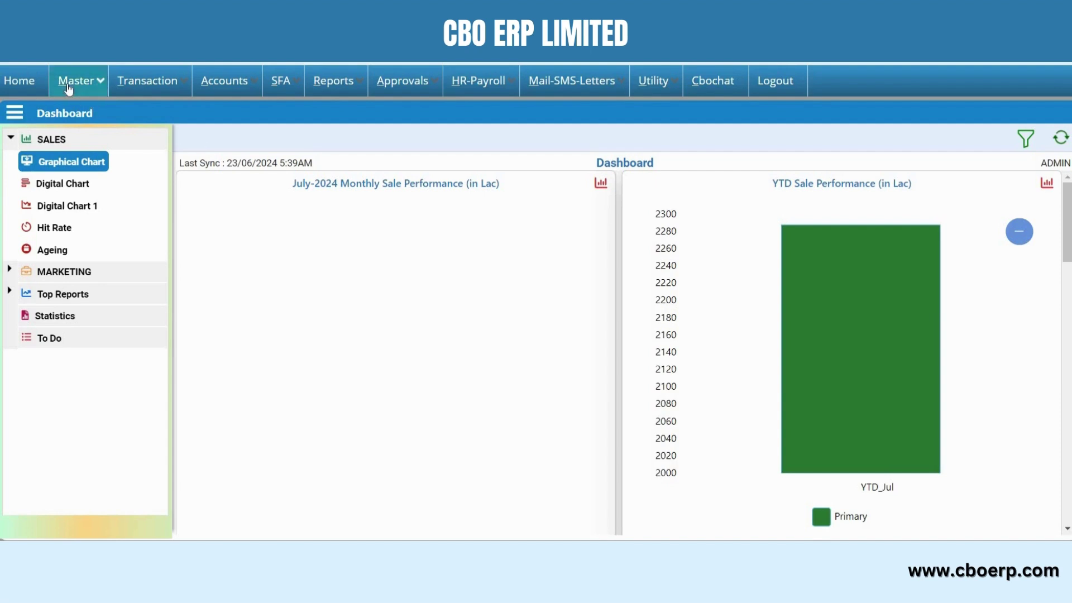
Open the Employee Master list and start a new employee entry
left_click(101, 86)
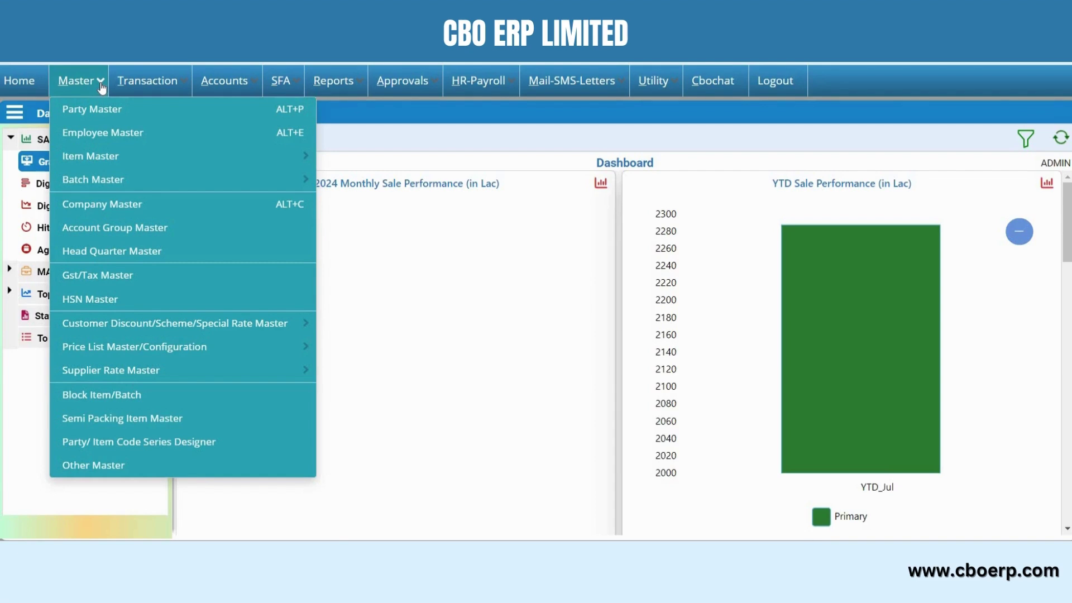
left_click(136, 132)
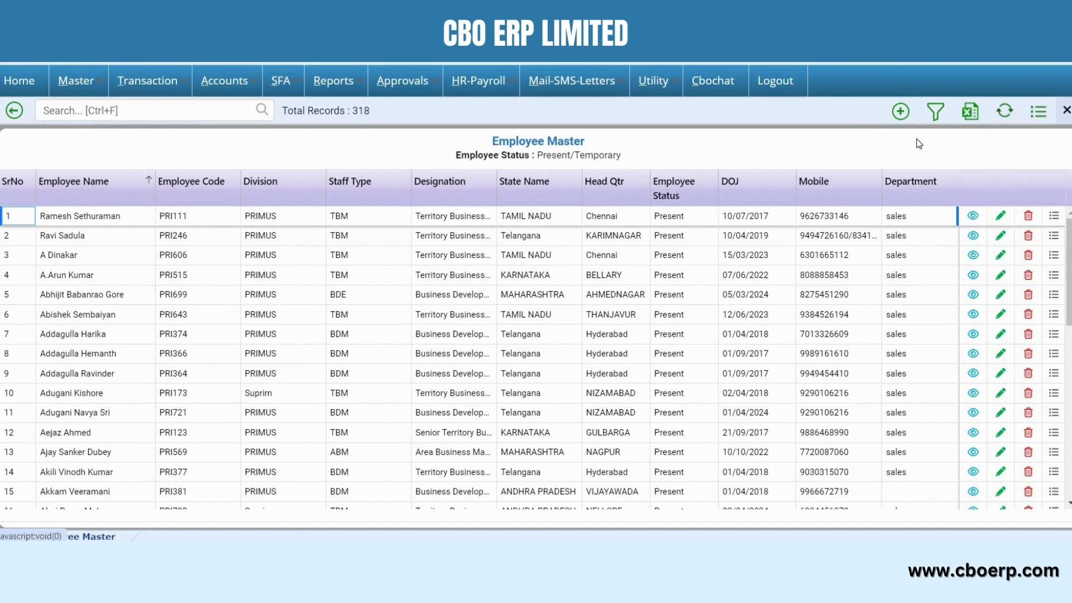
left_click(900, 112)
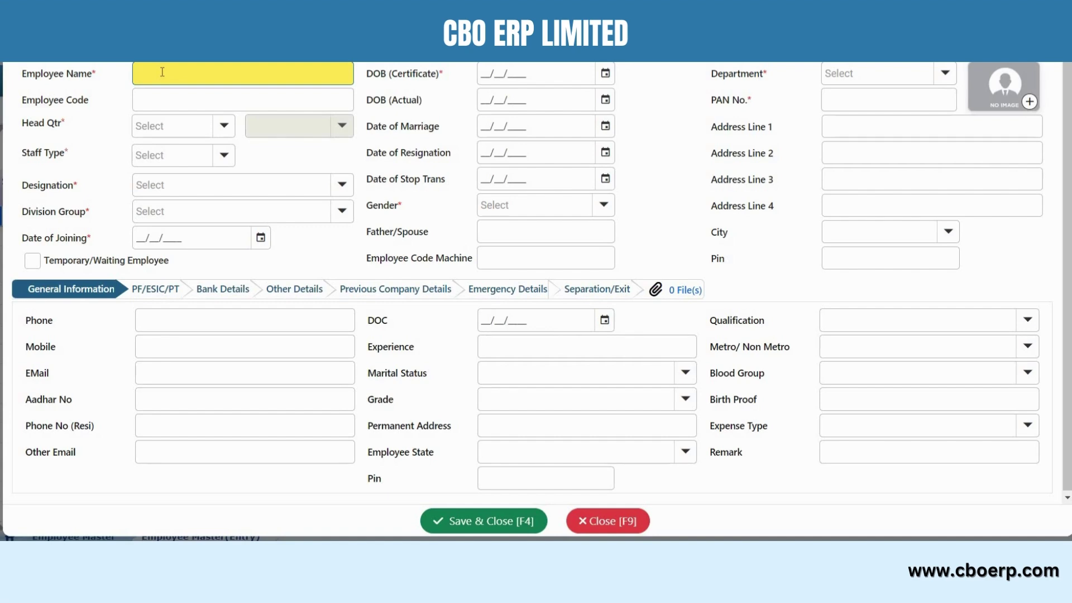
Review the head quarter, staff type, designation and division group choices, and mark the employee as Temporary/Waiting
left_click(226, 128)
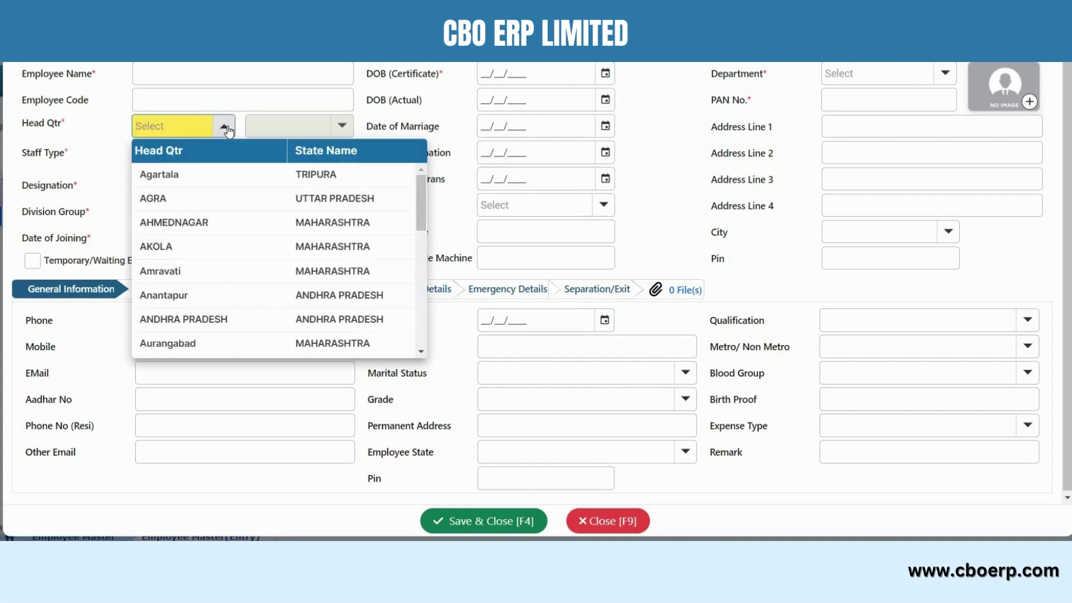
left_click(226, 129)
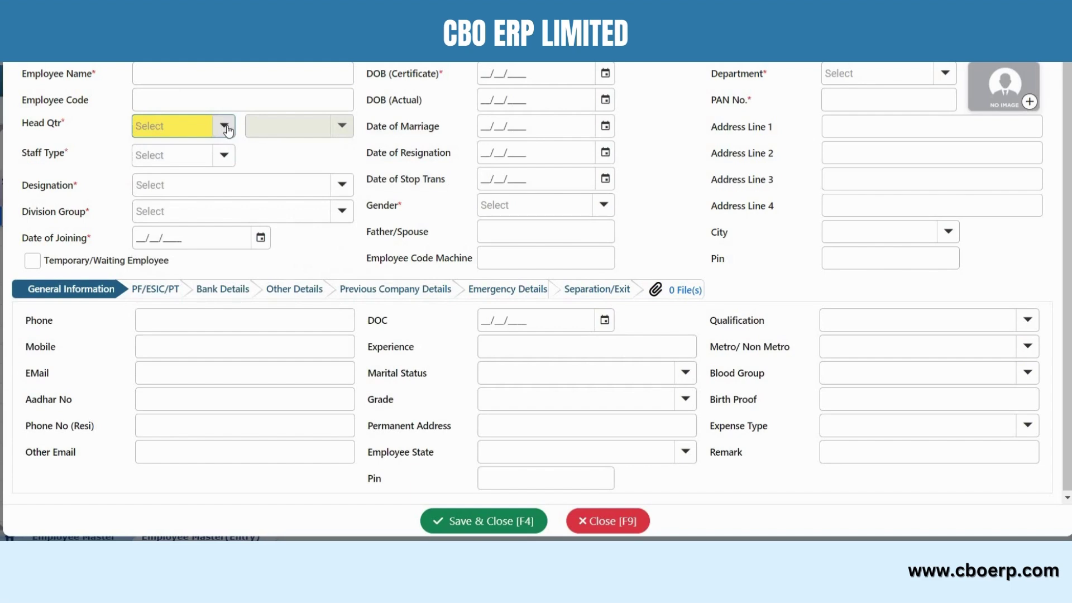
left_click(225, 158)
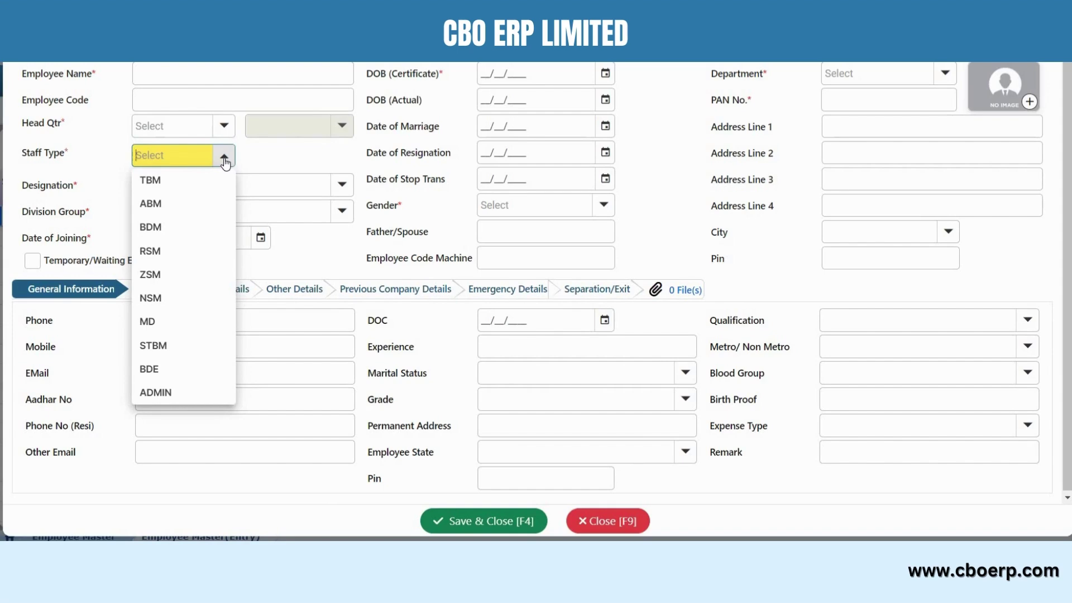
left_click(226, 163)
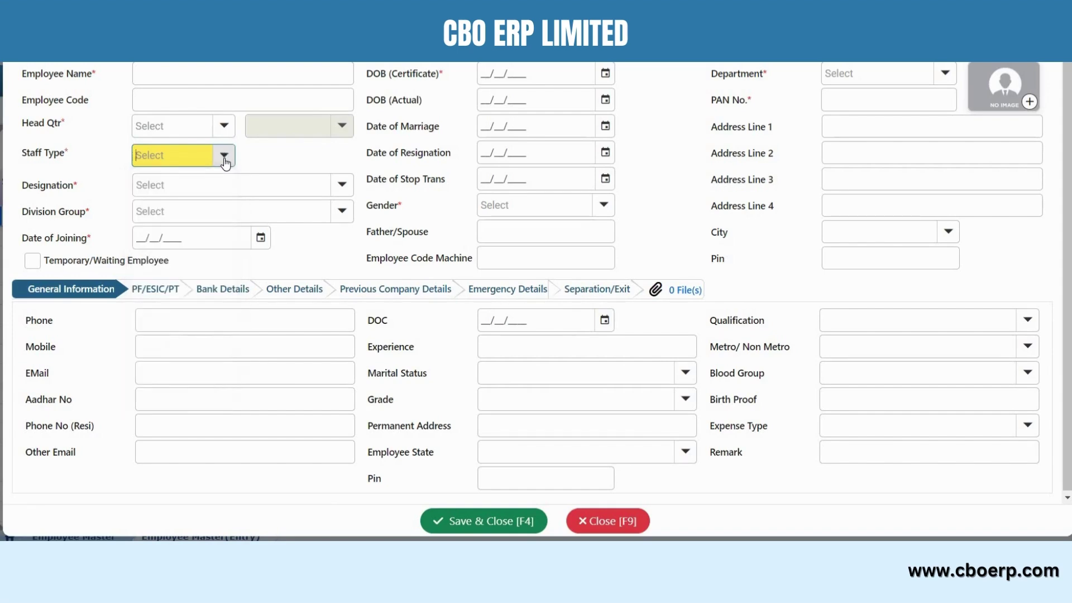
left_click(342, 186)
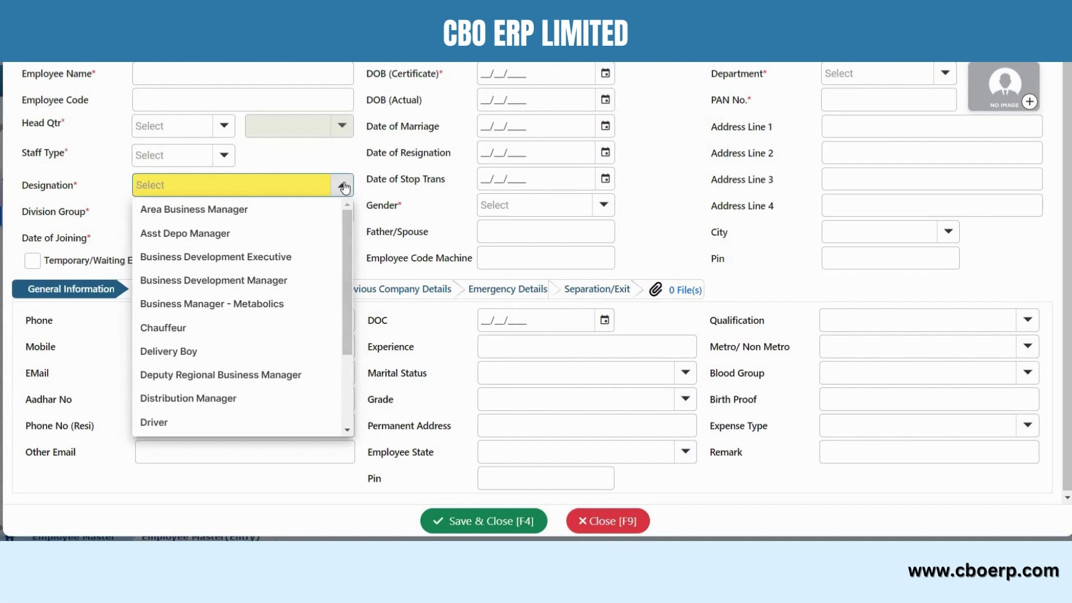
left_click(343, 187)
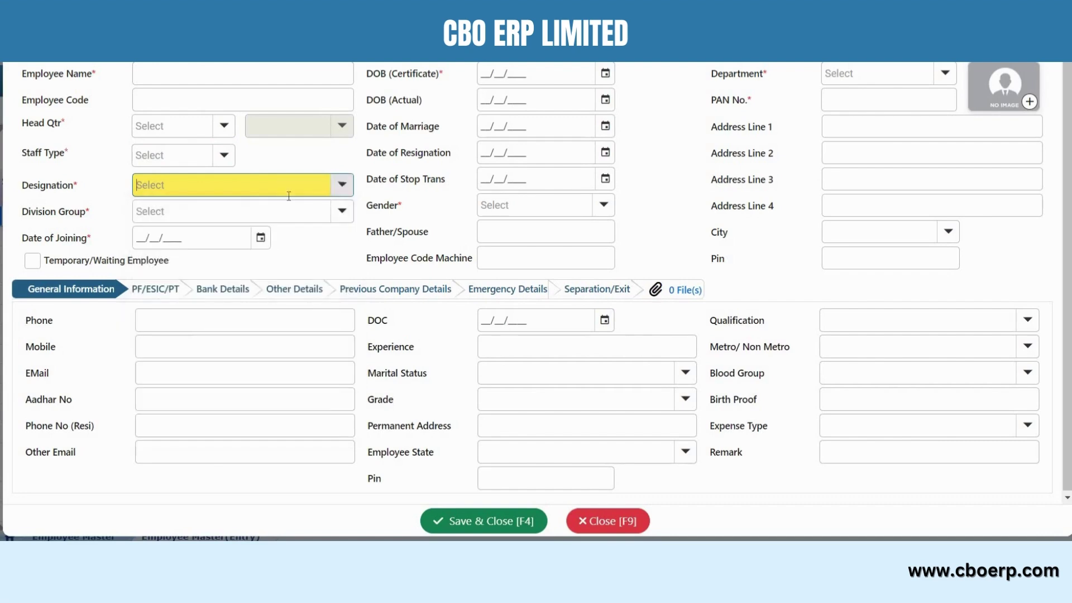
left_click(343, 212)
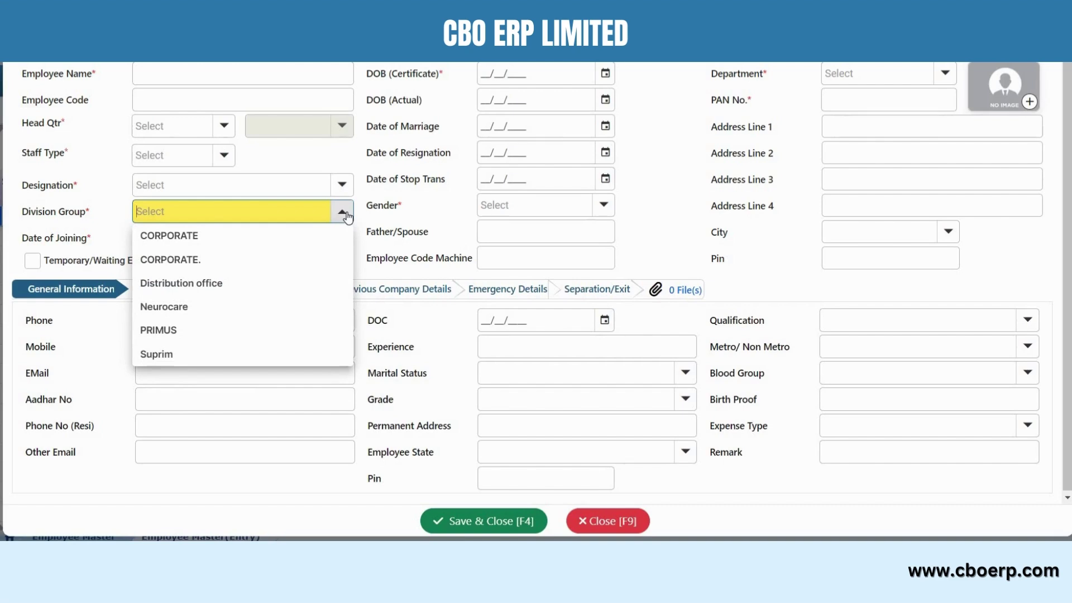
left_click(343, 212)
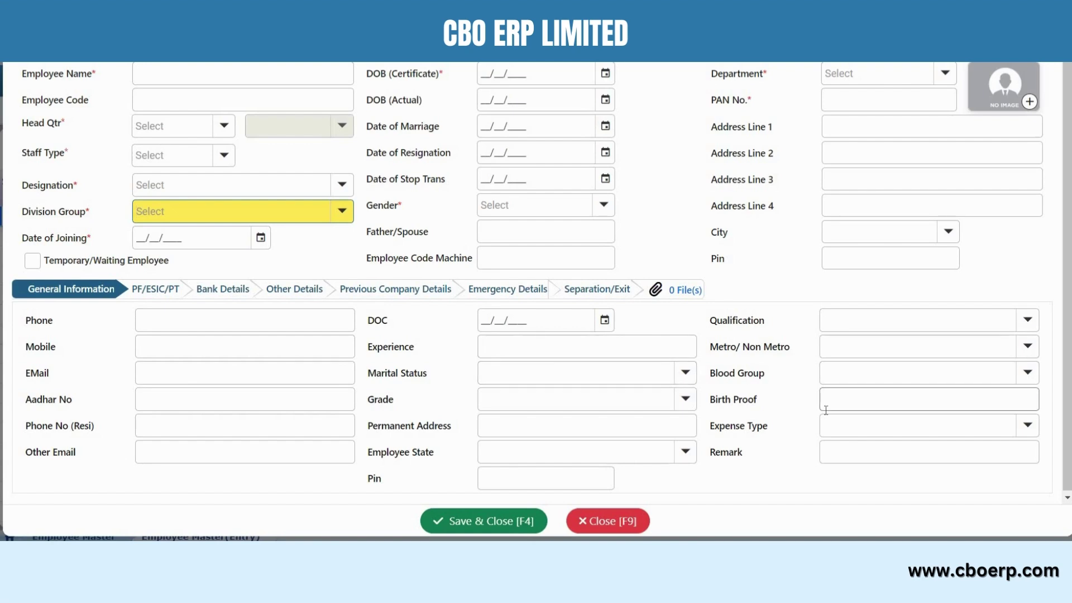
left_click(33, 260)
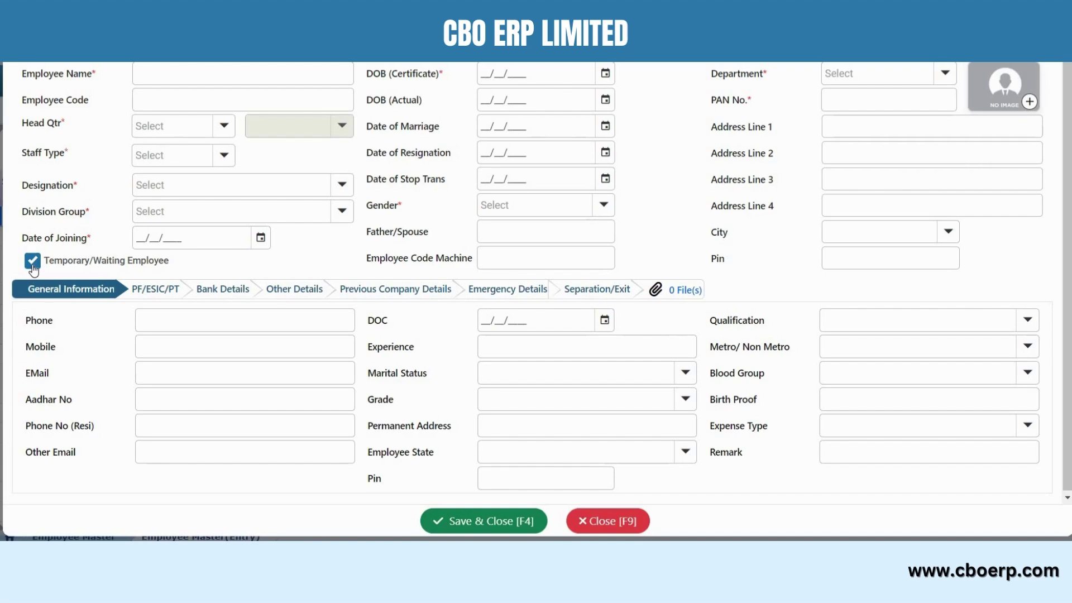
Examine the employee entry's PF/ESIC/PT, bank, other, previous company and separation/exit sections
left_click(151, 302)
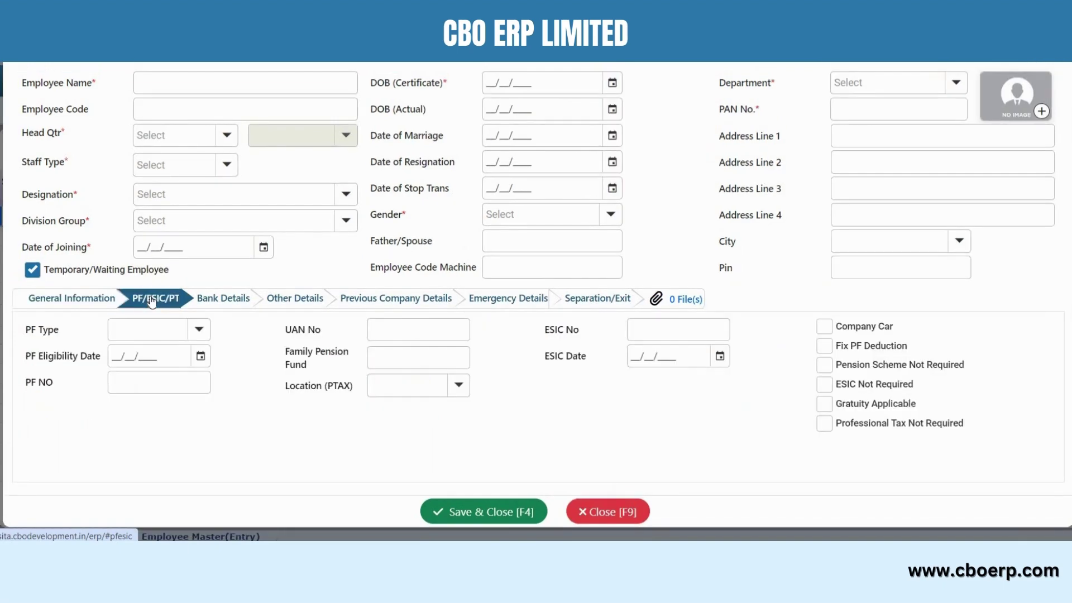
left_click(230, 302)
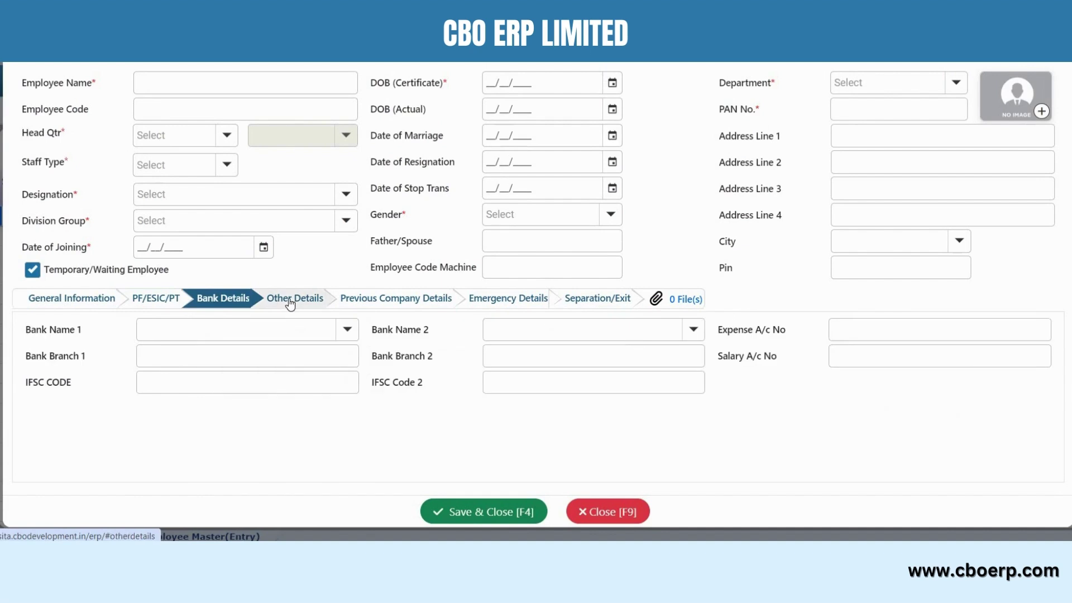
left_click(290, 302)
left_click(403, 302)
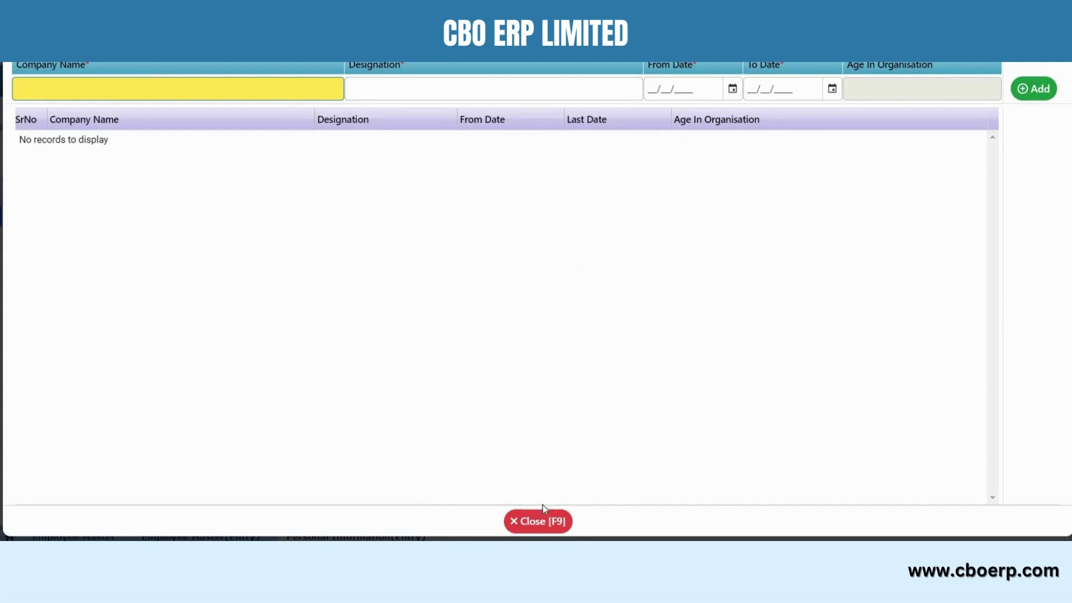
left_click(539, 519)
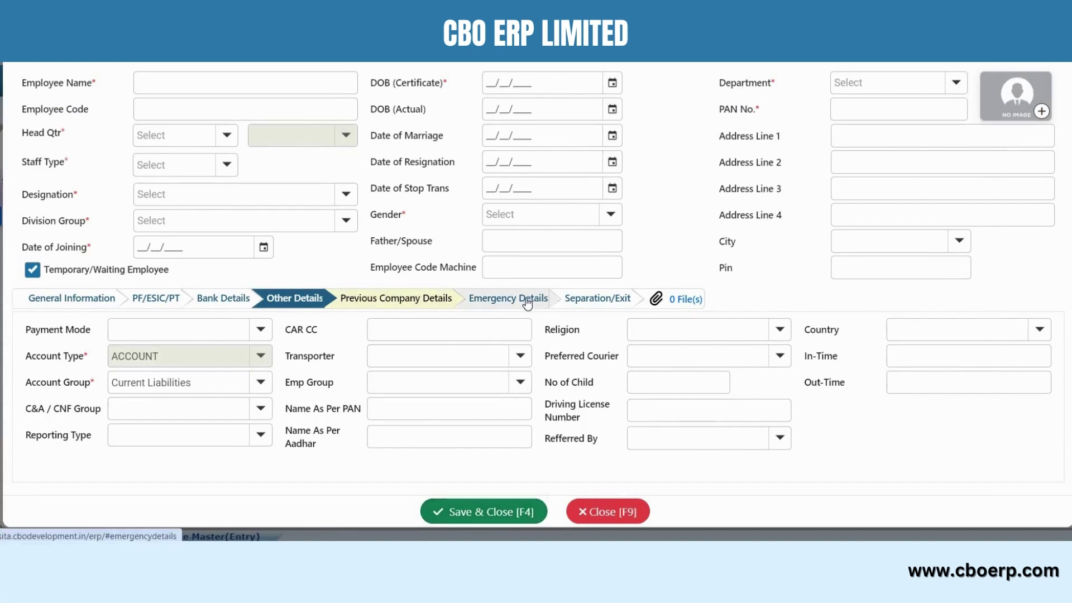
left_click(615, 307)
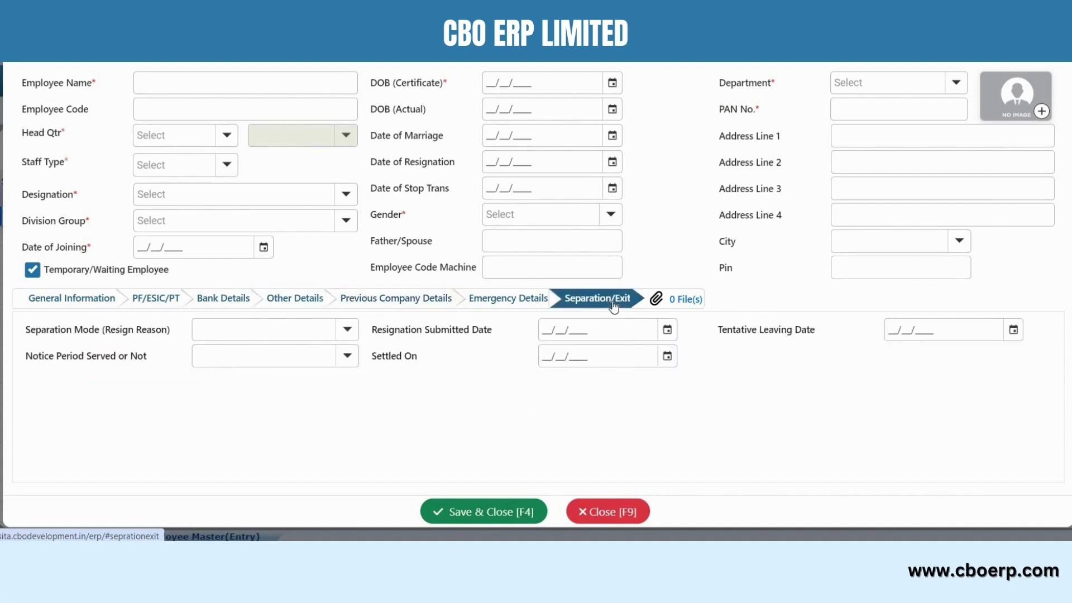
View the employee's file attachment form with its subject and remark fields, and close it without uploading
left_click(696, 300)
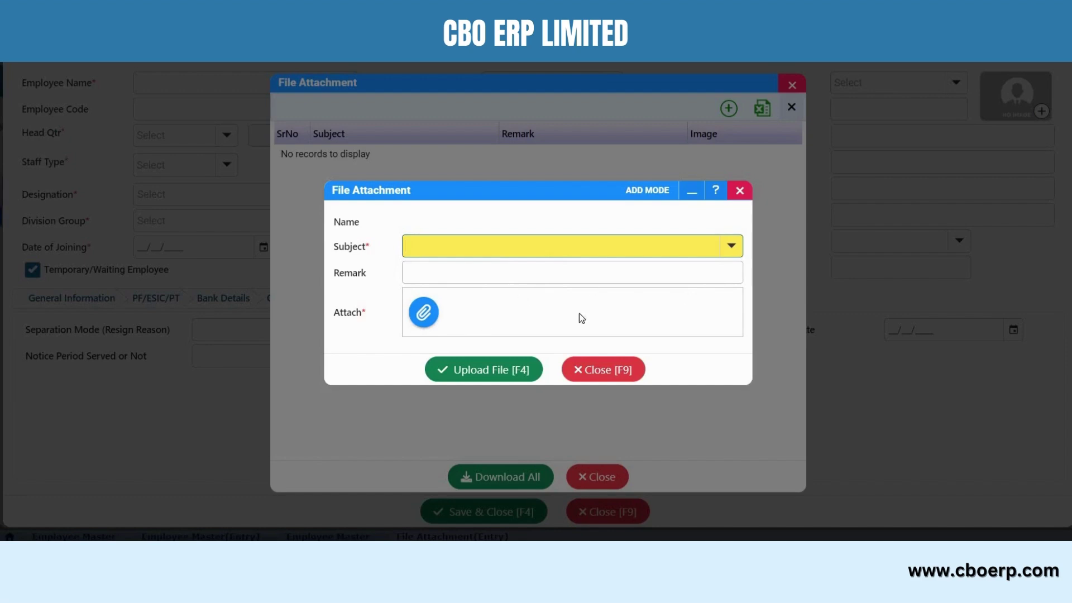
left_click(740, 190)
left_click(740, 191)
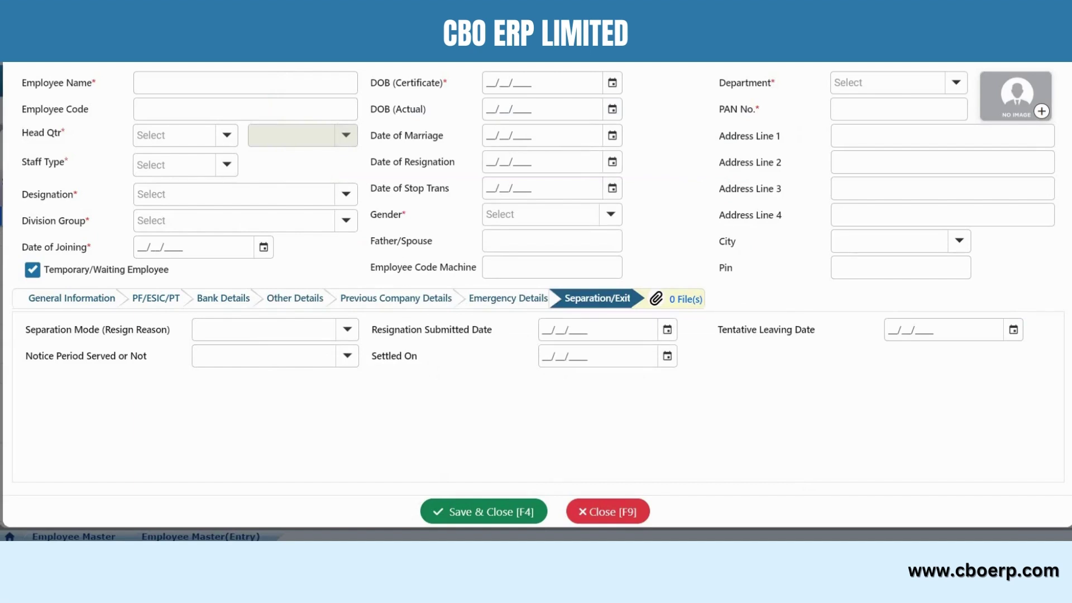
View the employee photo attachment form and its file chooser, and close the employee entry without saving
left_click(1042, 112)
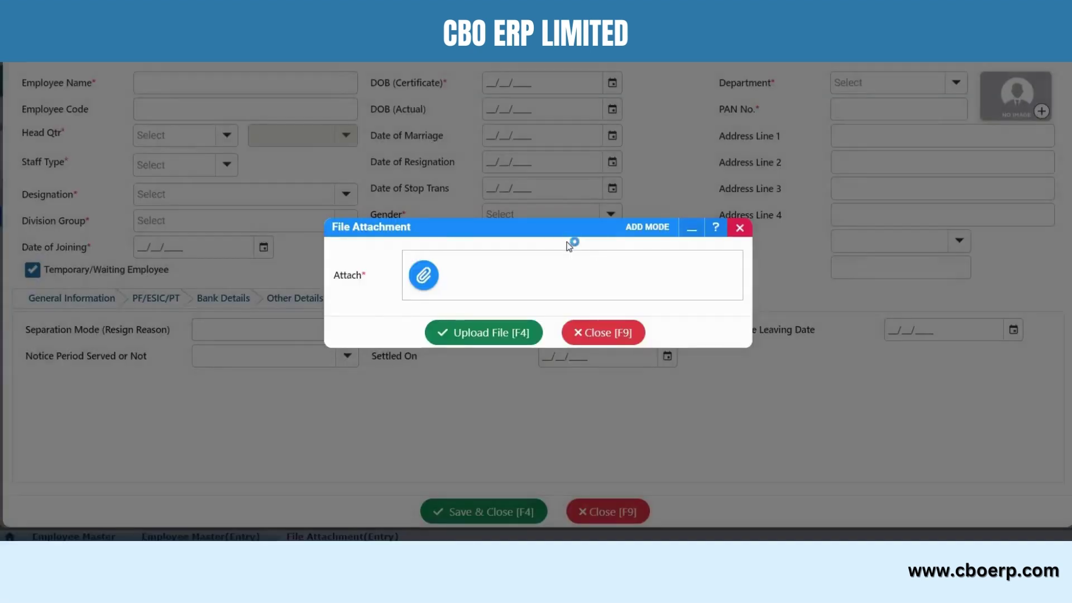
left_click(422, 278)
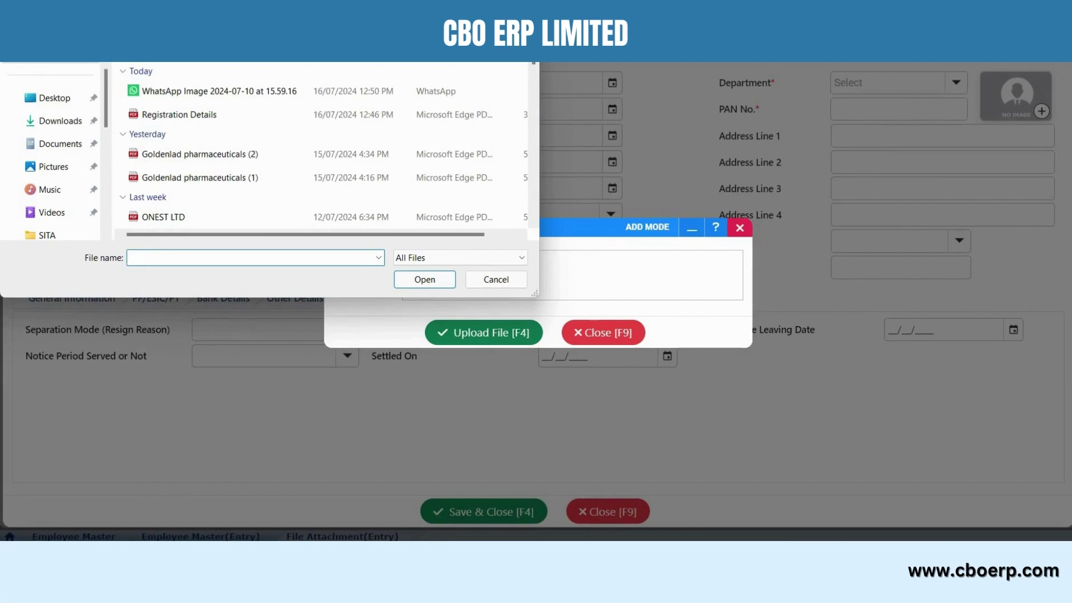
left_click(496, 280)
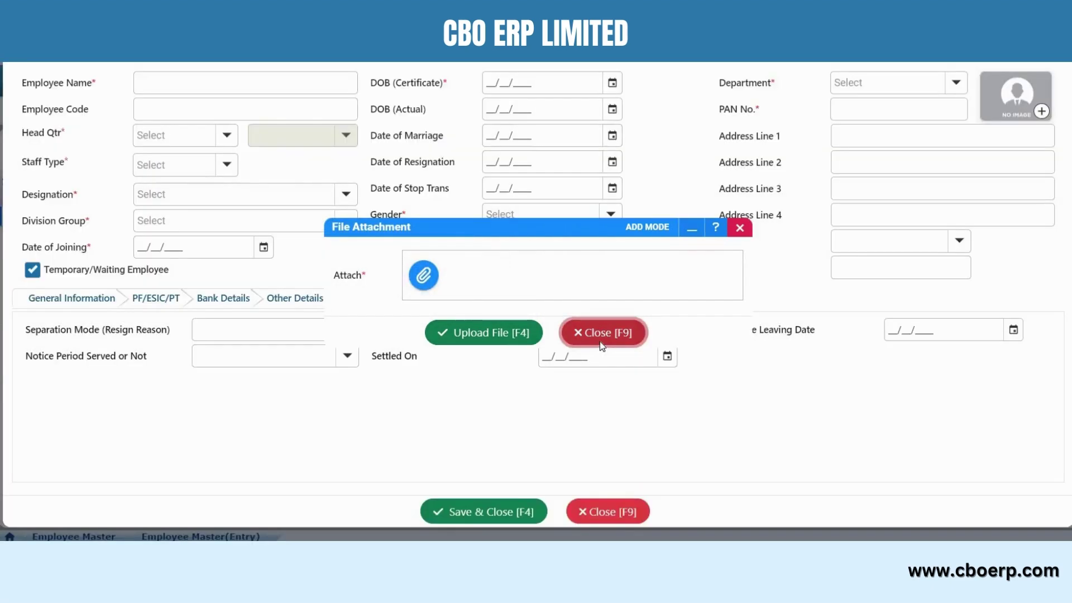
left_click(601, 341)
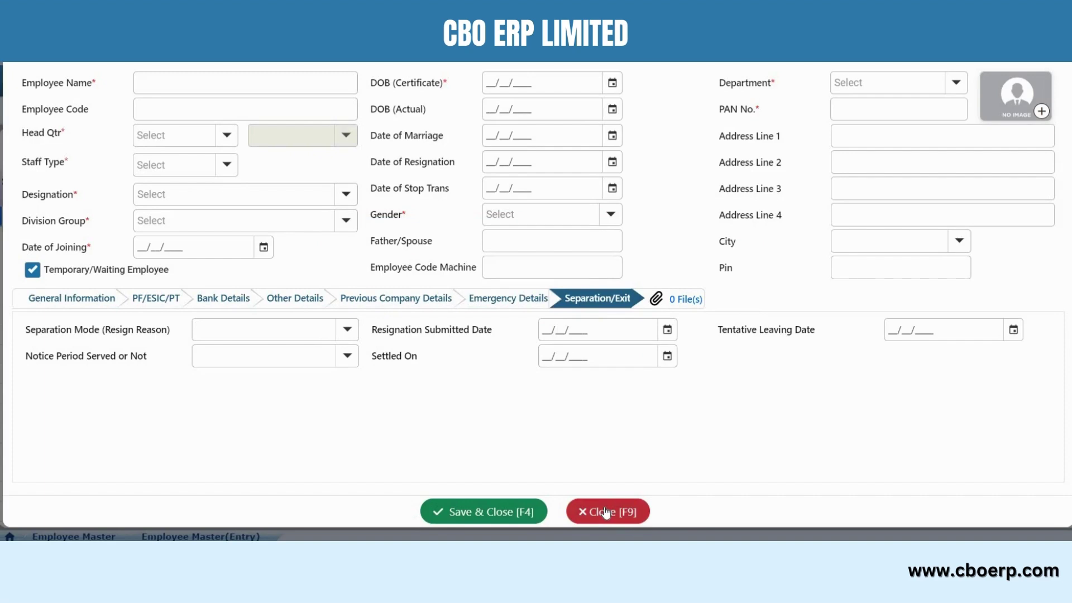
left_click(605, 512)
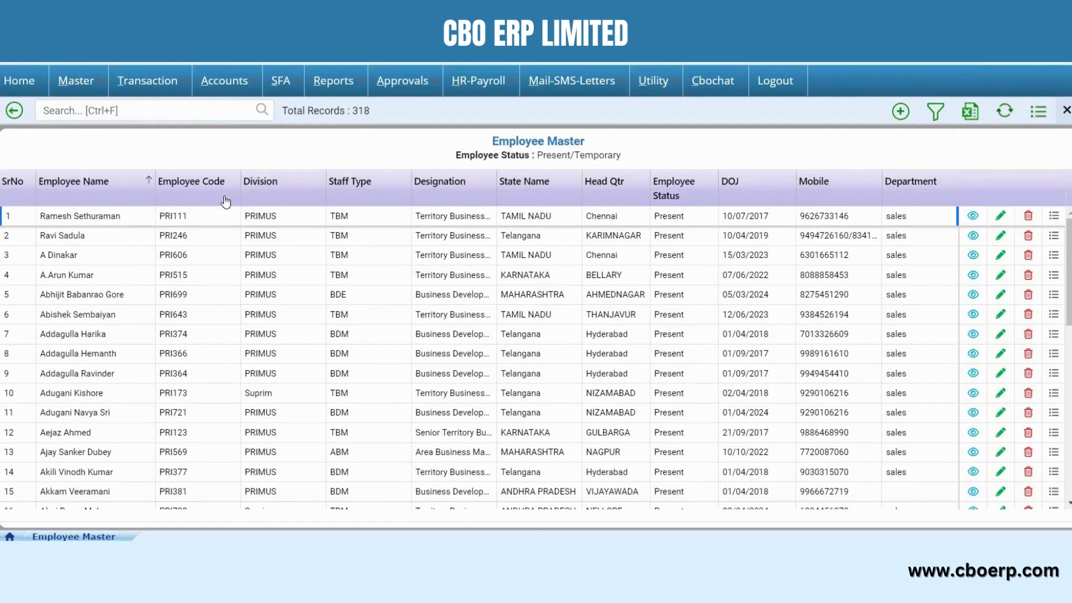
Open the Finish Goods item master and list the Active items of all divisions
left_click(84, 81)
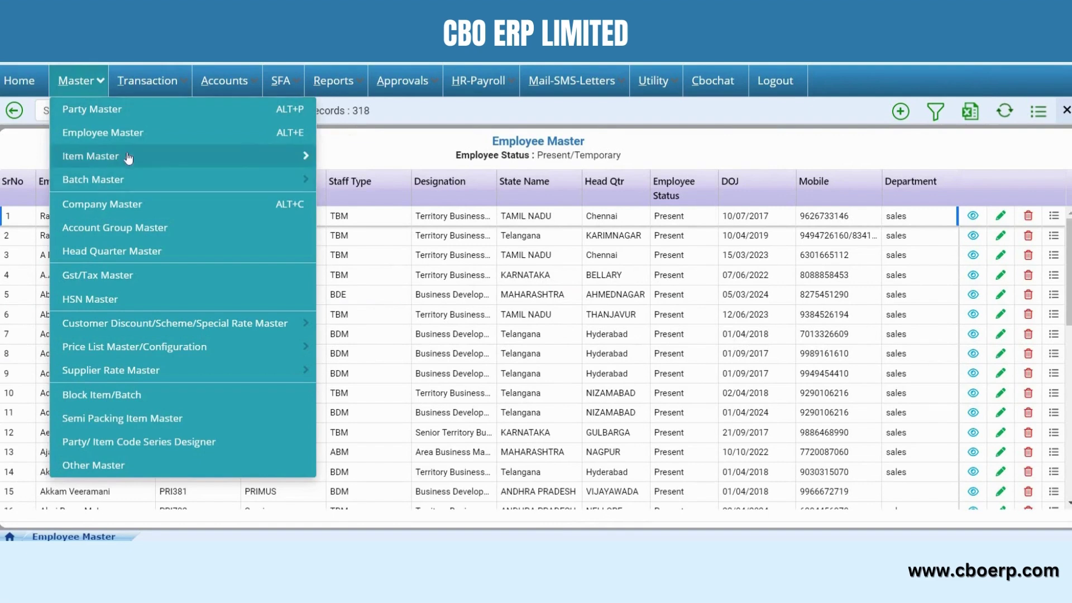
left_click(148, 161)
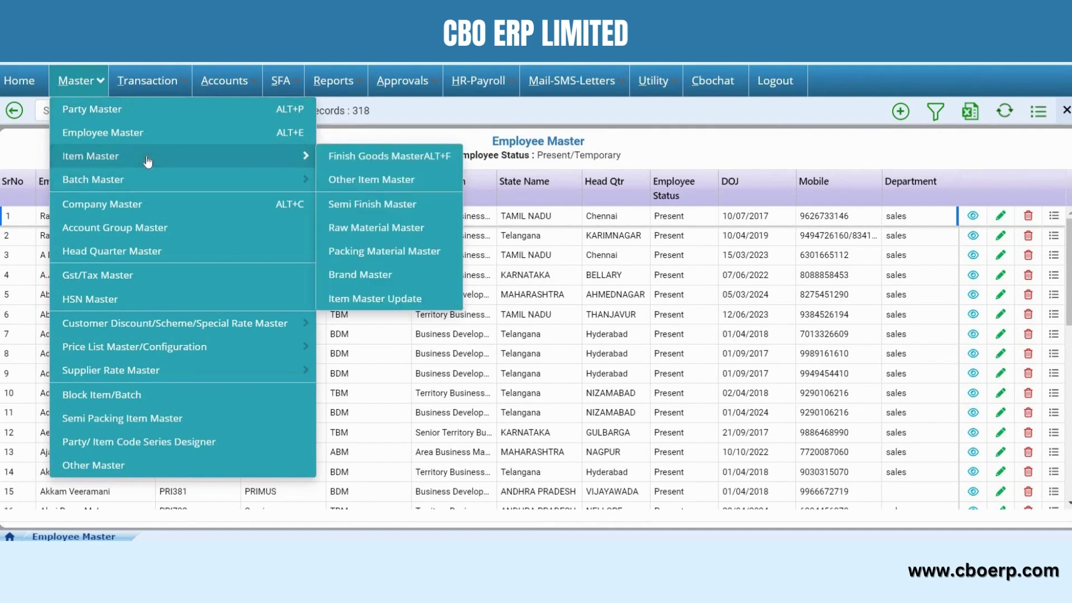
left_click(391, 156)
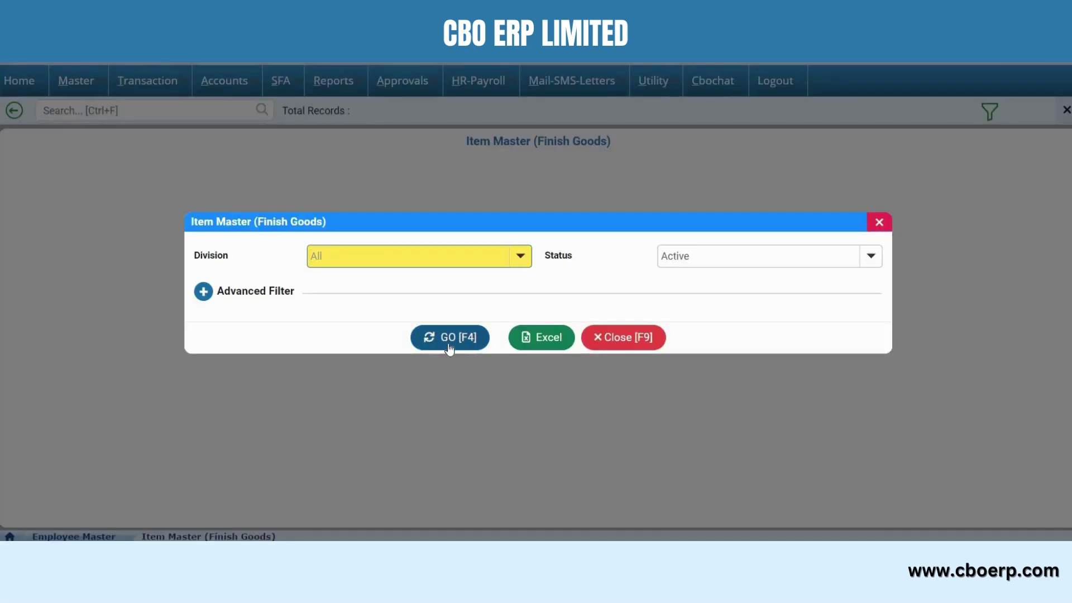
left_click(450, 346)
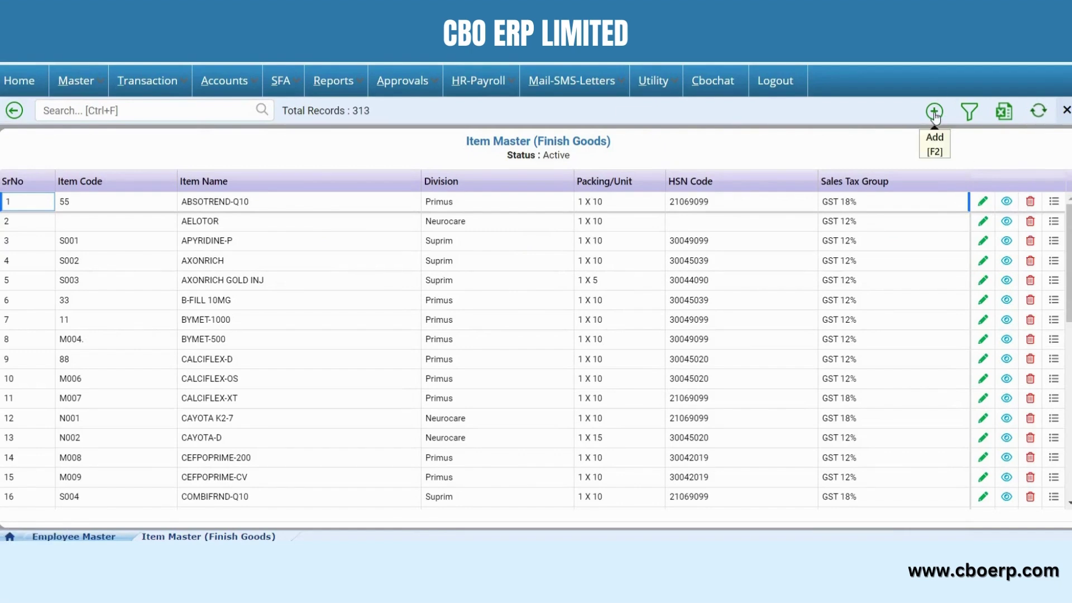
Open item ABSOTREND-Q10 for editing and review its packing type choices and specification detailing
left_click(983, 202)
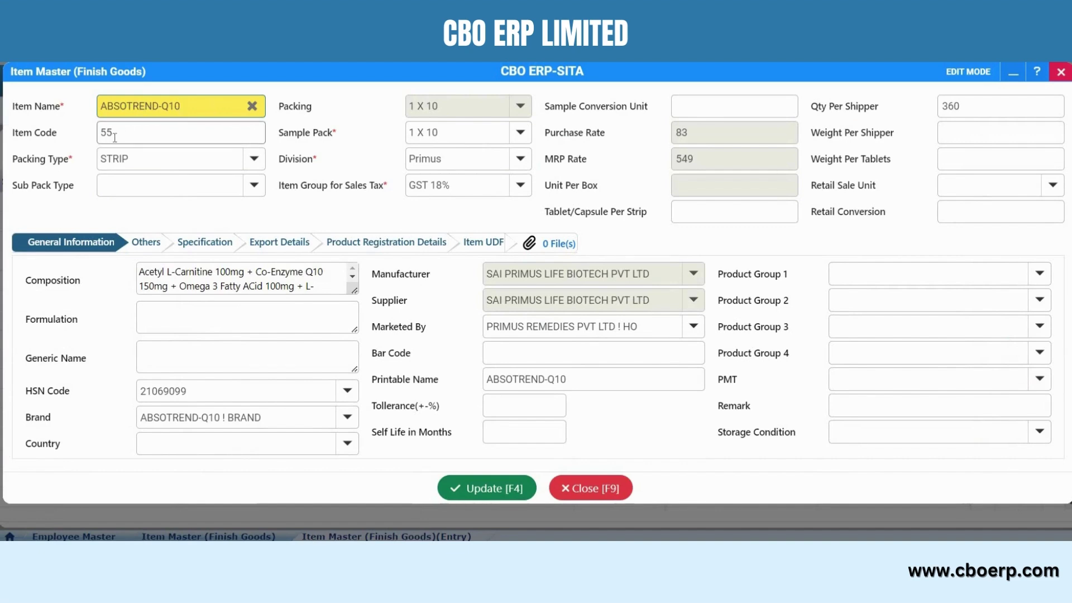
left_click(255, 161)
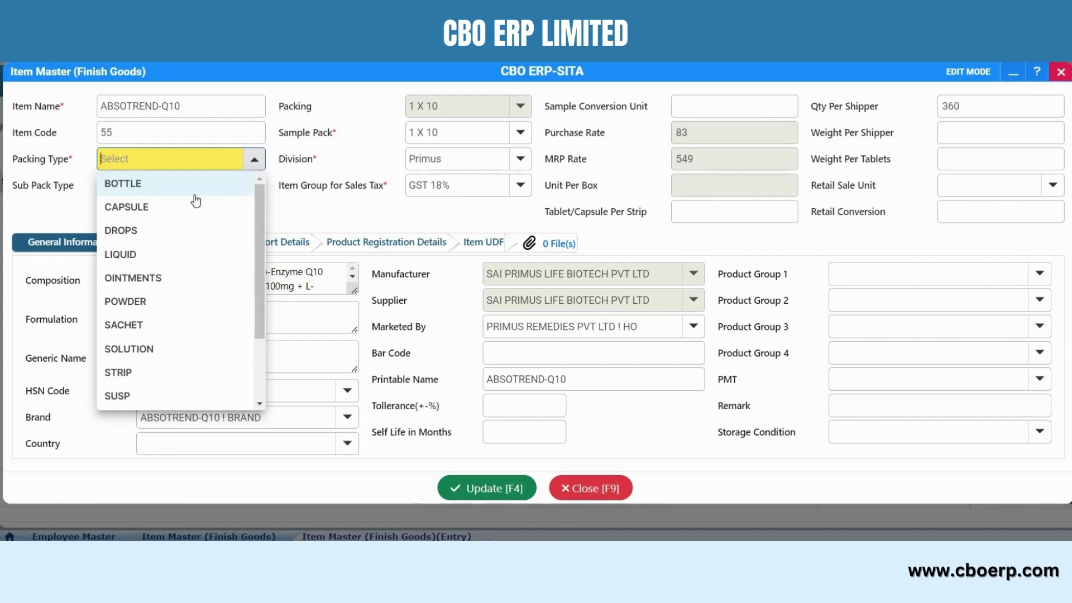
left_click(255, 162)
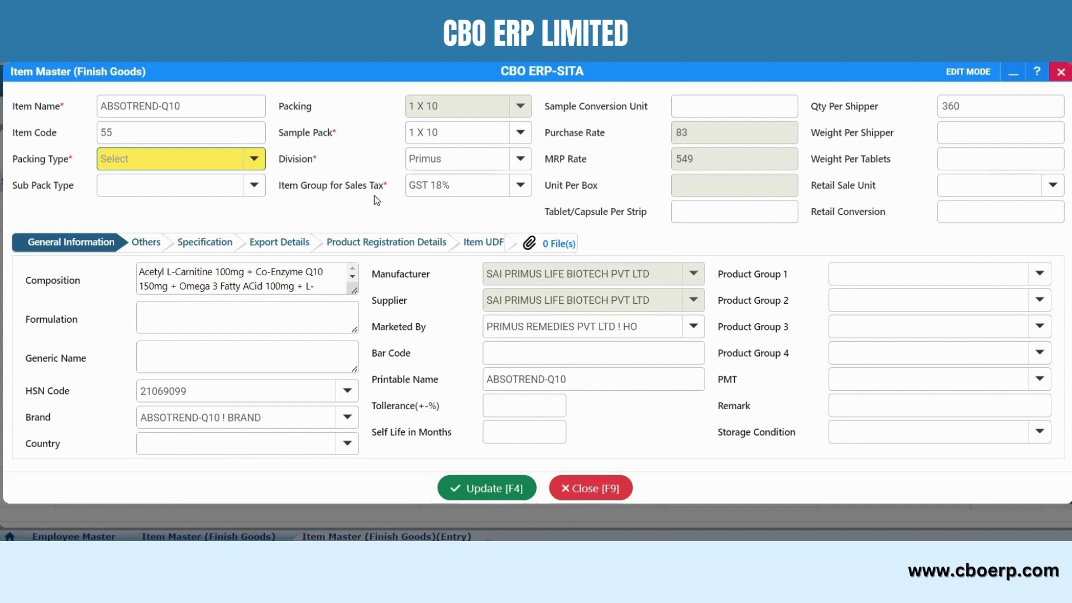
left_click(206, 247)
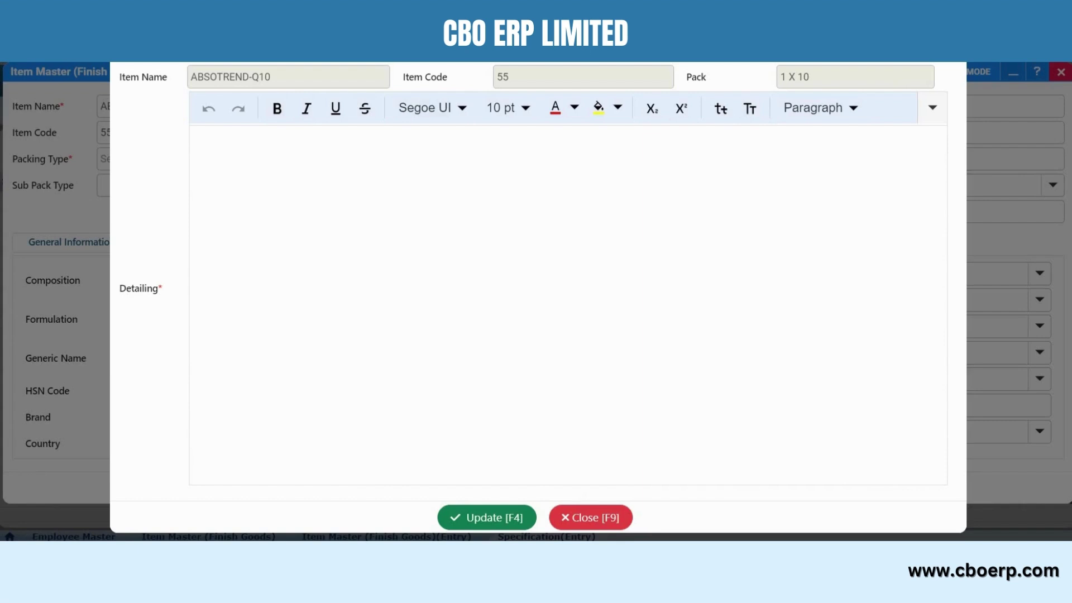
key("F9")
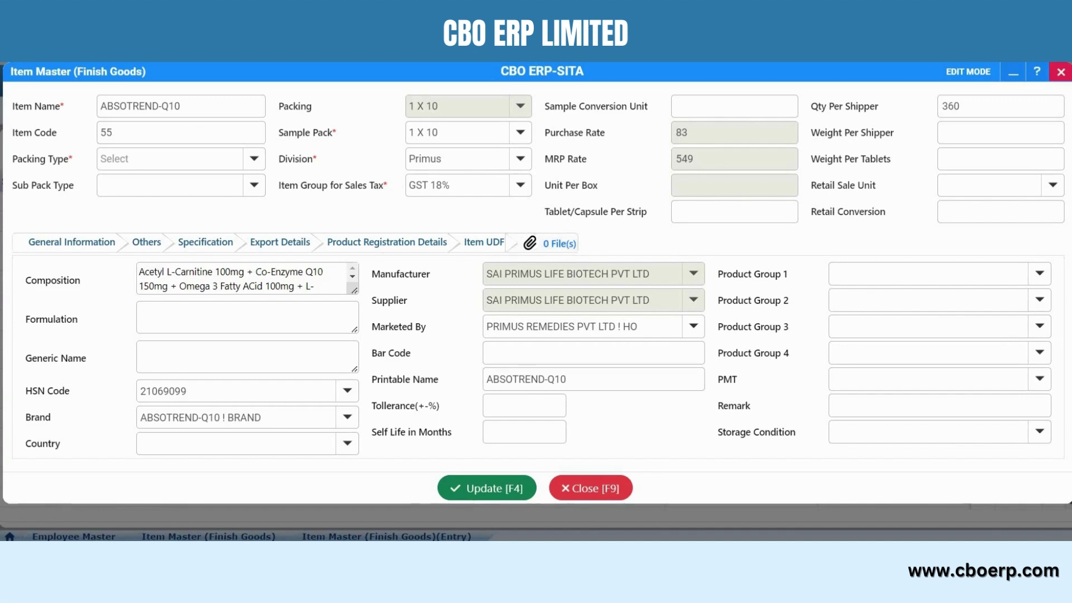
Close the item entry without updating it and open the Party Master list
left_click_drag(11, 71, 77, 71)
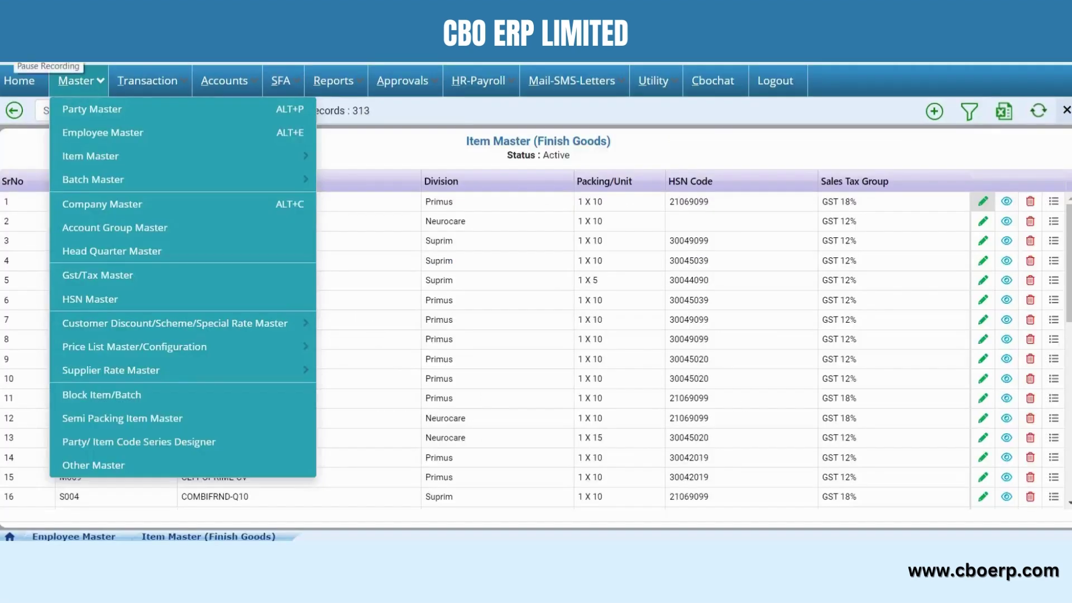
left_click(132, 111)
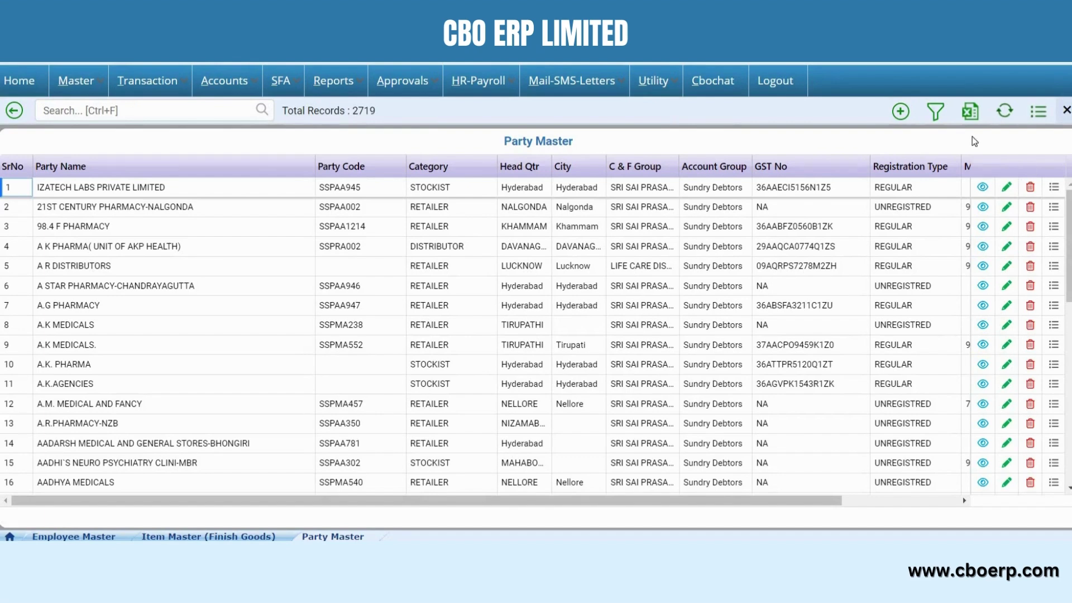
Open party IZATECH LABS PRIVATE LIMITED for editing and review its Locking Type, Black List Date and Payment Mode fields
left_click(1006, 191)
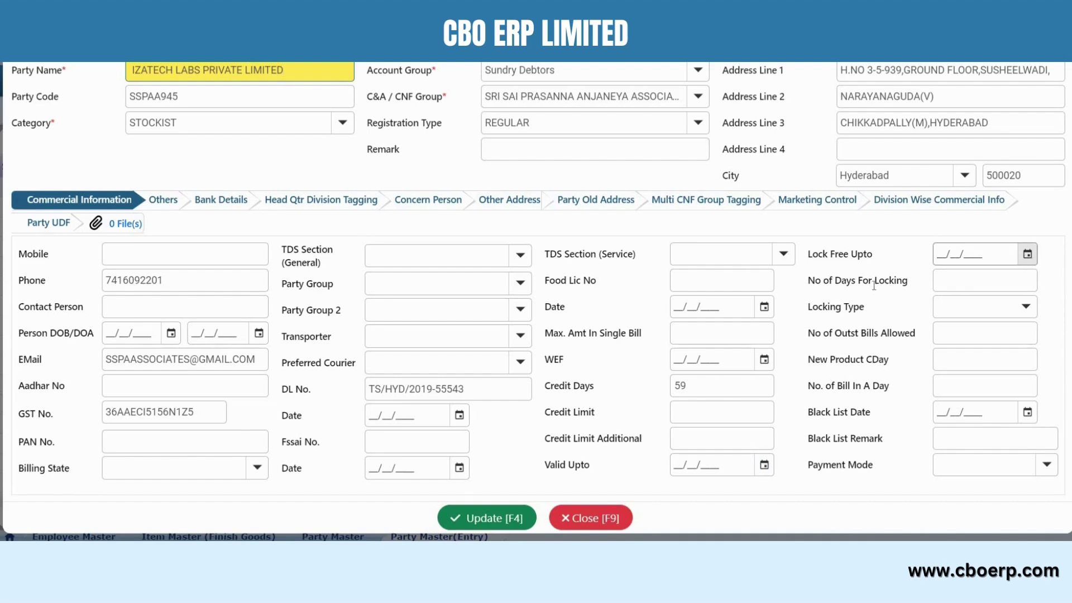
left_click(1025, 308)
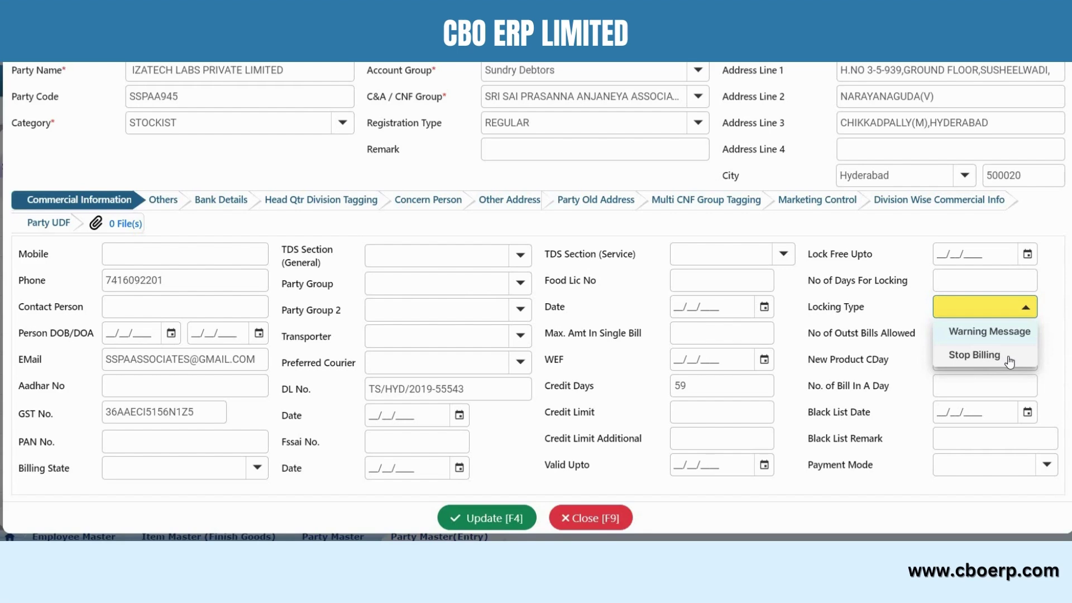
left_click(1029, 415)
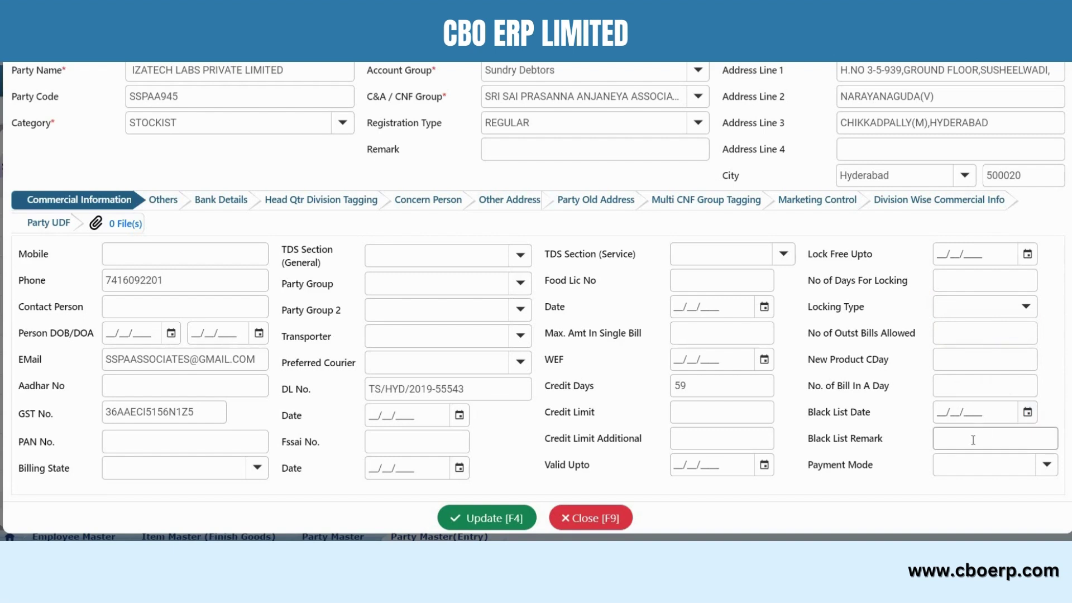
left_click(1048, 468)
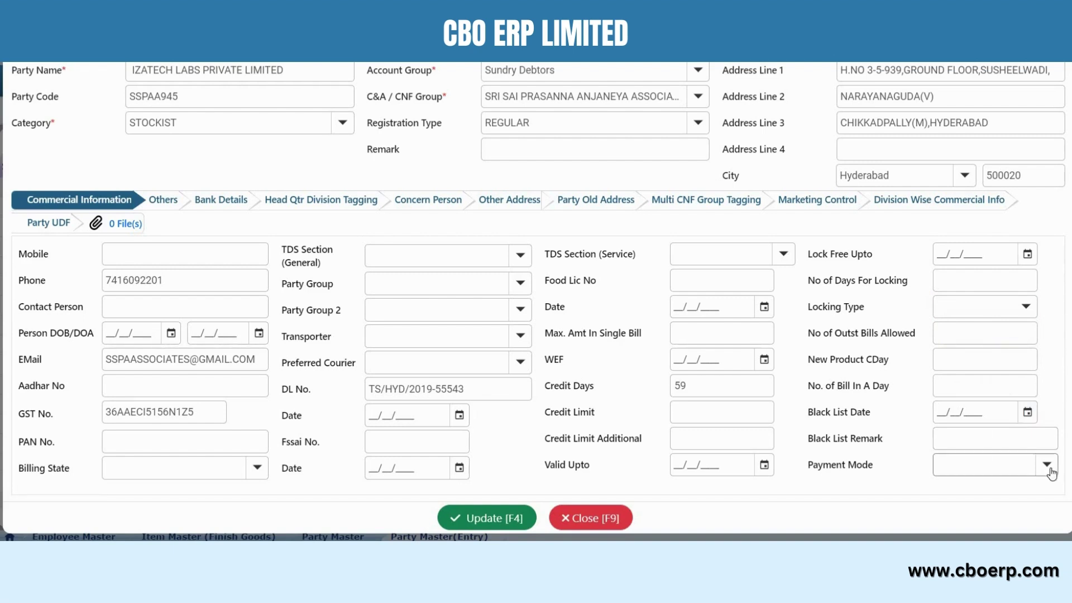
Review the party's Others, Bank Details, Concern Person and Multi CNF Group Tagging sections without saving anything
left_click(173, 204)
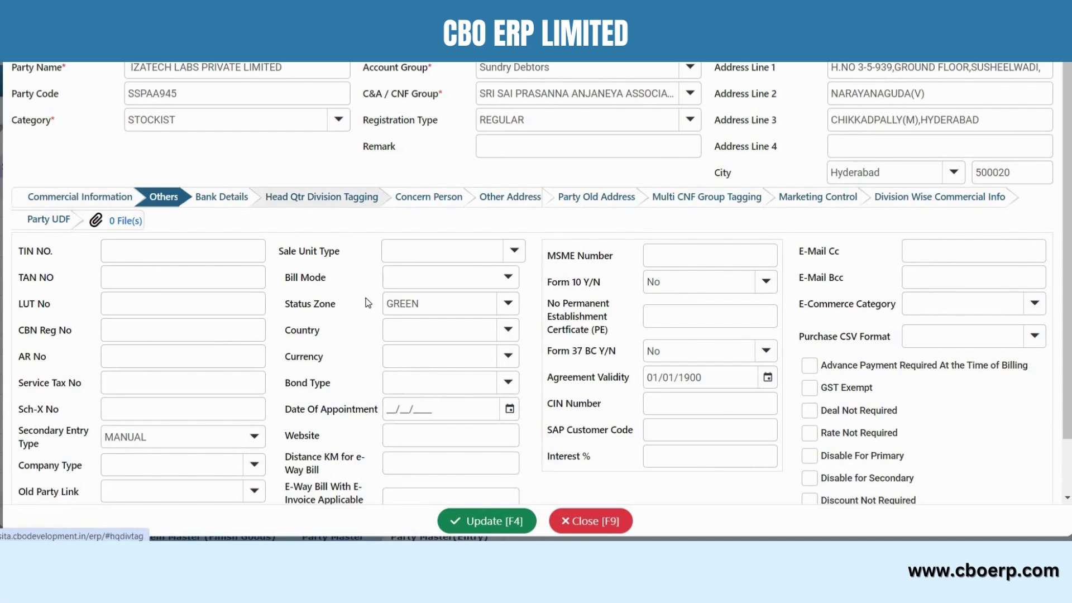
left_click(228, 208)
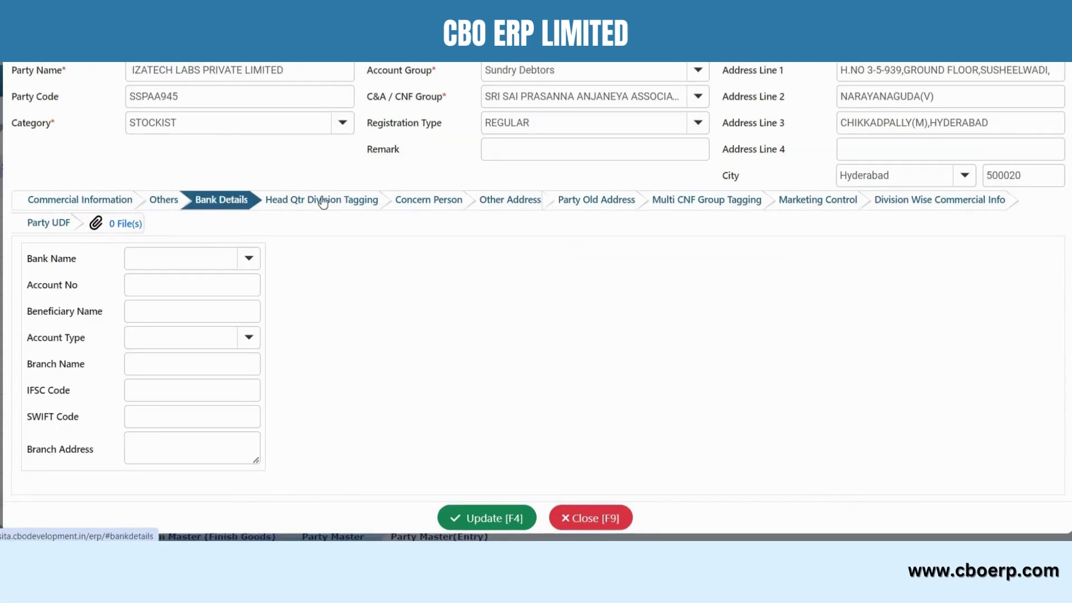
left_click(428, 204)
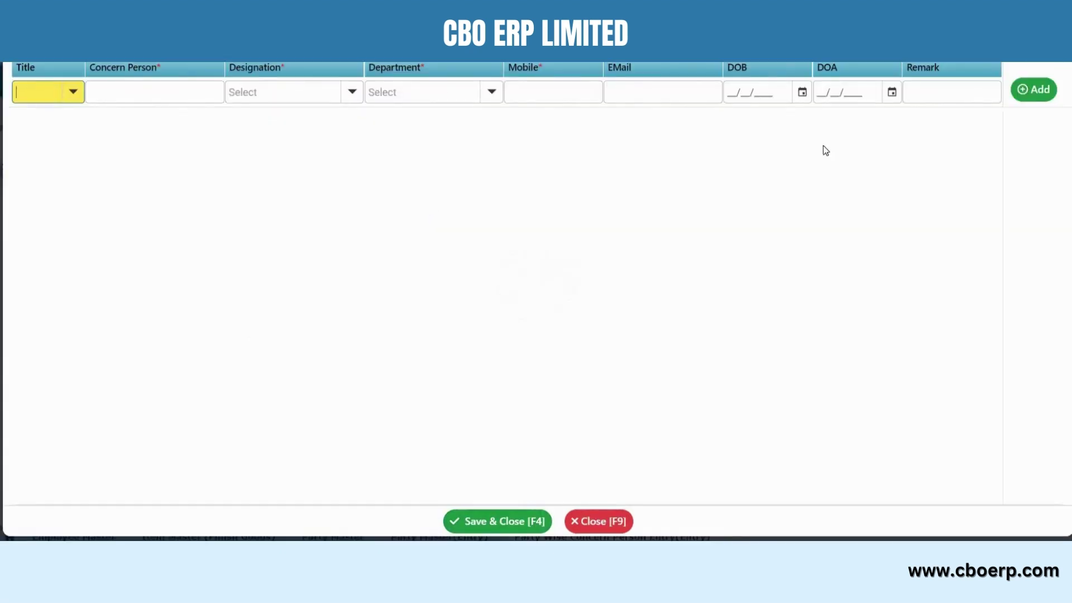
left_click(602, 521)
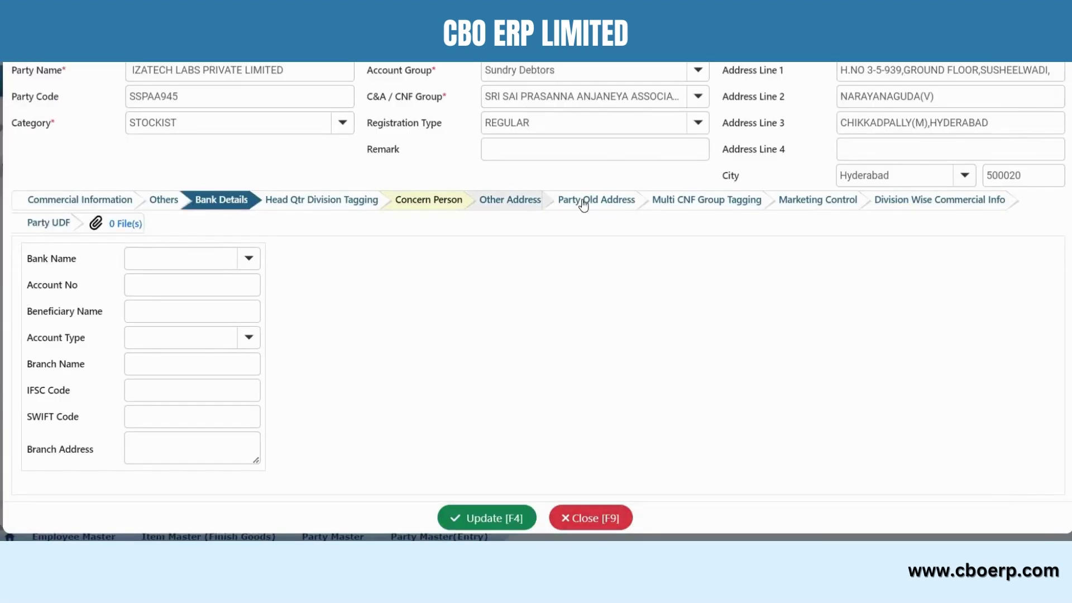
left_click(713, 202)
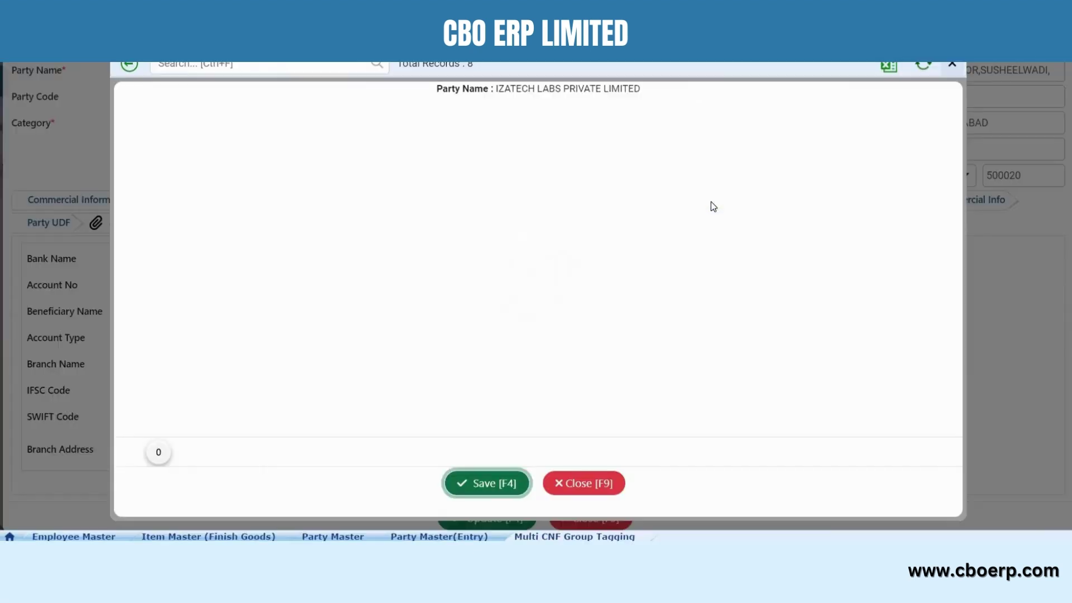
left_click(579, 486)
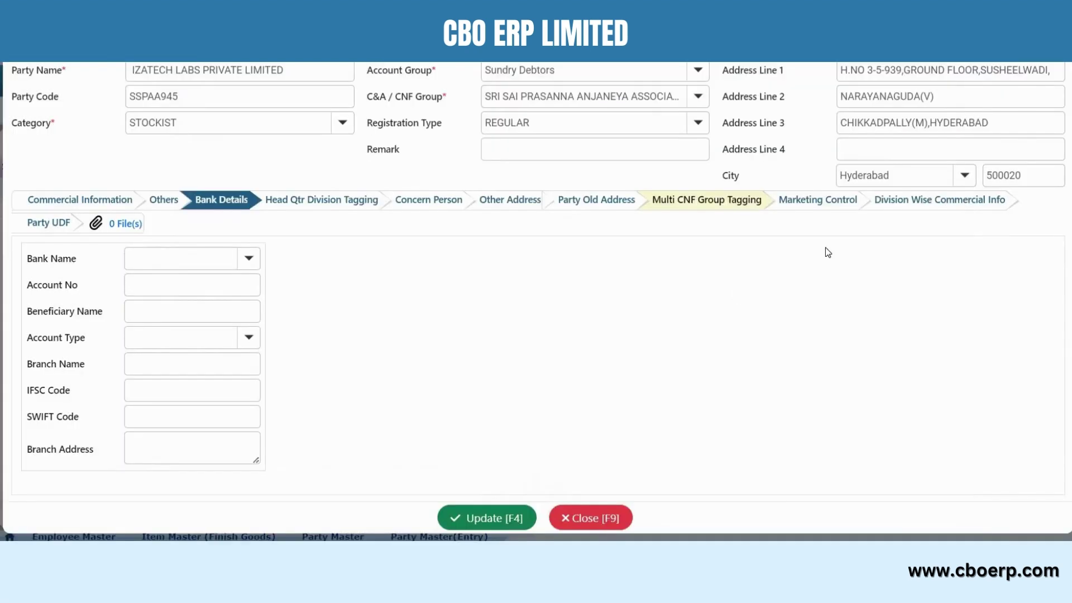
Review the party's Marketing Control, Division Wise Commercial Info and file attachment form, closing the attachment form without uploading
left_click(820, 204)
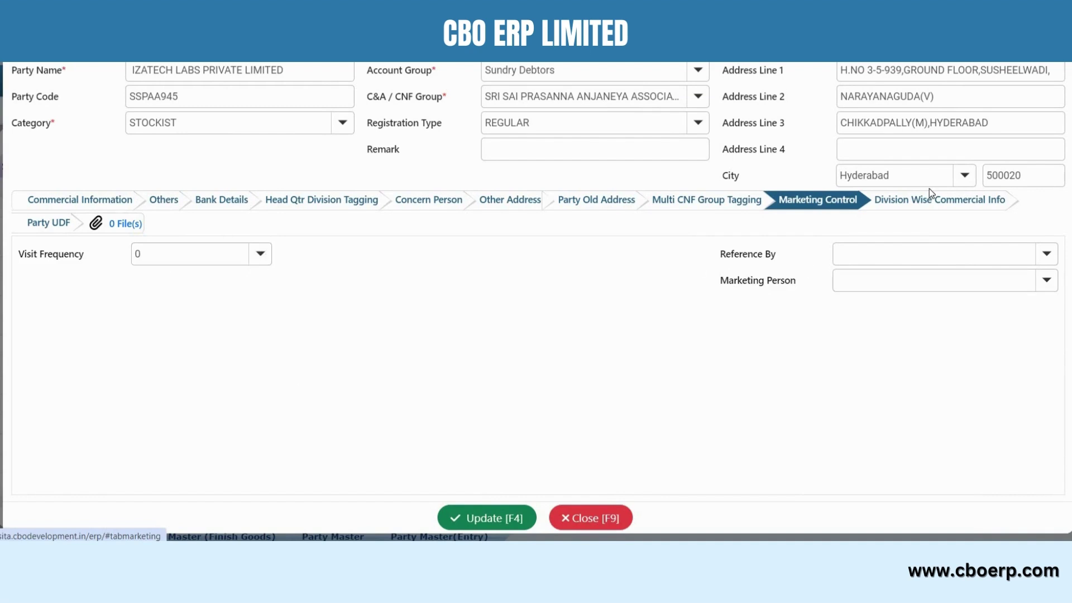
left_click(911, 210)
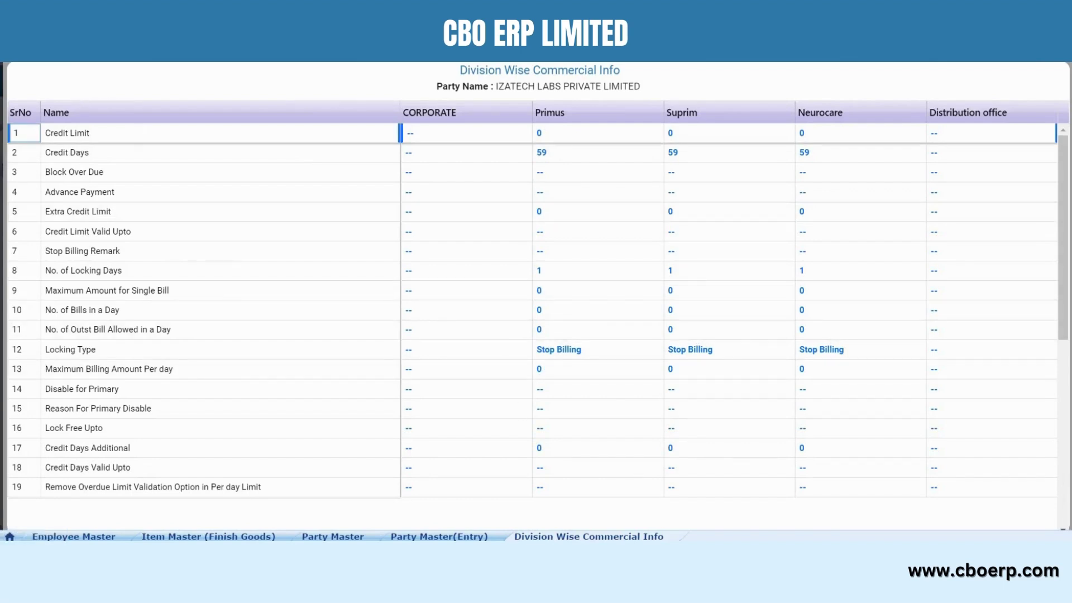
left_click(22, 50)
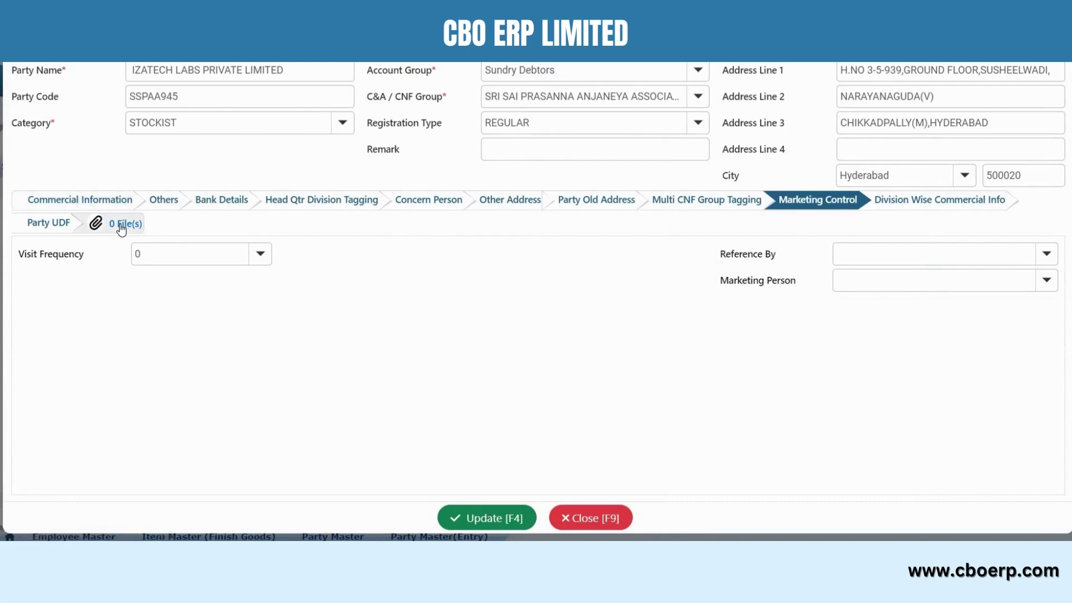
left_click(120, 224)
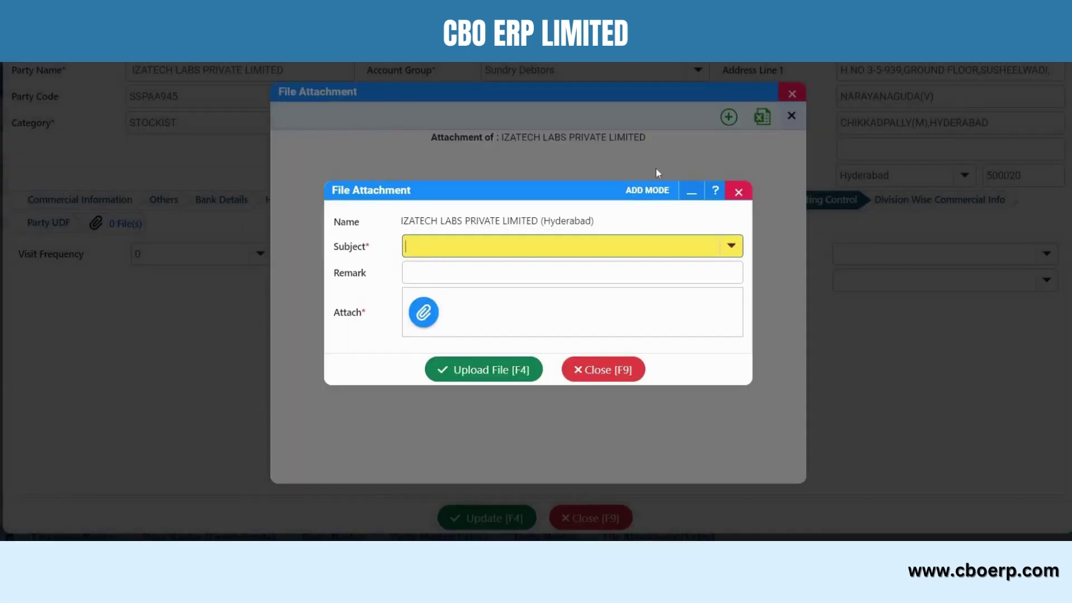
left_click(606, 368)
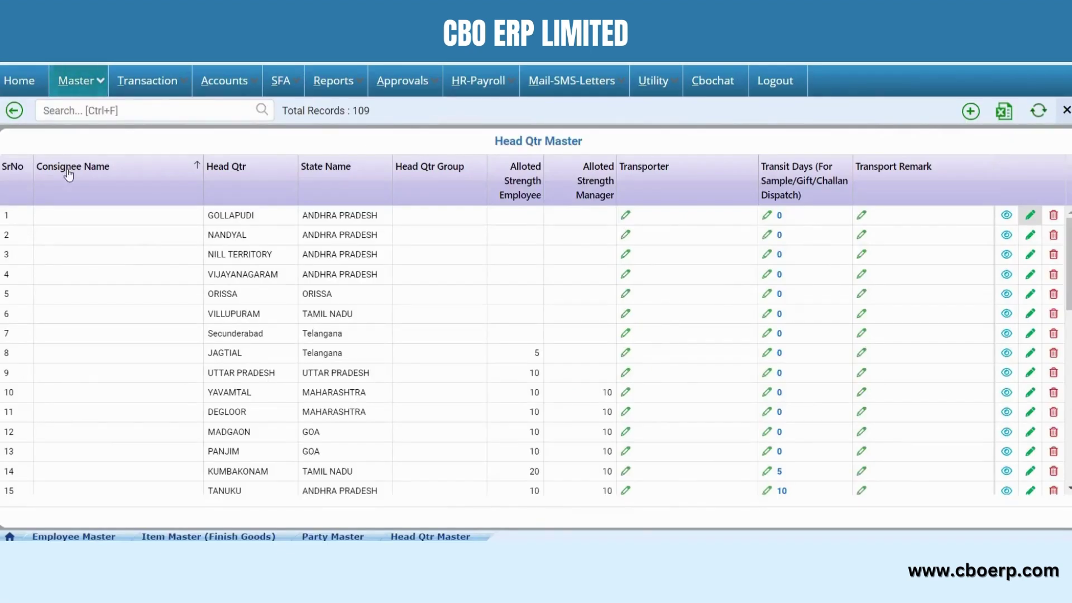
Open the Head Qtr Master list and view its blank entry form, closing the form without saving
left_click(83, 80)
left_click(124, 251)
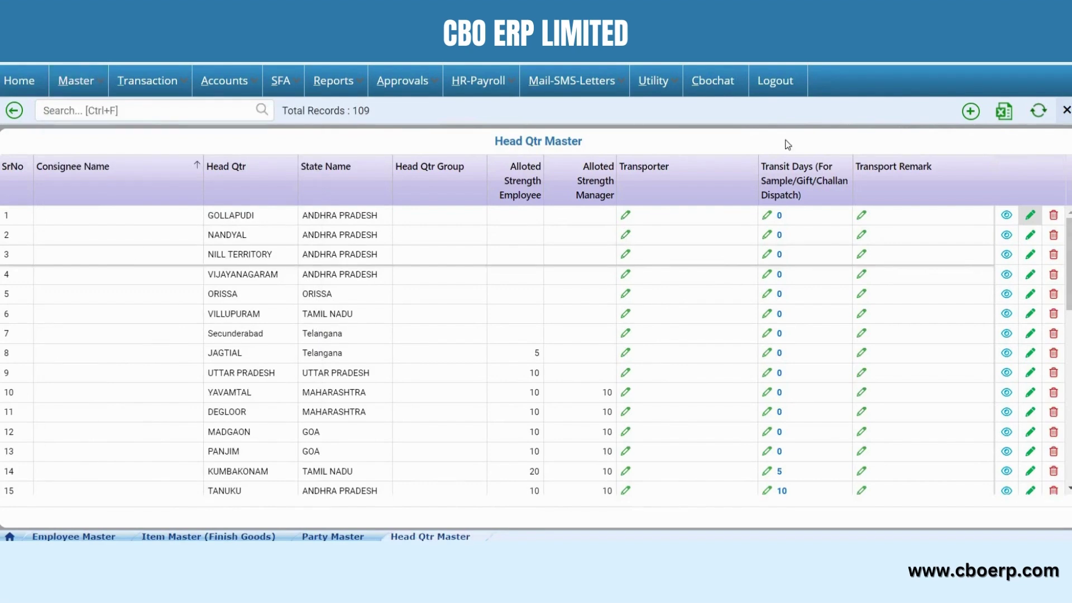
left_click(971, 112)
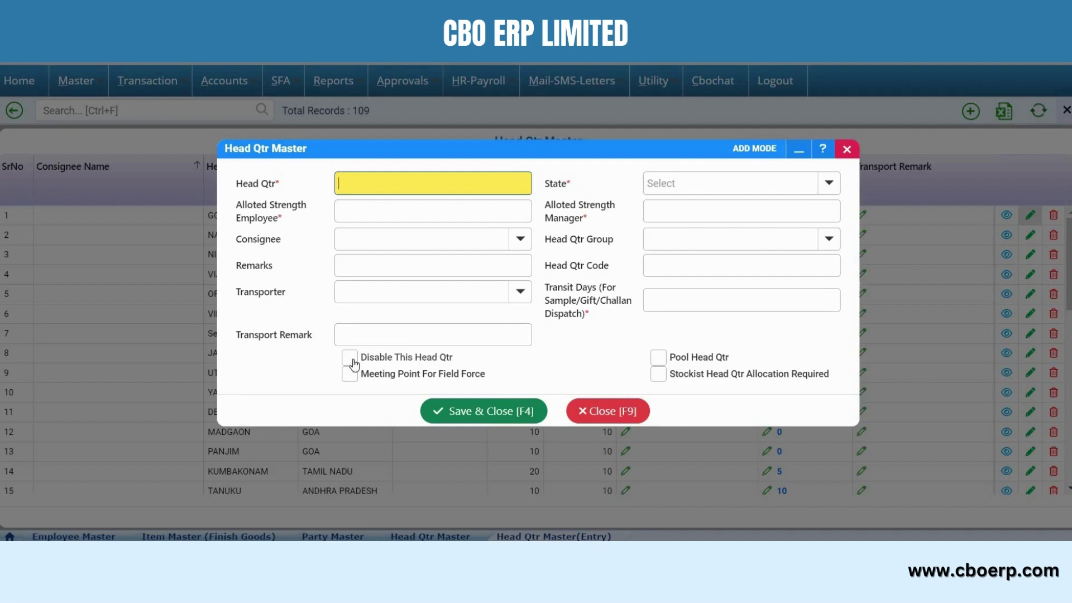
left_click(612, 415)
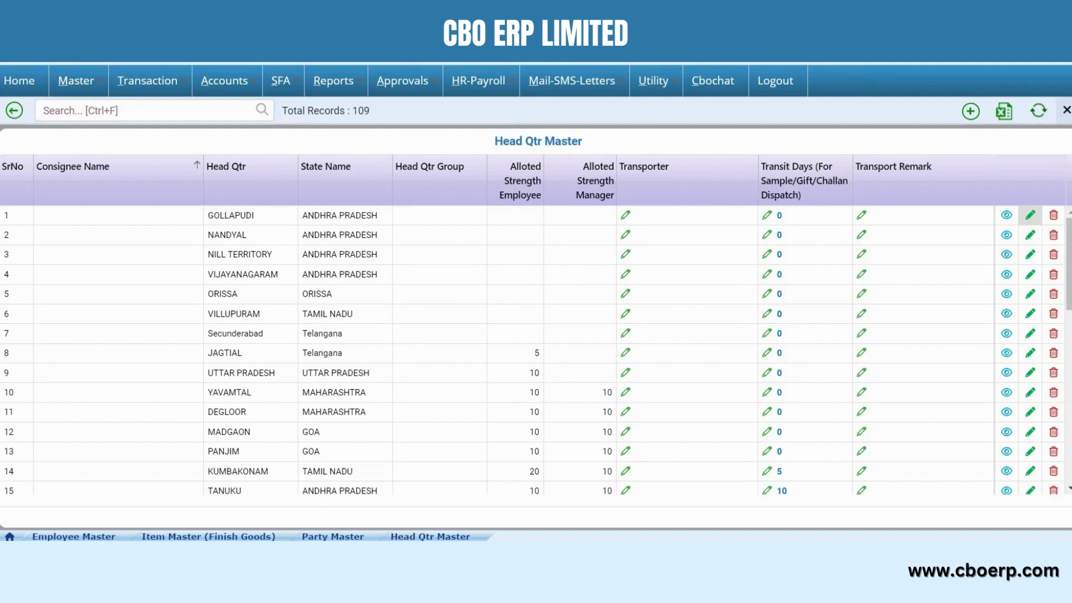
List the Head Qtr Allocation and Manager Allocation records for employee status Present and status Enable
left_click(281, 83)
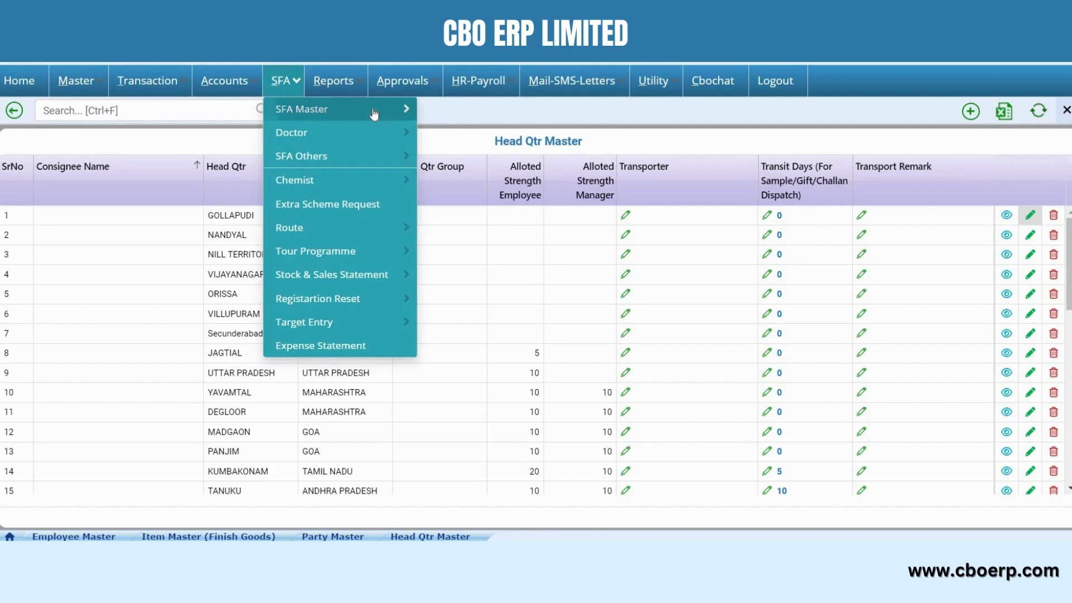
mouse_move(374, 114)
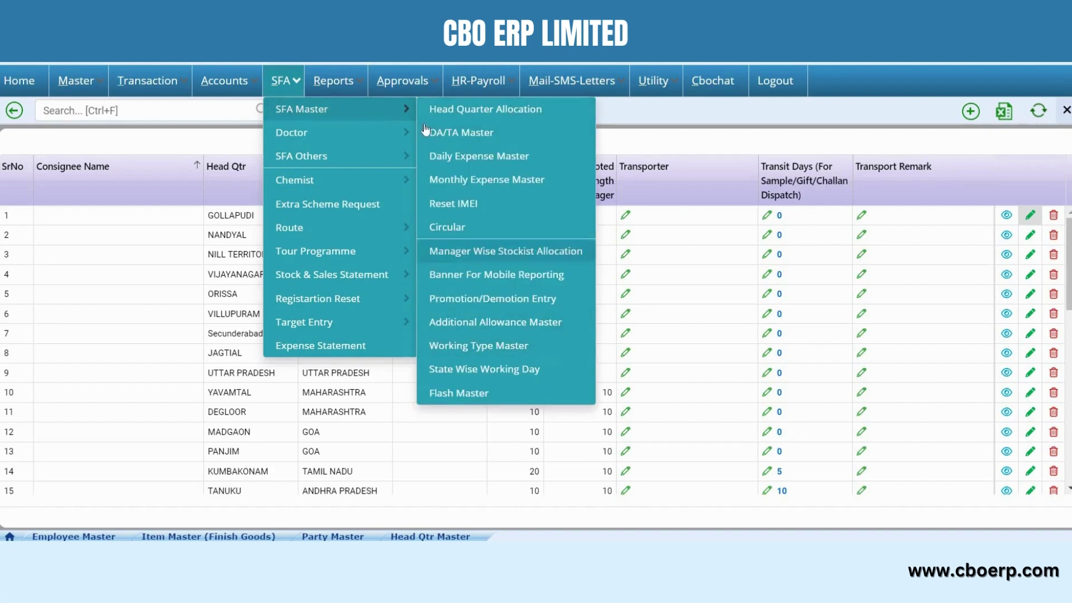
left_click(489, 110)
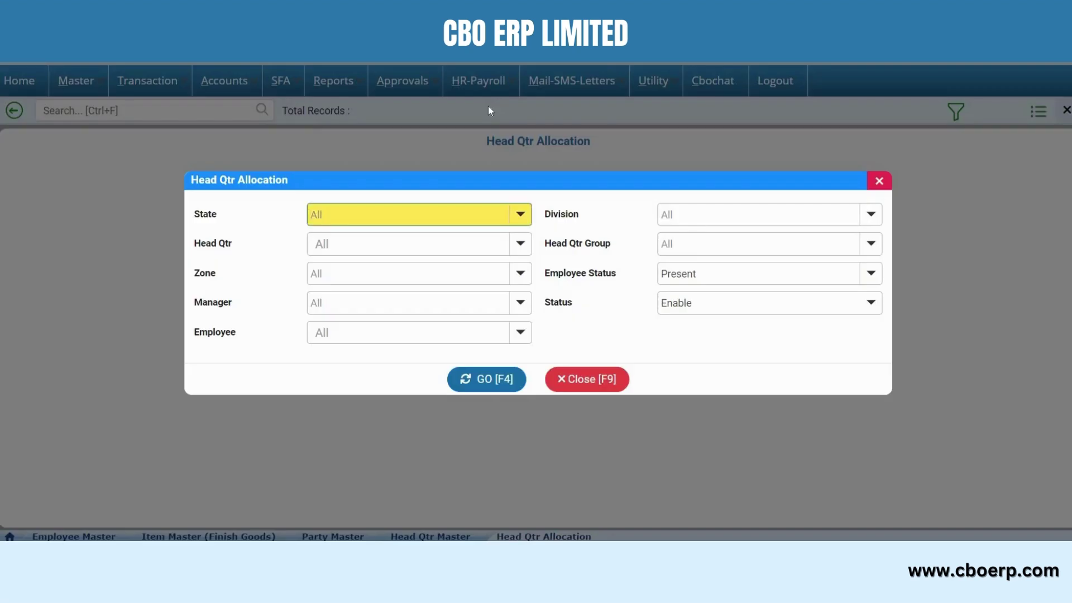
left_click(484, 378)
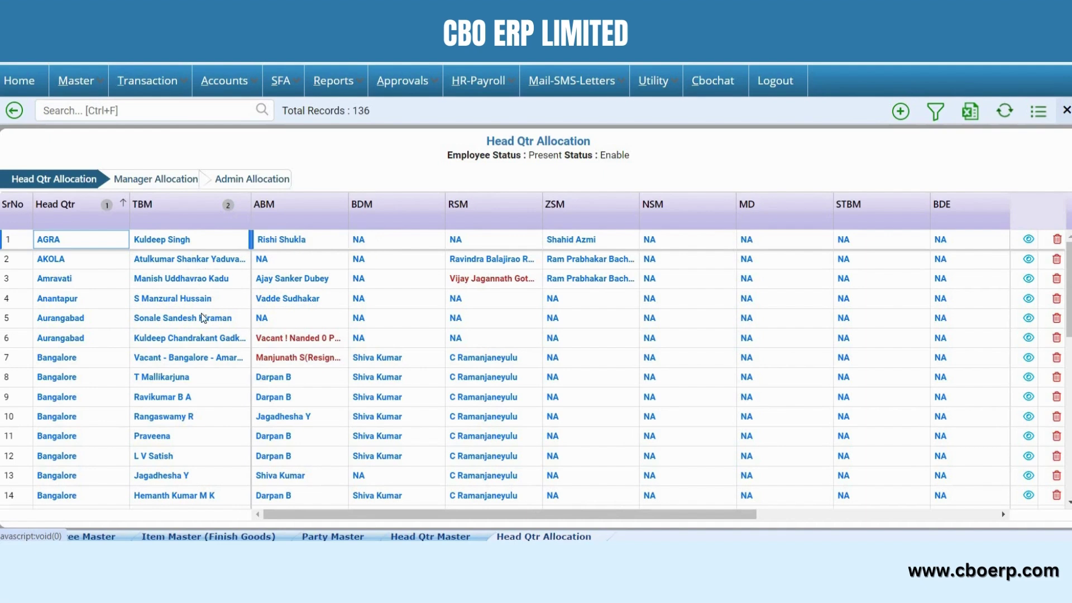
left_click(146, 183)
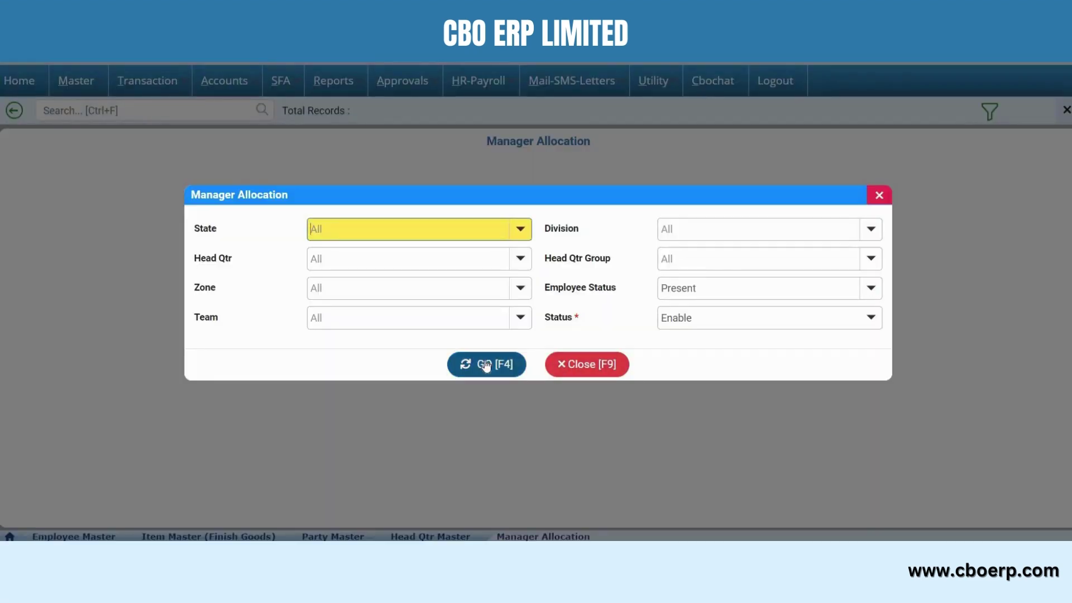
left_click(486, 365)
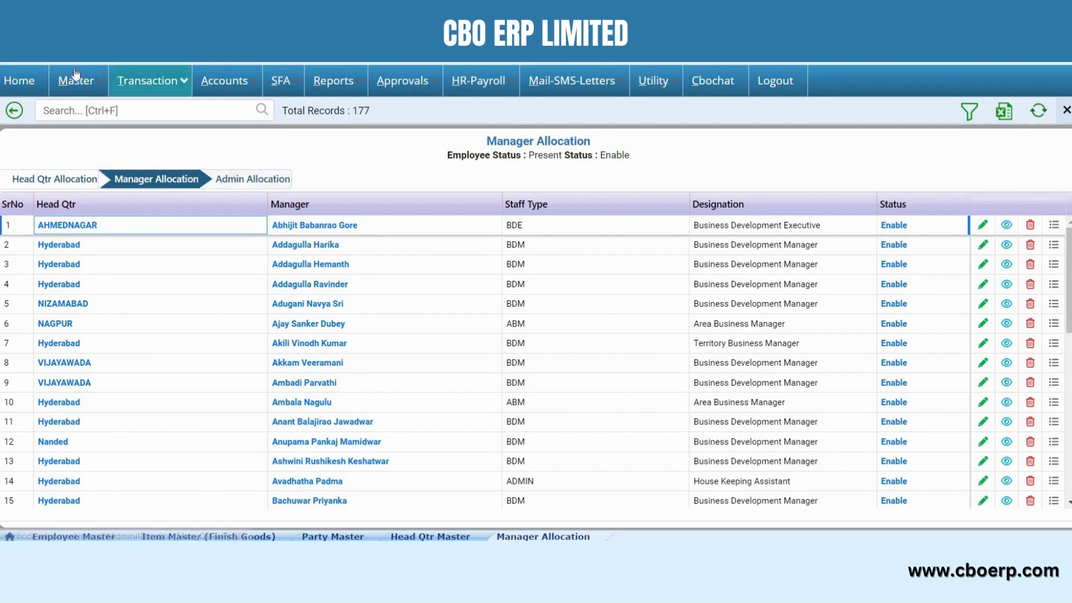
Open the DA/TA Master and review the new DA entry form for DEMO EMPLOYEE, closing it without saving
left_click(273, 83)
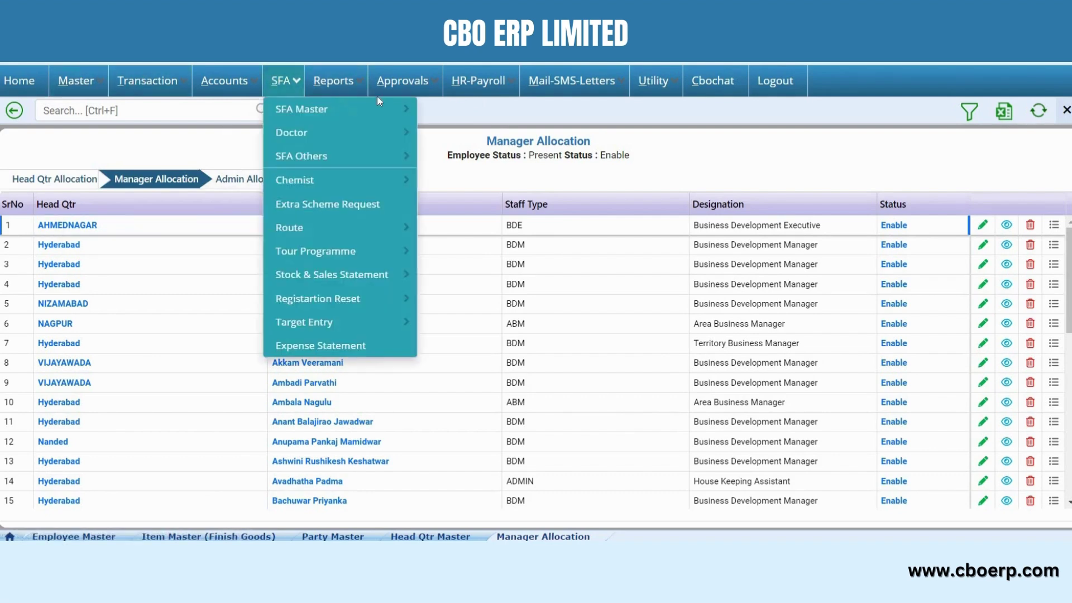
left_click(362, 109)
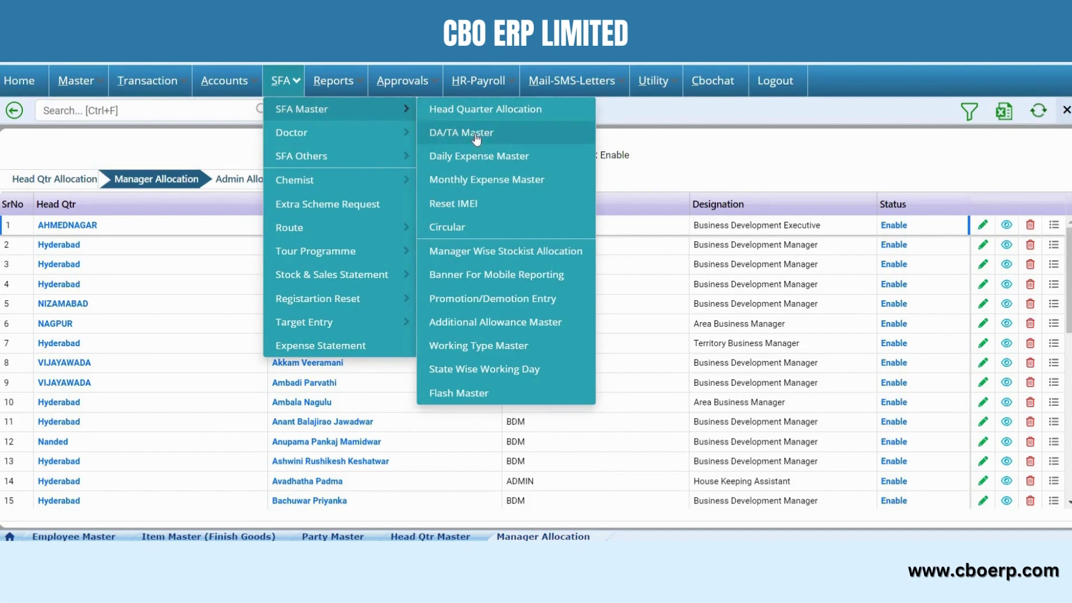
left_click(476, 133)
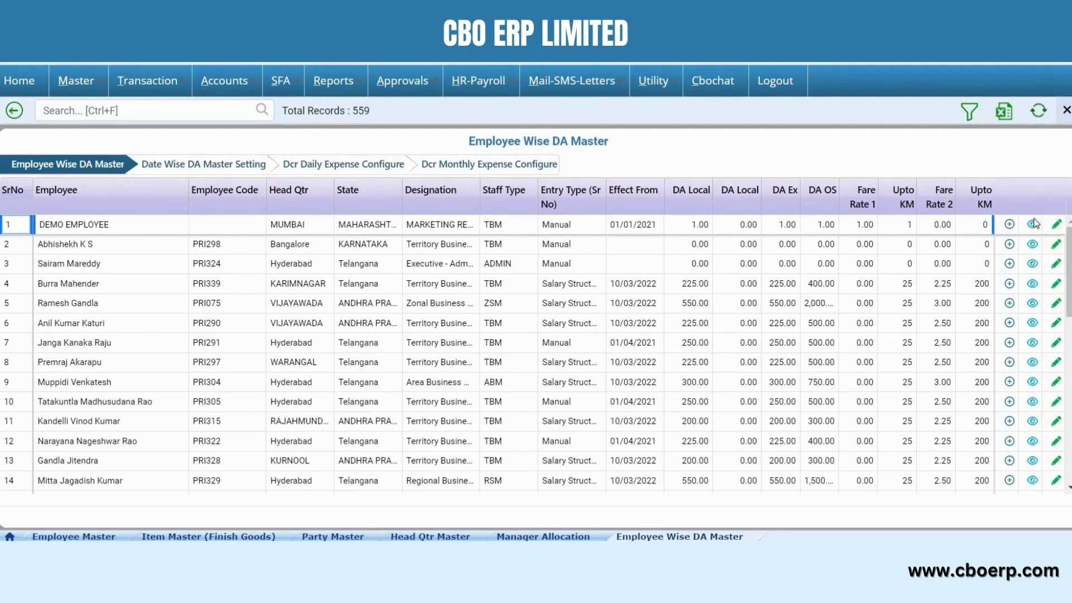
left_click(1009, 225)
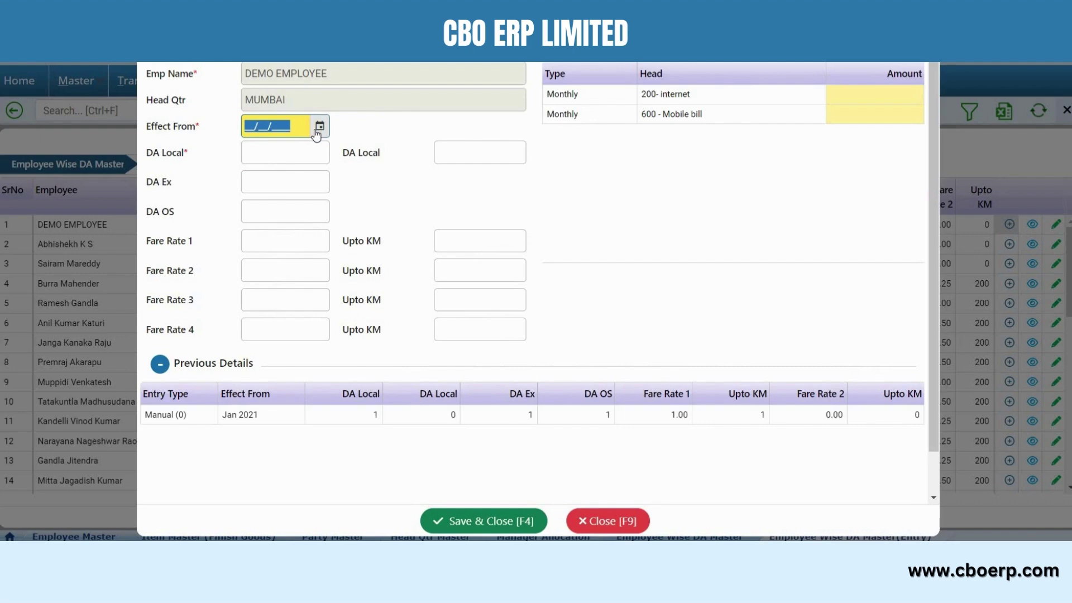
left_click(291, 158)
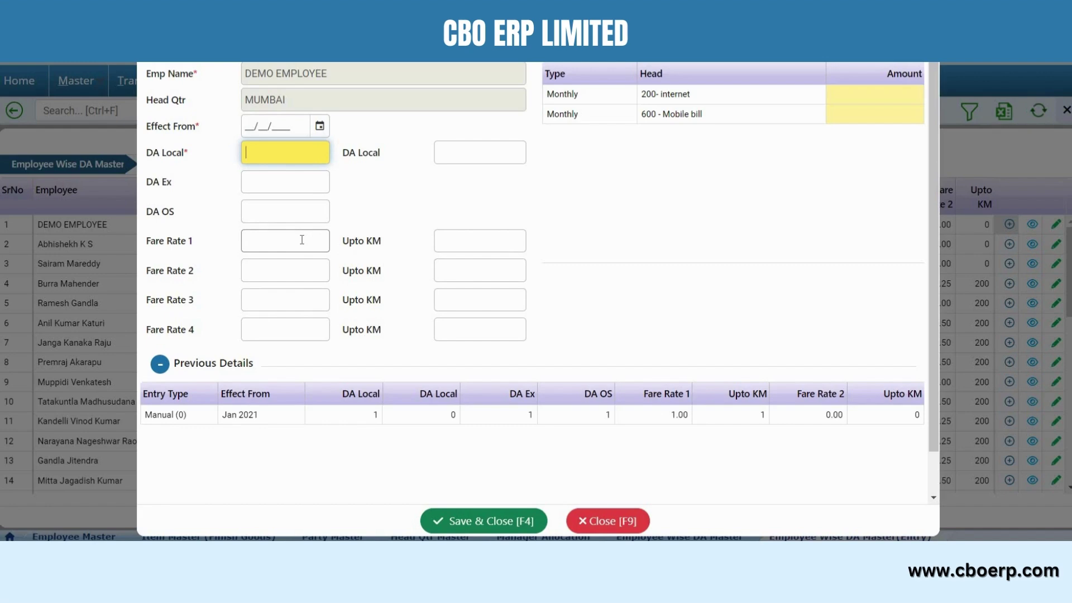
left_click(602, 530)
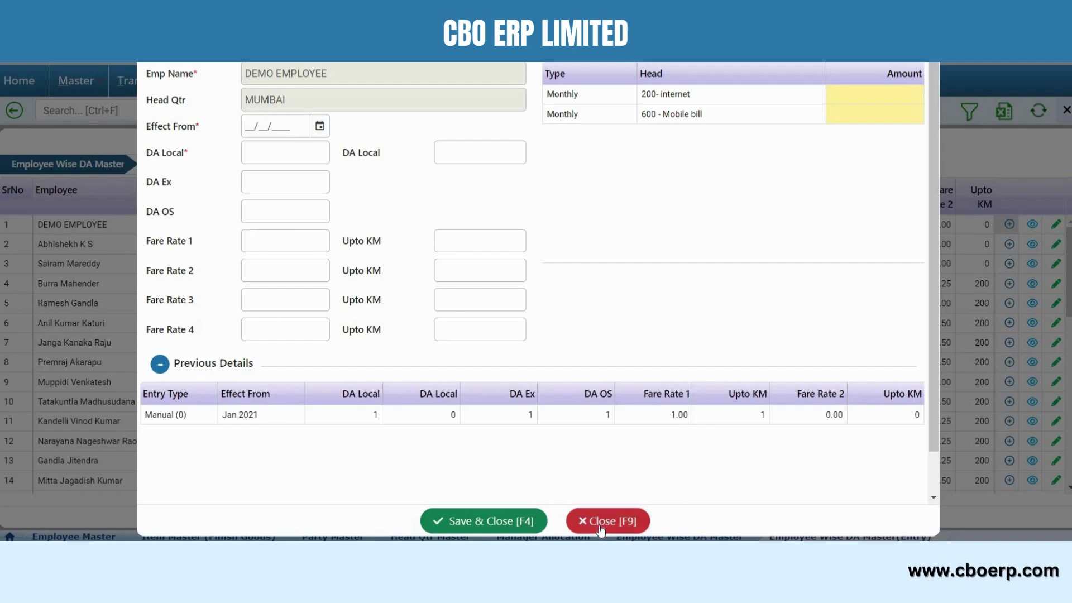
Open the Doctor Master for adding doctors and list the records of the first employee in the Employee list
left_click(282, 82)
mouse_move(312, 110)
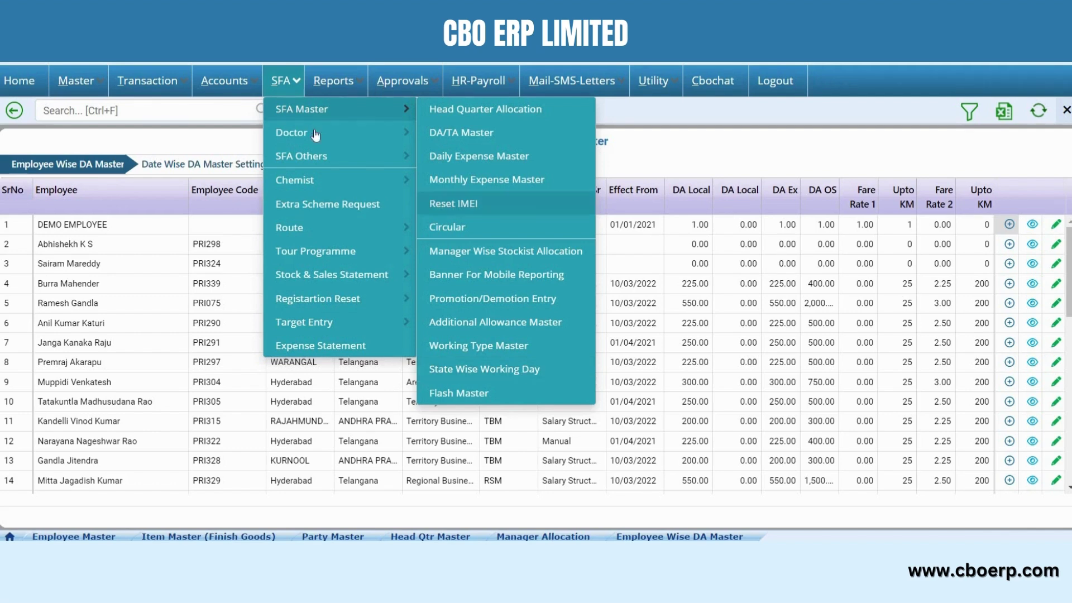
mouse_move(336, 138)
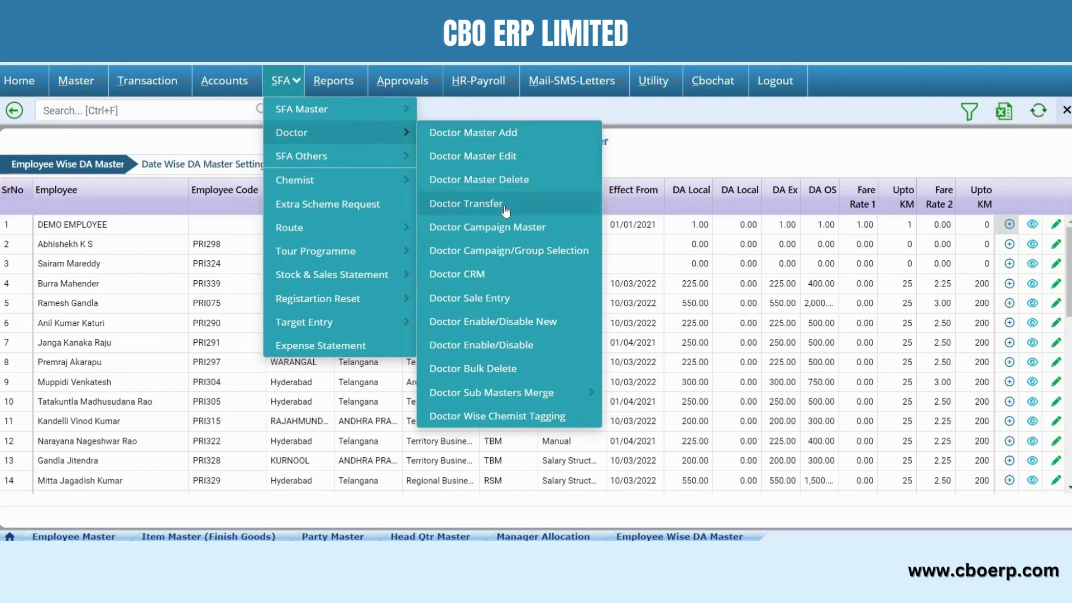
left_click(493, 142)
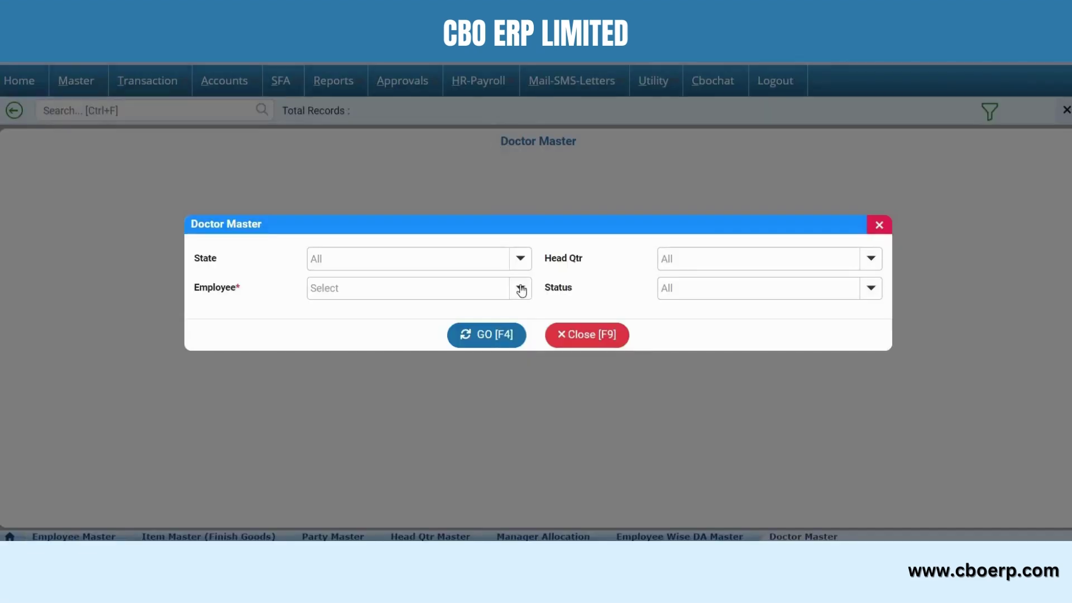
left_click(491, 338)
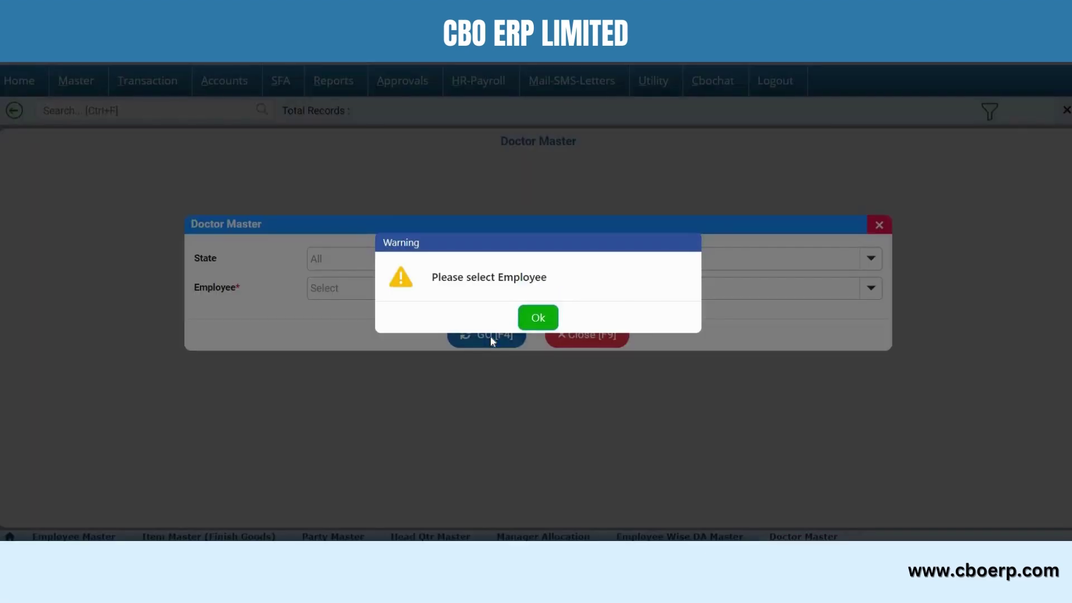
left_click(546, 319)
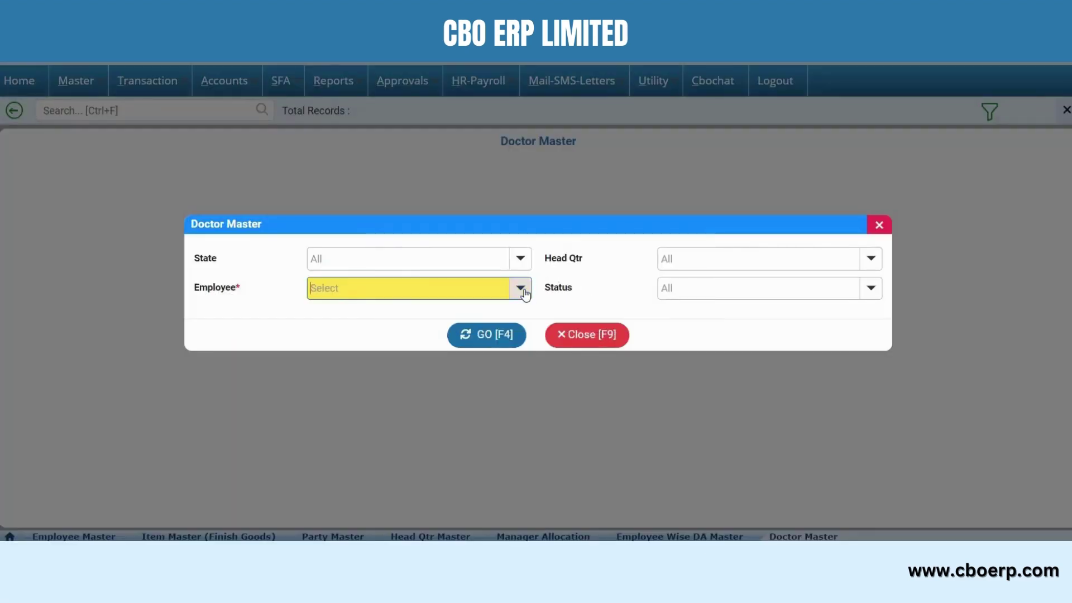
left_click(521, 289)
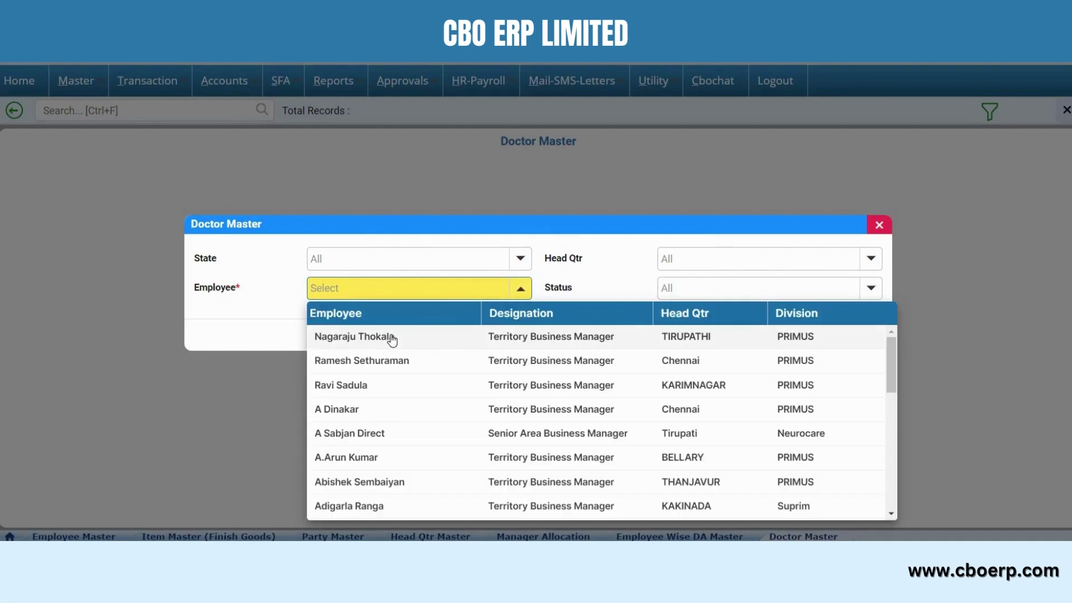
left_click(392, 337)
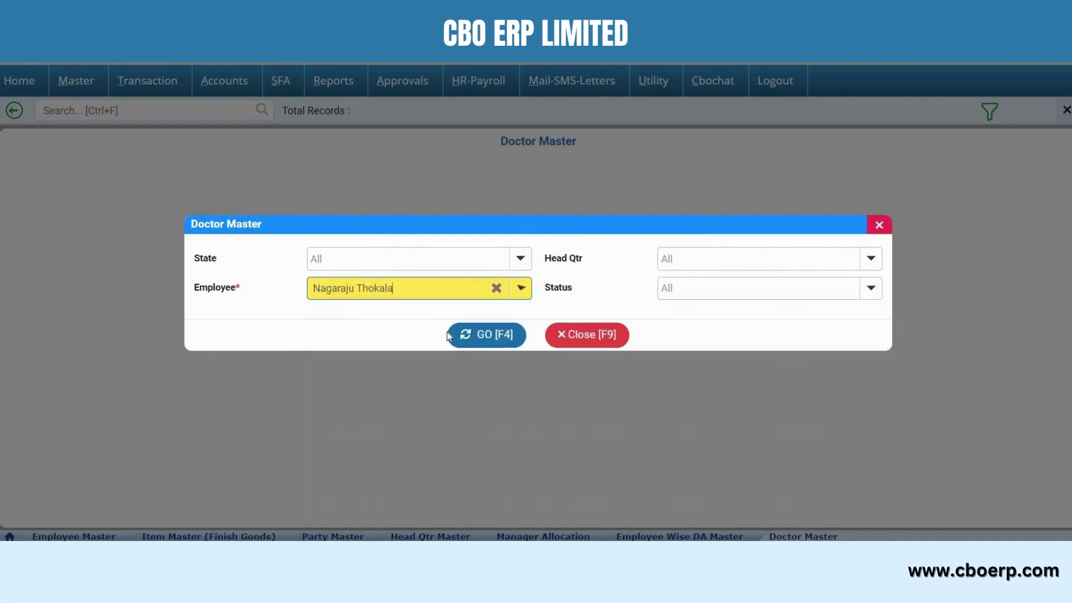
left_click(499, 339)
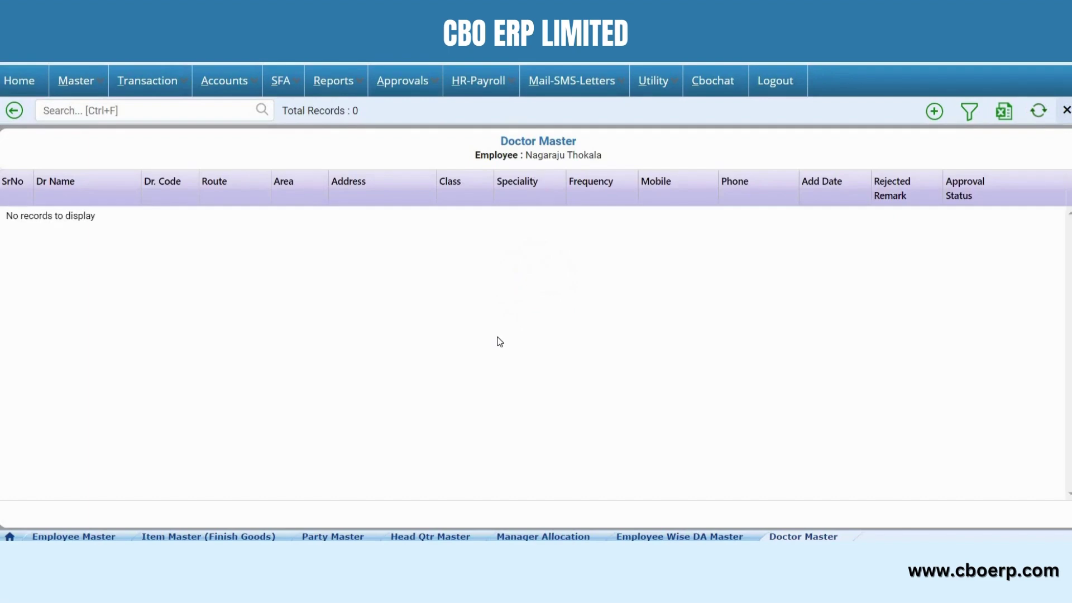
Open a blank Doctor Entry form and review the Speciality, Route Name and Area options without selecting any
left_click(935, 112)
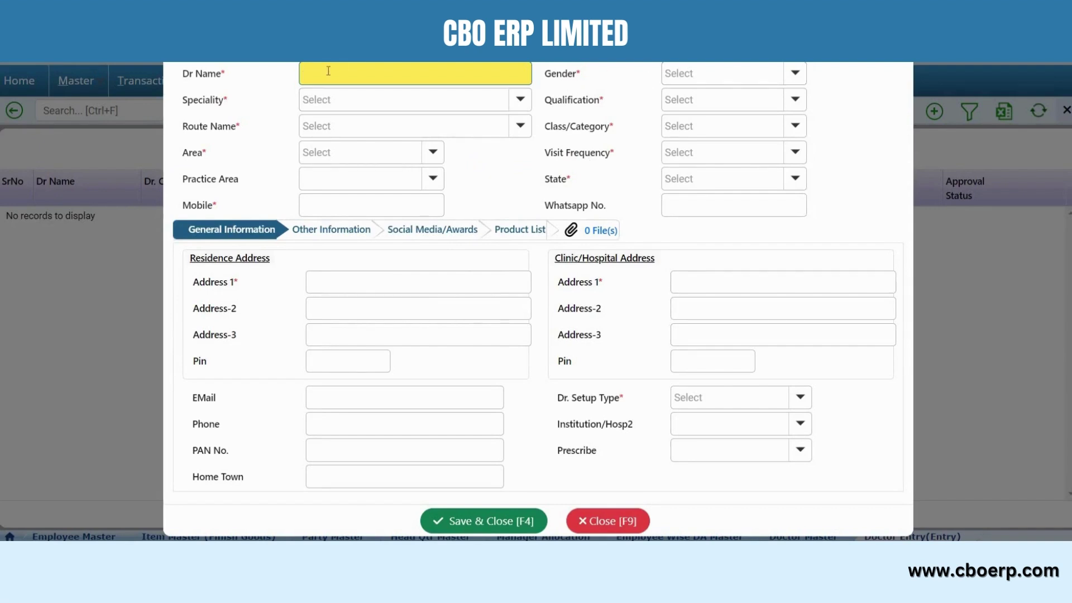
left_click(525, 106)
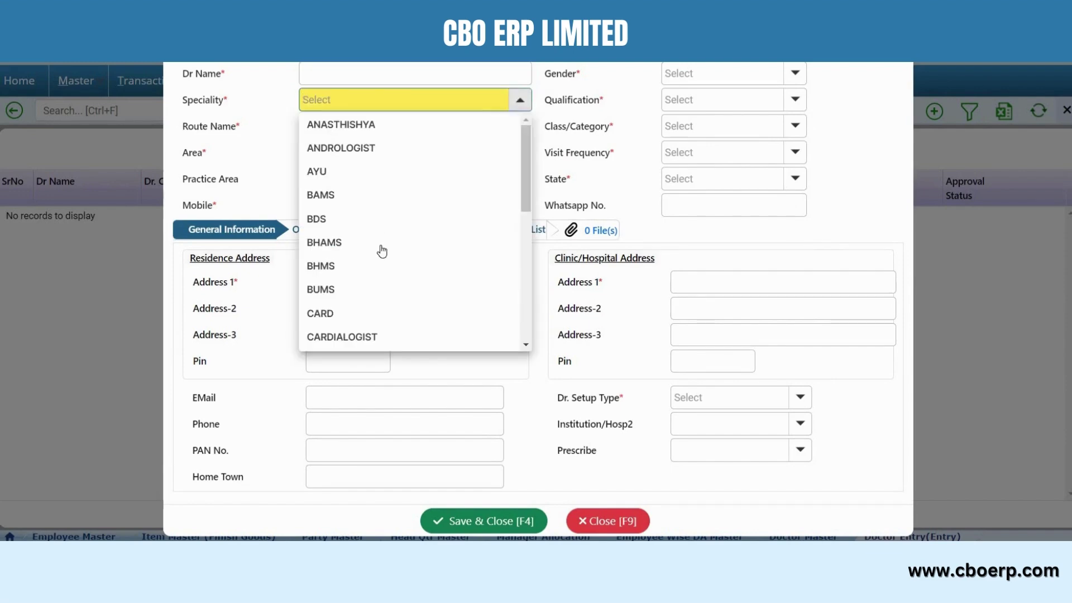
left_click(524, 105)
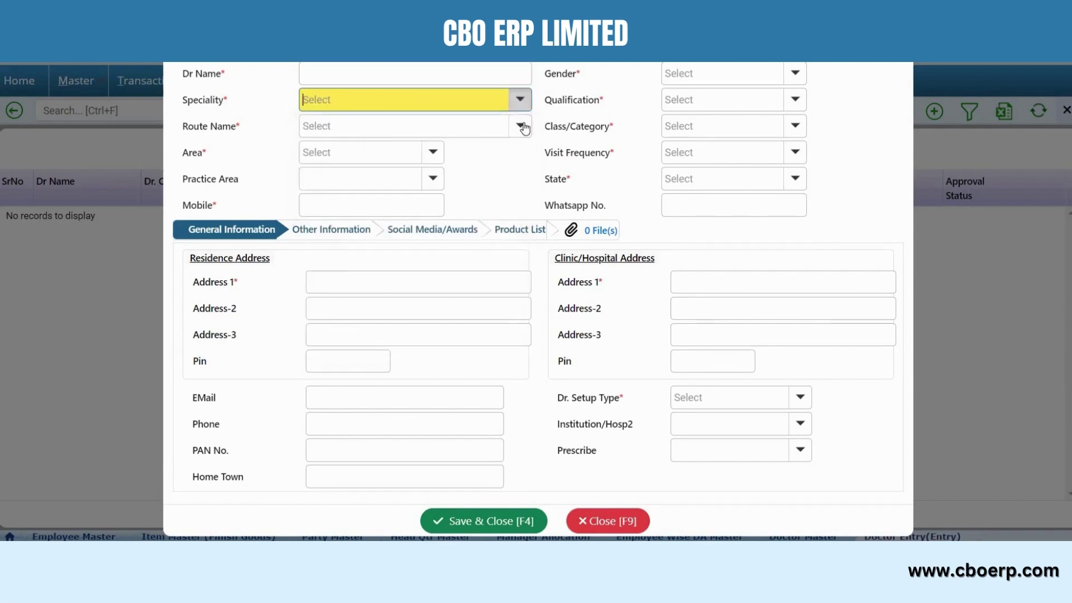
left_click(525, 128)
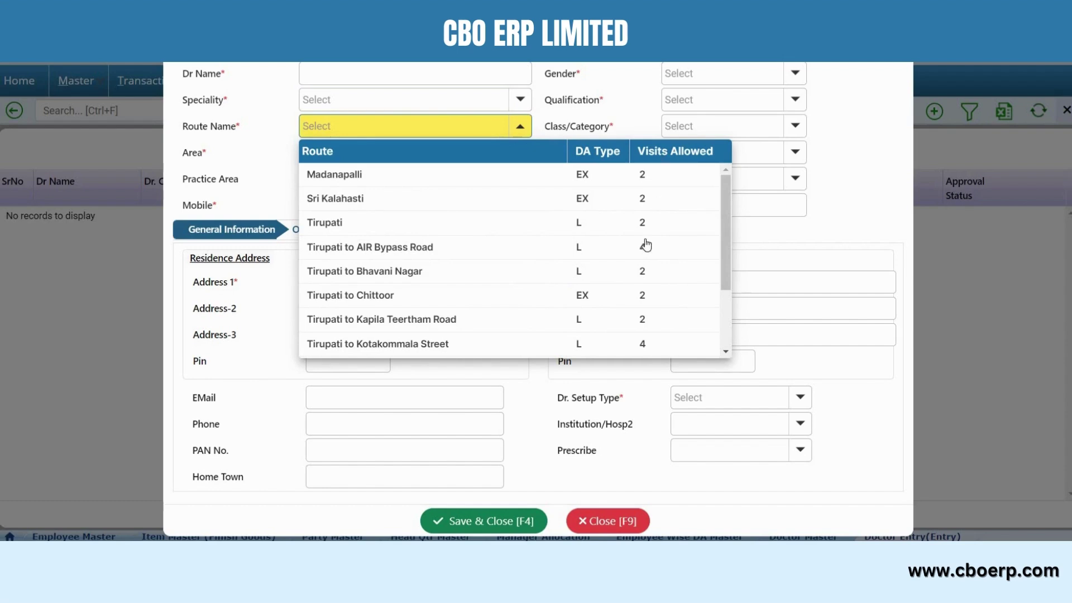
left_click(521, 128)
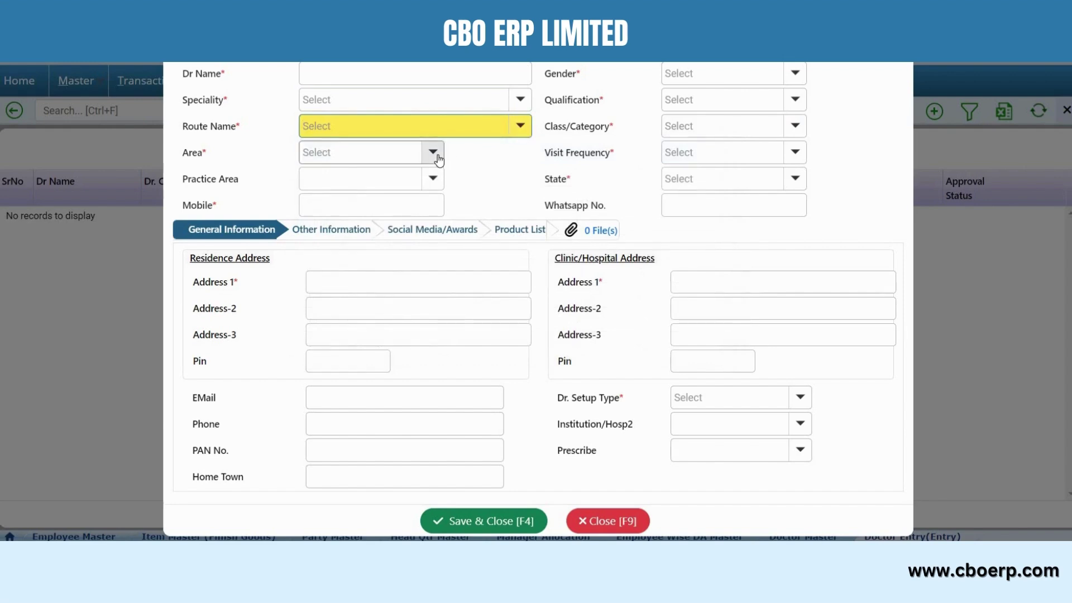
left_click(435, 154)
left_click(436, 156)
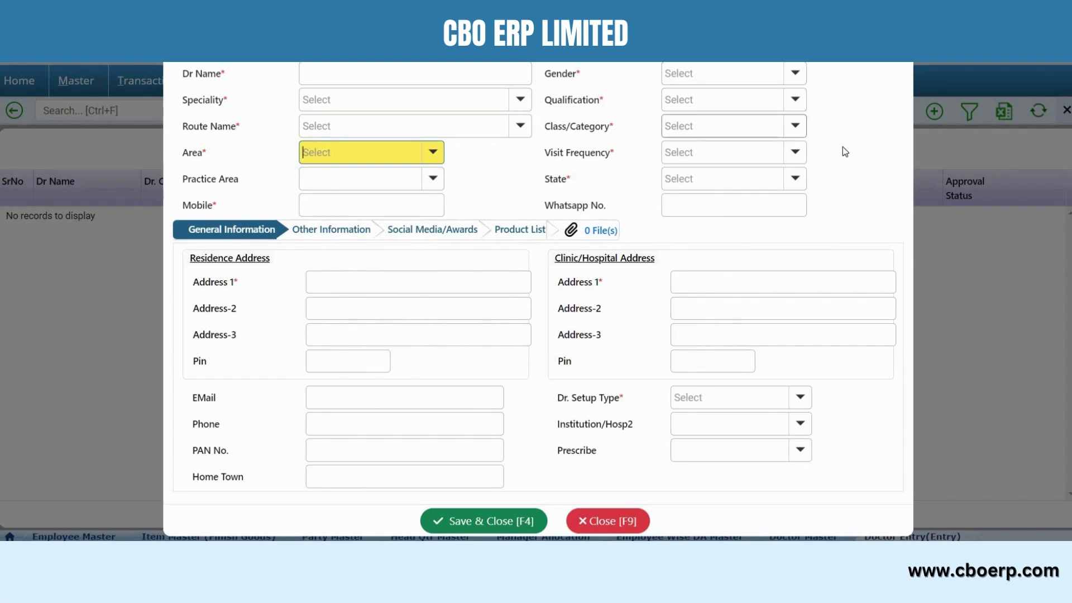
Review the doctor form's Visit Frequency and Dr. Setup Type options and its Other Information and Social Media/Awards sections
left_click(792, 152)
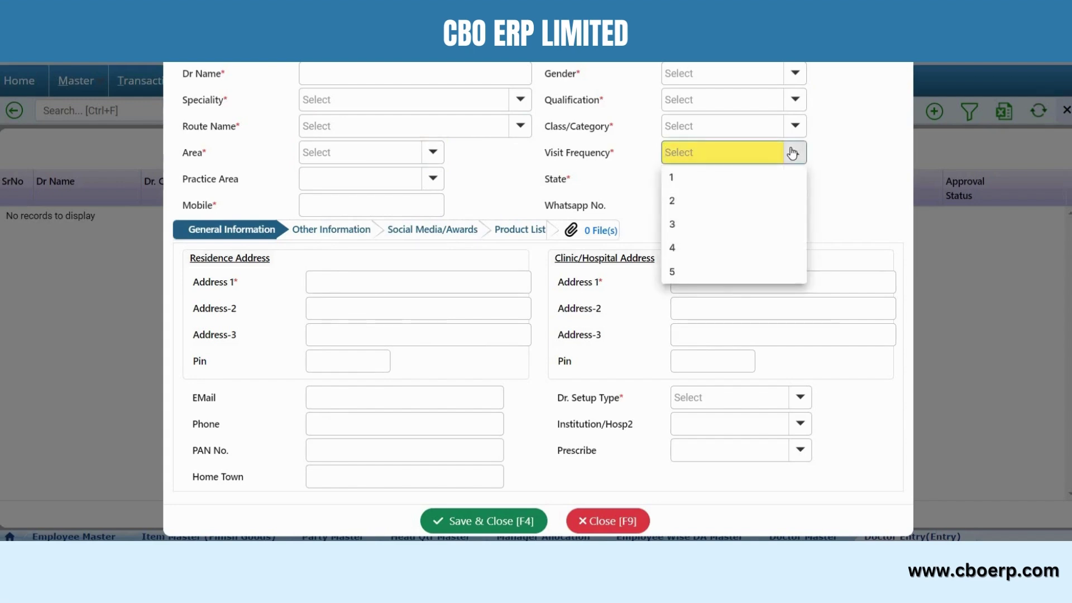
left_click(822, 149)
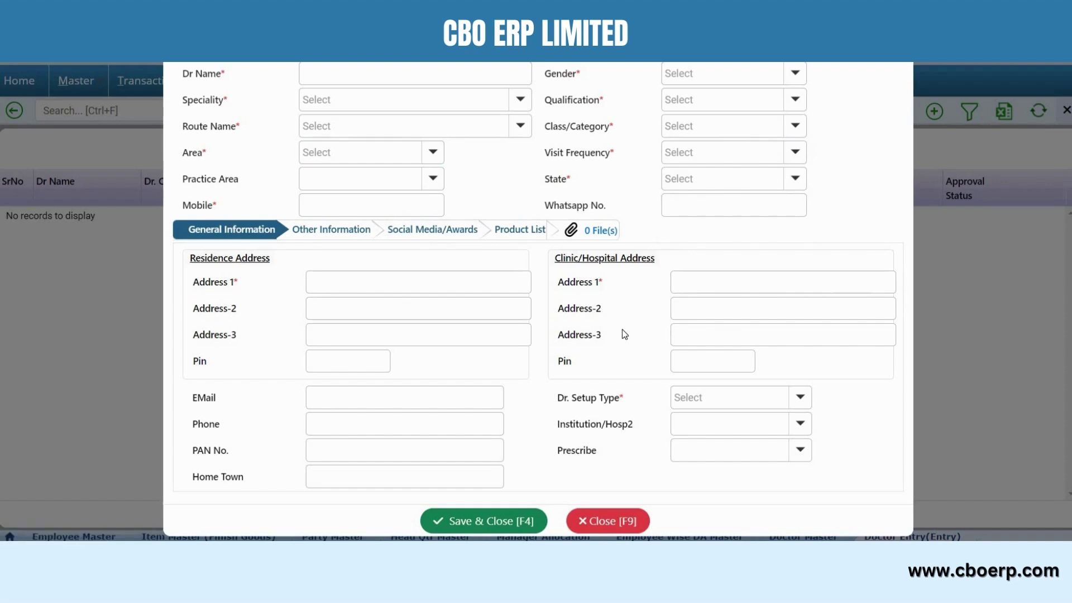
left_click(800, 399)
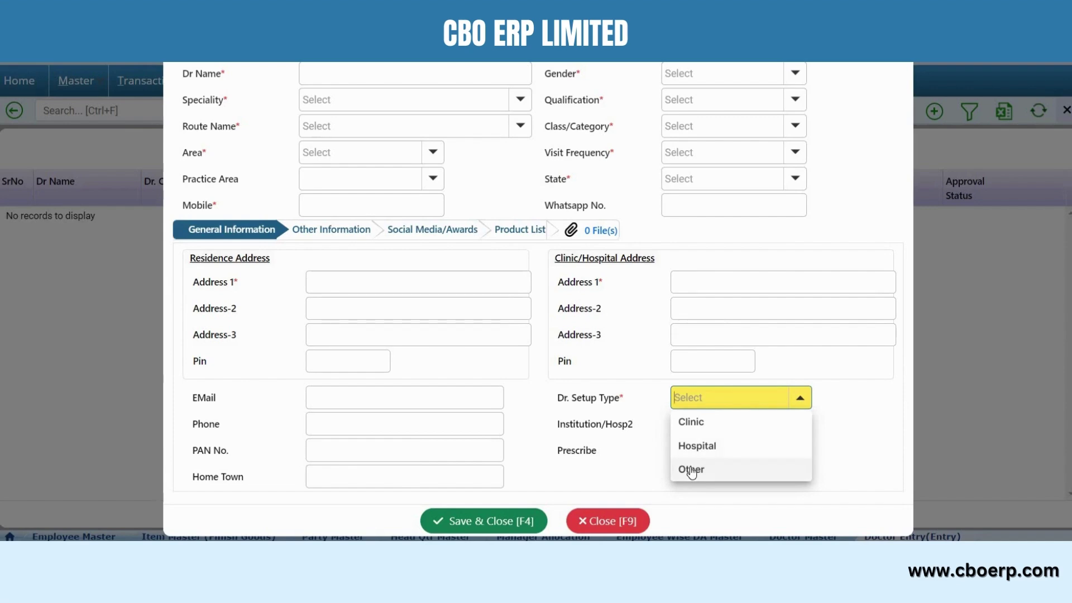
left_click(843, 417)
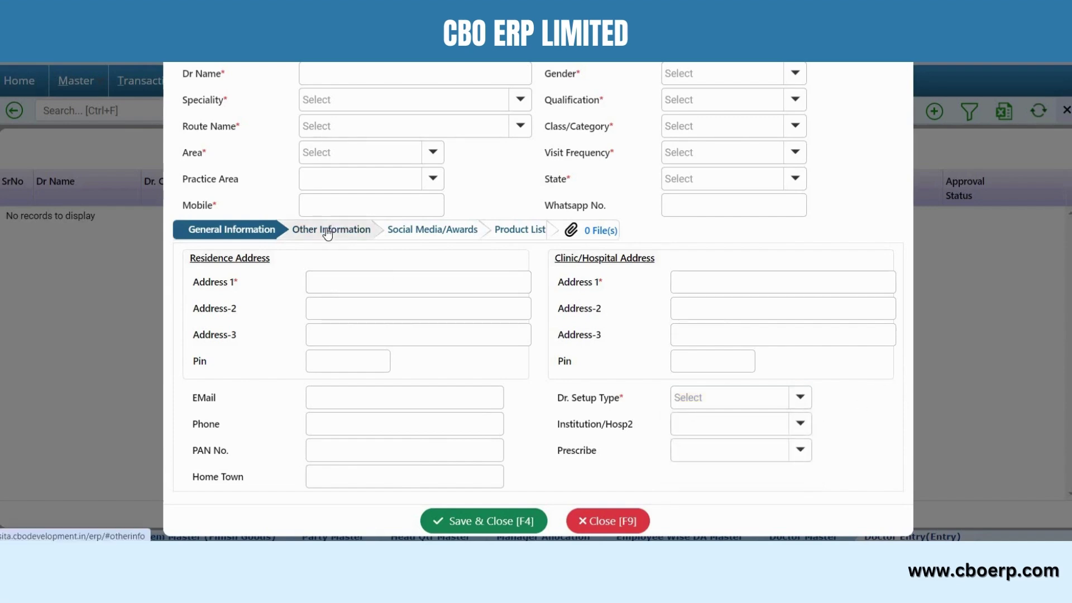
left_click(328, 233)
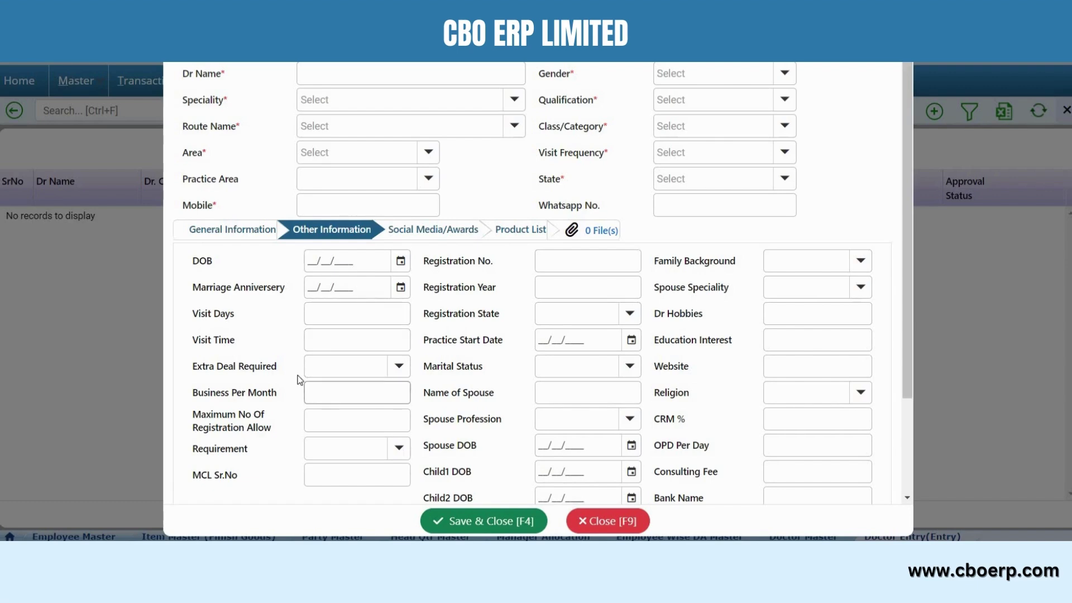
left_click(438, 229)
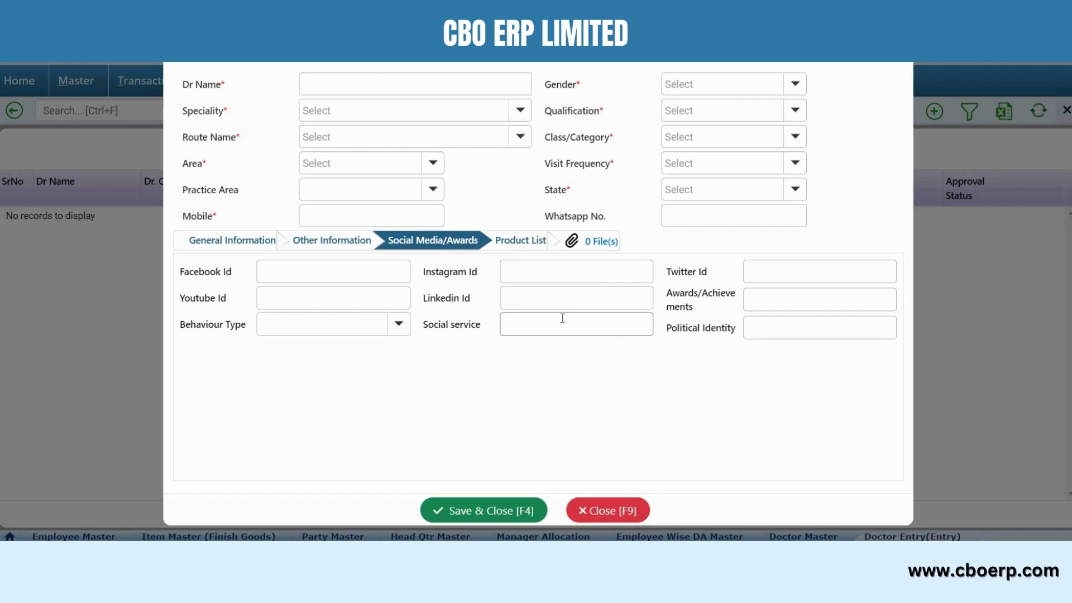
Select the items B-FILL 10MG and BYMET-500 in the doctor's Product List
left_click(517, 247)
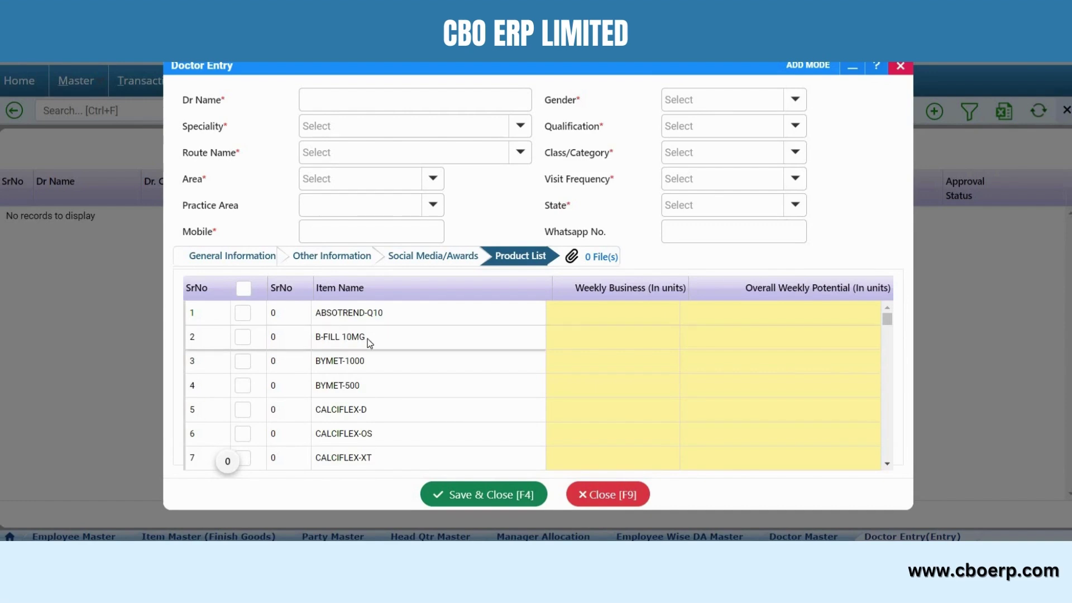
left_click(243, 342)
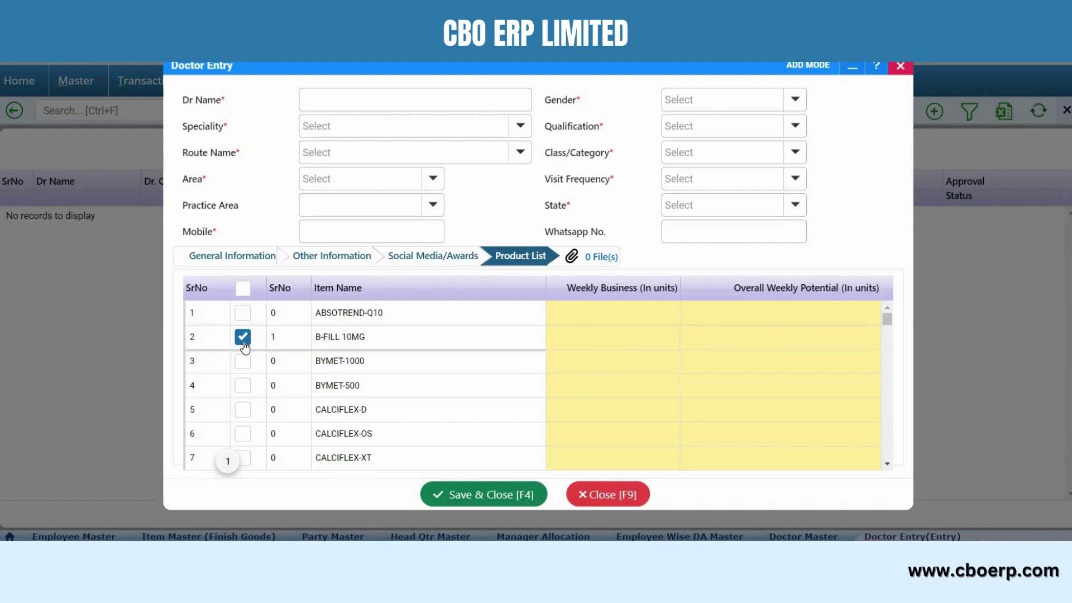
left_click(326, 386)
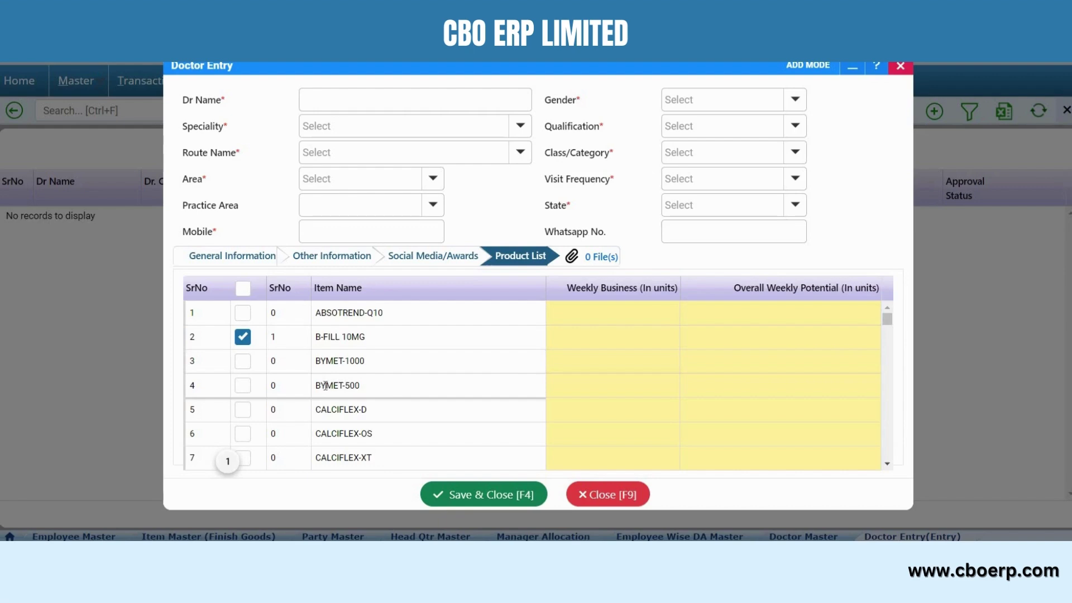
left_click(242, 388)
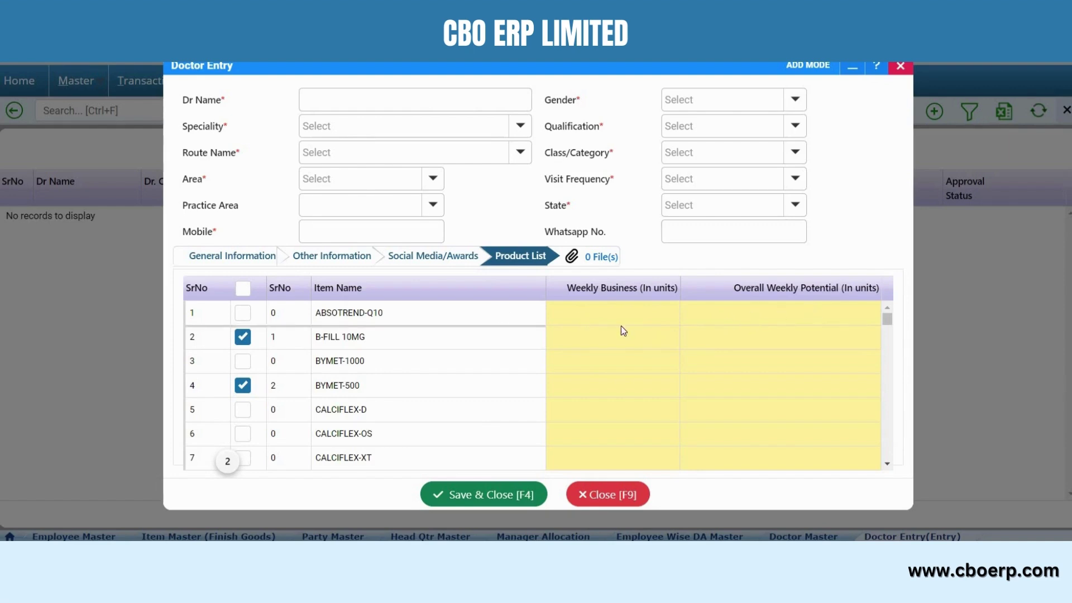
View the doctor's file attachment form without uploading anything, and close the Doctor Entry form without saving
left_click(600, 263)
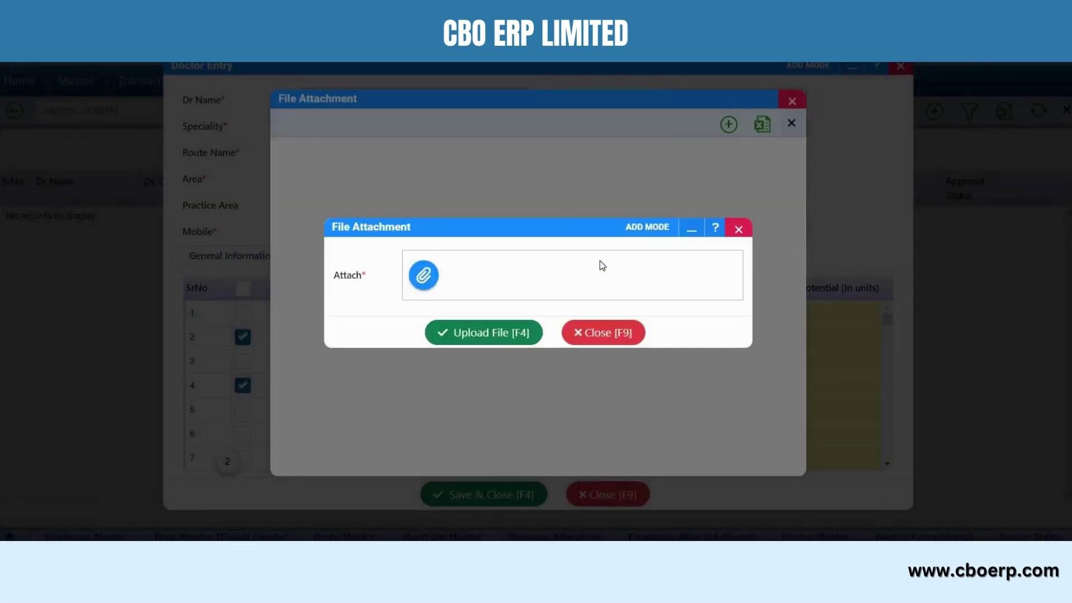
left_click(600, 262)
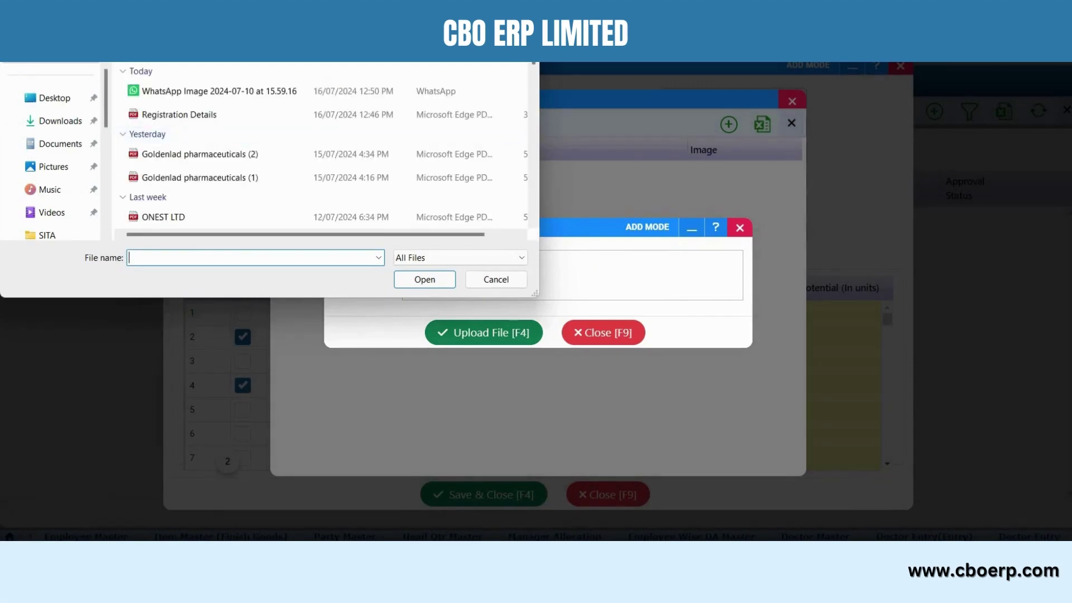
left_click(525, 9)
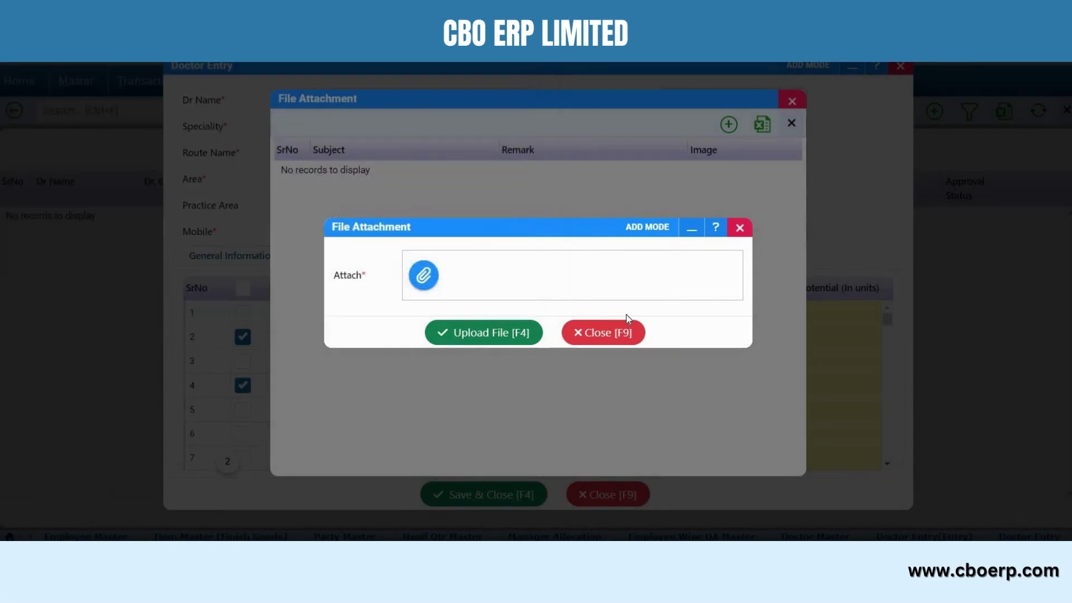
left_click(616, 334)
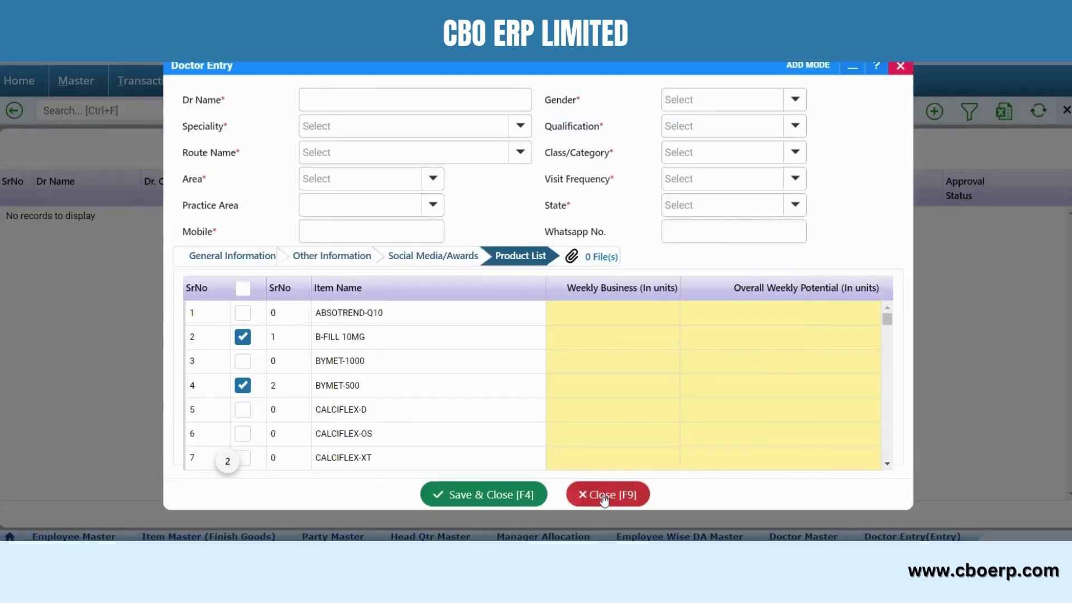
left_click(604, 495)
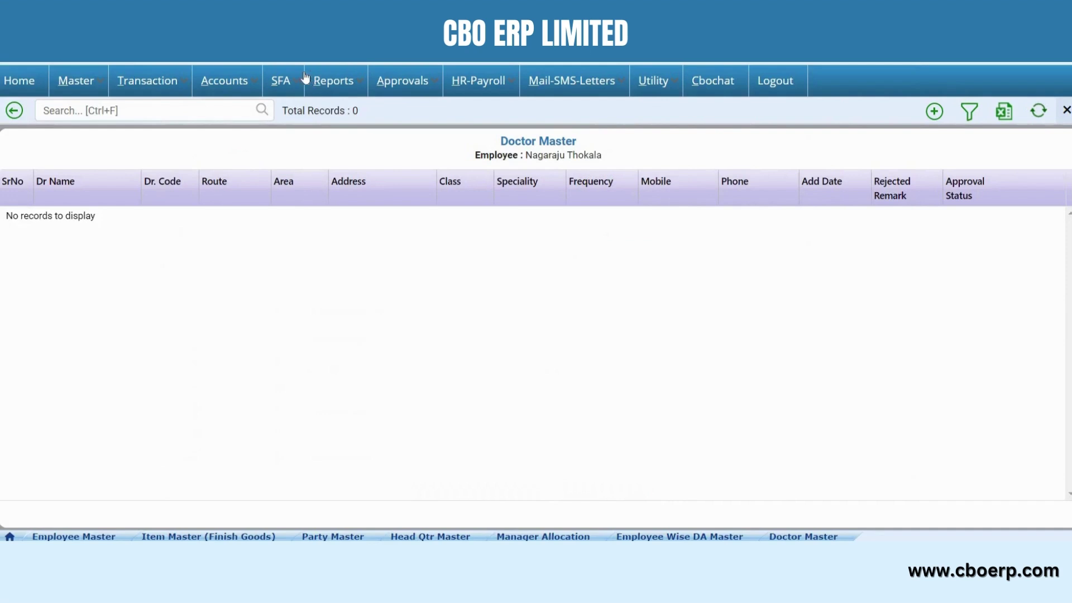
Open the Visual Aid Upload list and view the upload form for BYMET-500, closing it without updating
left_click(286, 82)
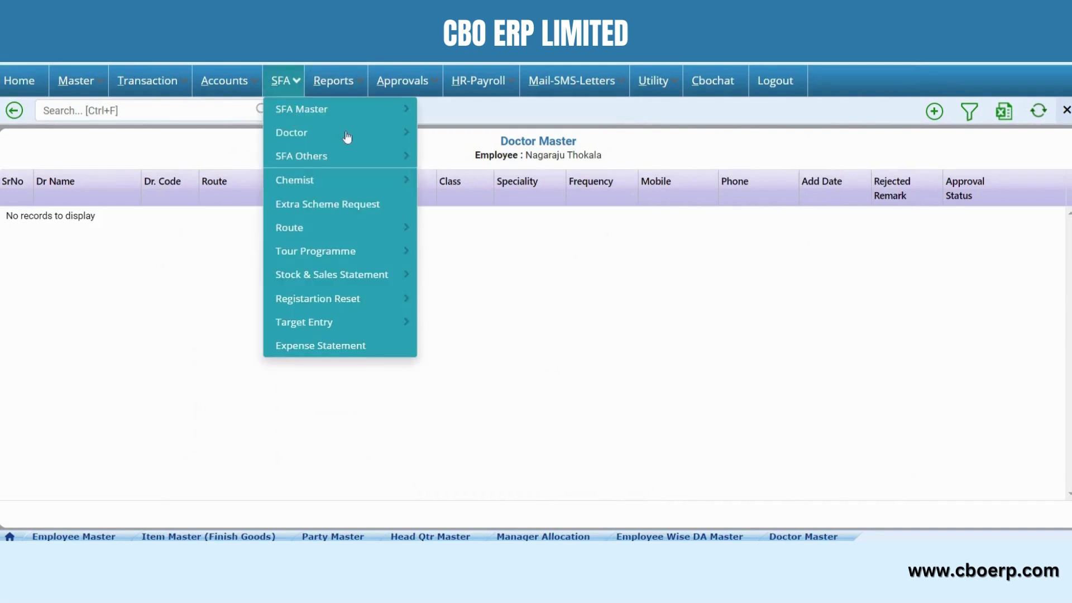
left_click(347, 136)
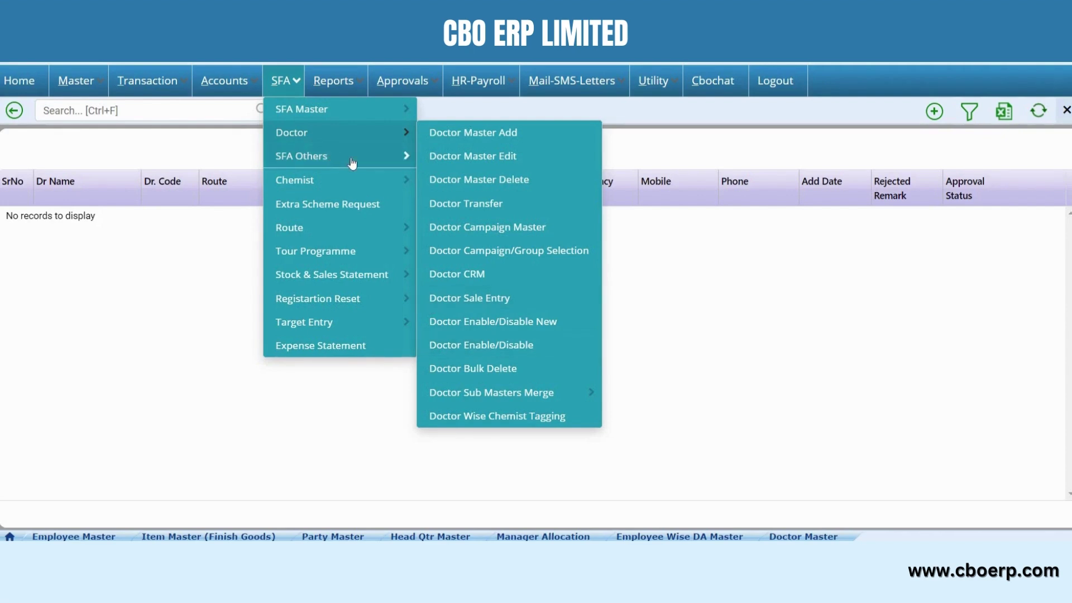
mouse_move(353, 163)
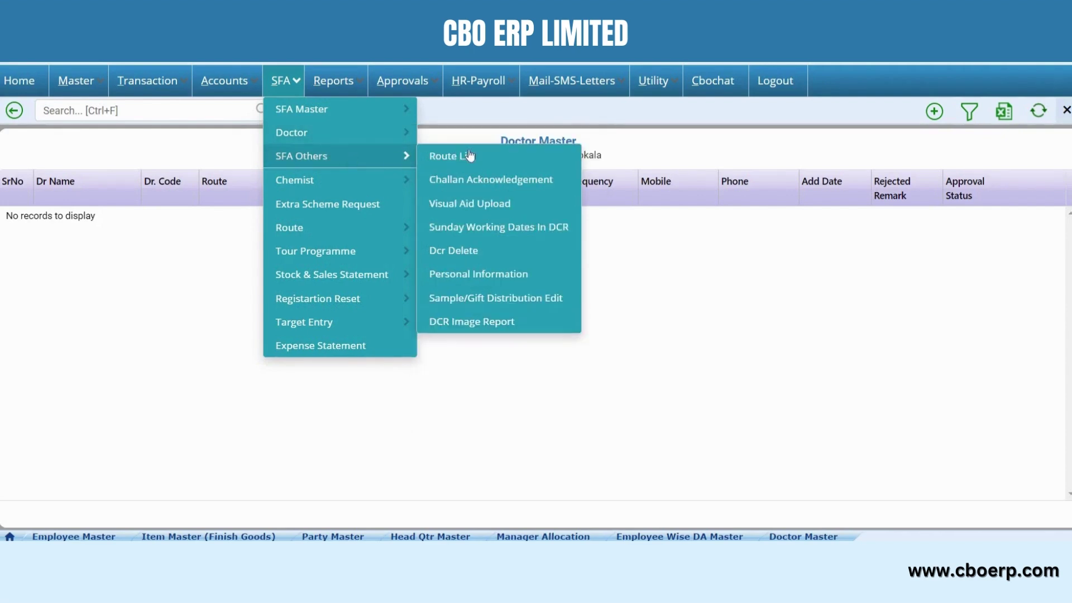
left_click(528, 206)
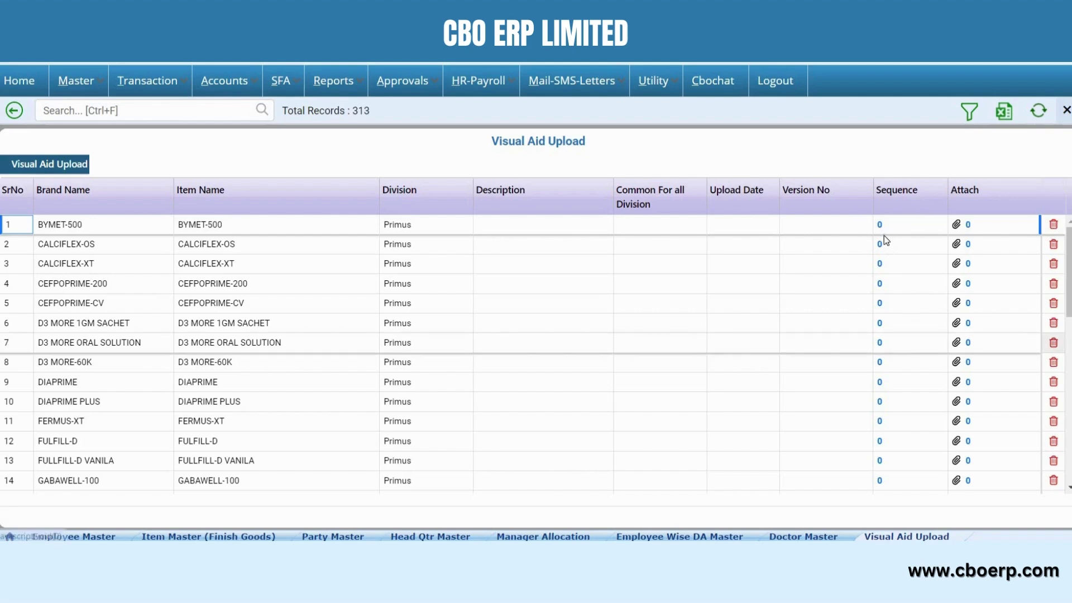
left_click(957, 225)
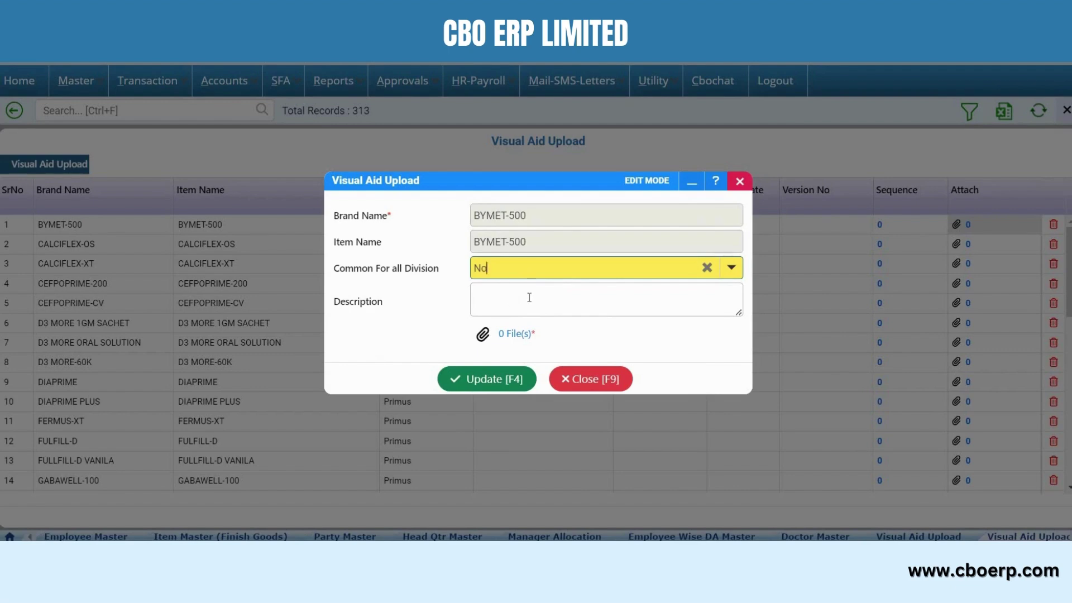
left_click(593, 385)
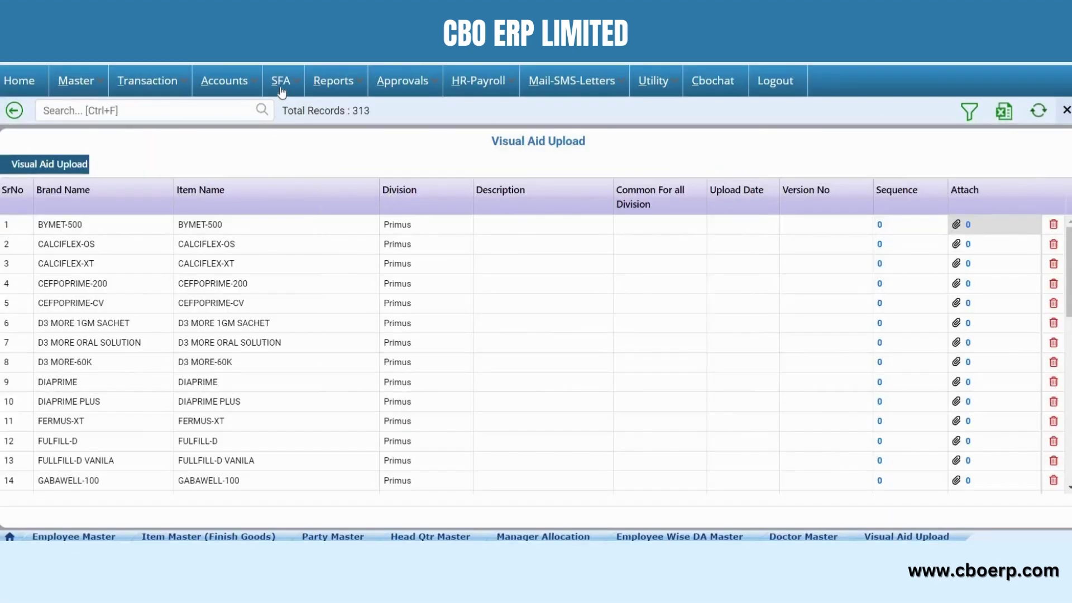
Browse the SFA Others and Chemist options, and open the Route Master list for Present employees under manager ADMIN
left_click(281, 87)
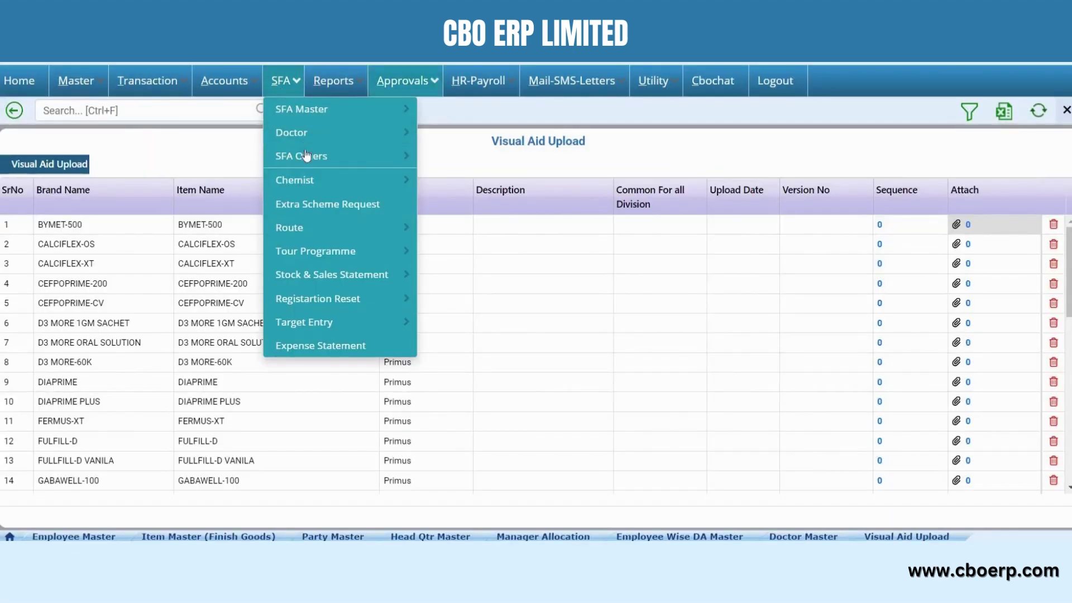
left_click(334, 157)
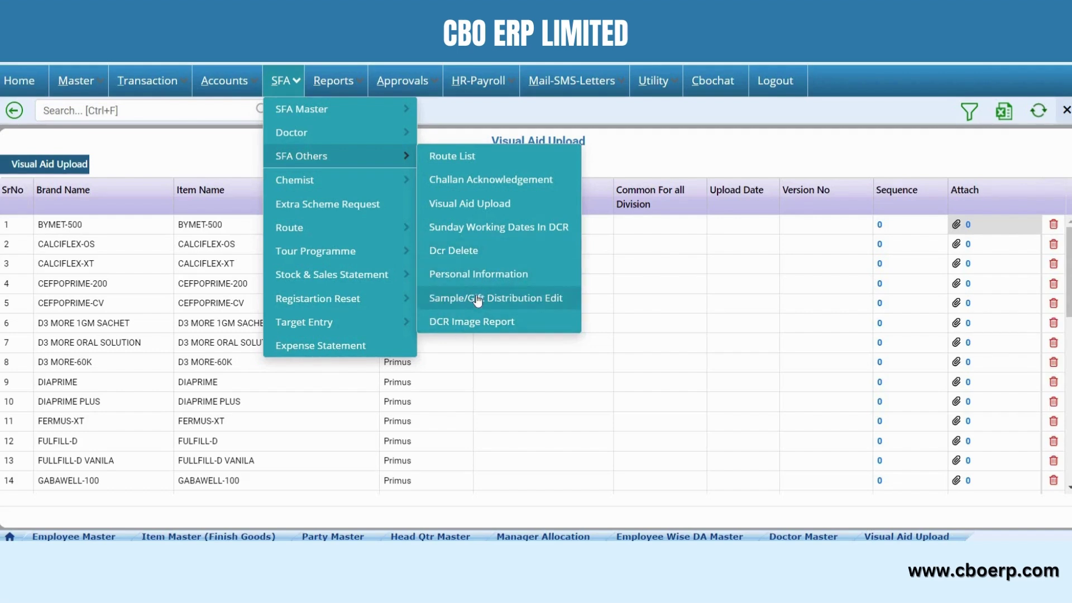
mouse_move(327, 180)
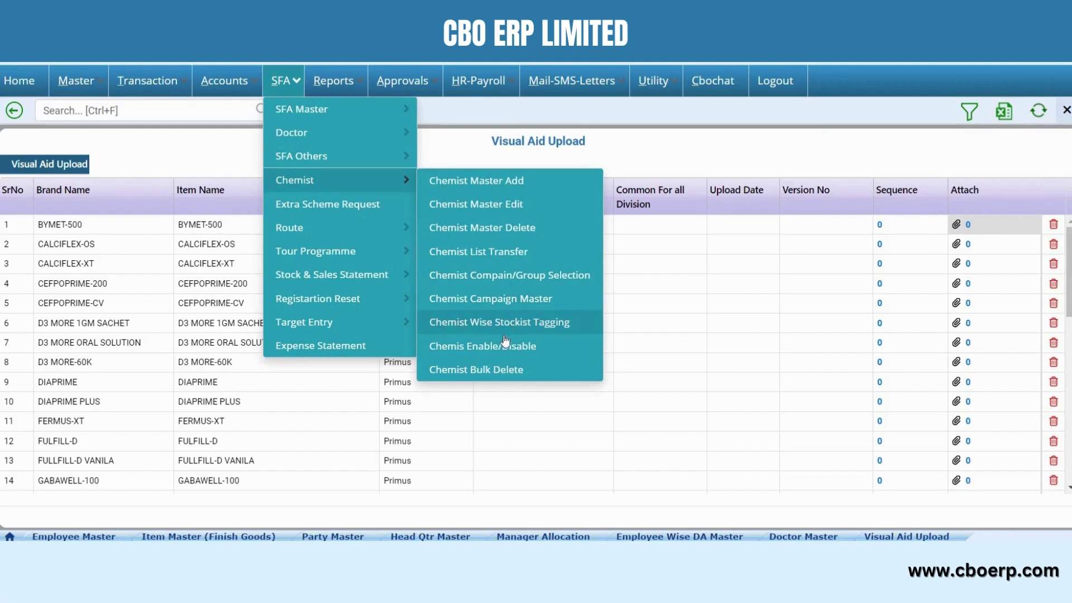
left_click(317, 228)
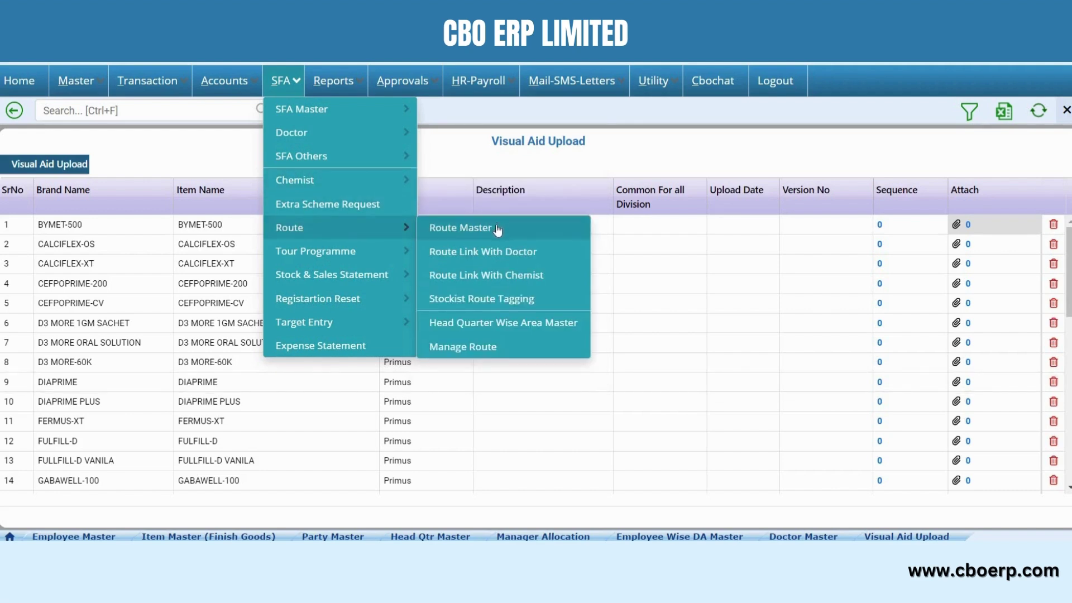
left_click(480, 225)
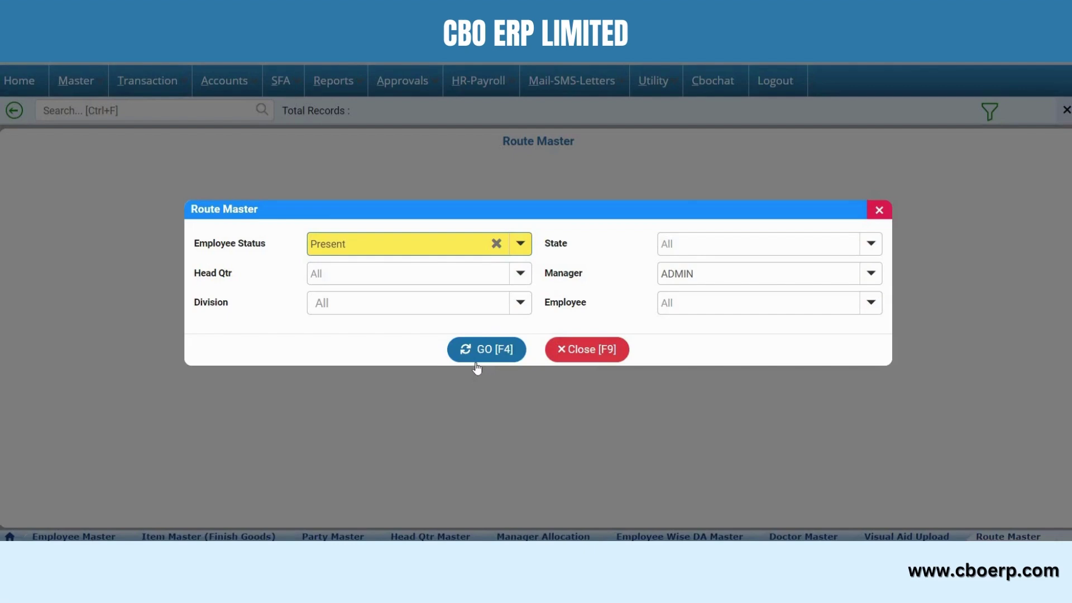
left_click(477, 366)
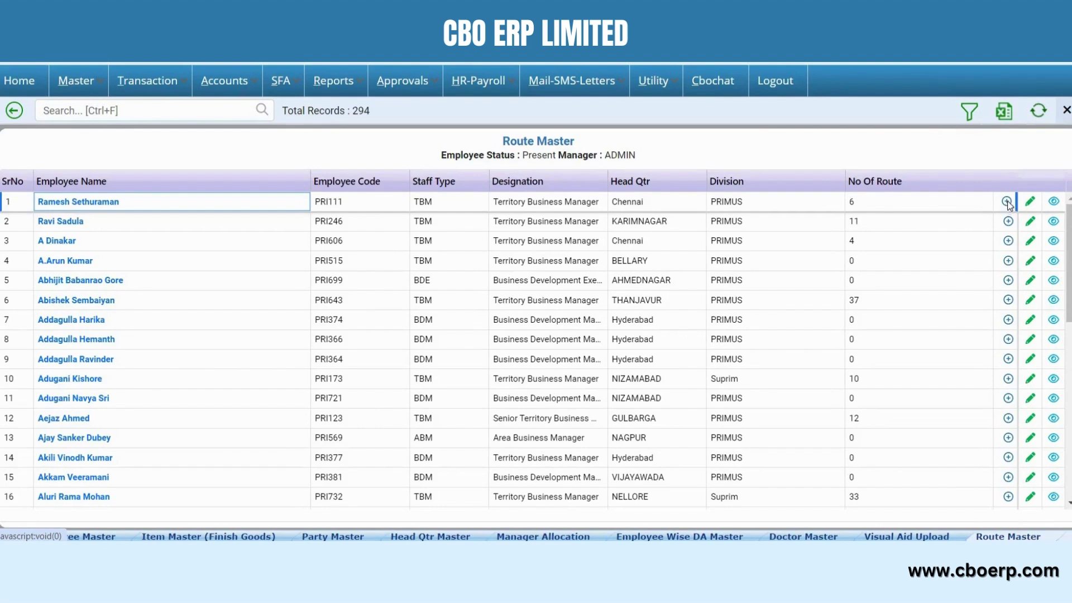
Start a new route for the first listed employee with source Maharashtra, India, via Andheri and Satara, Maharashtra, India
left_click(1008, 202)
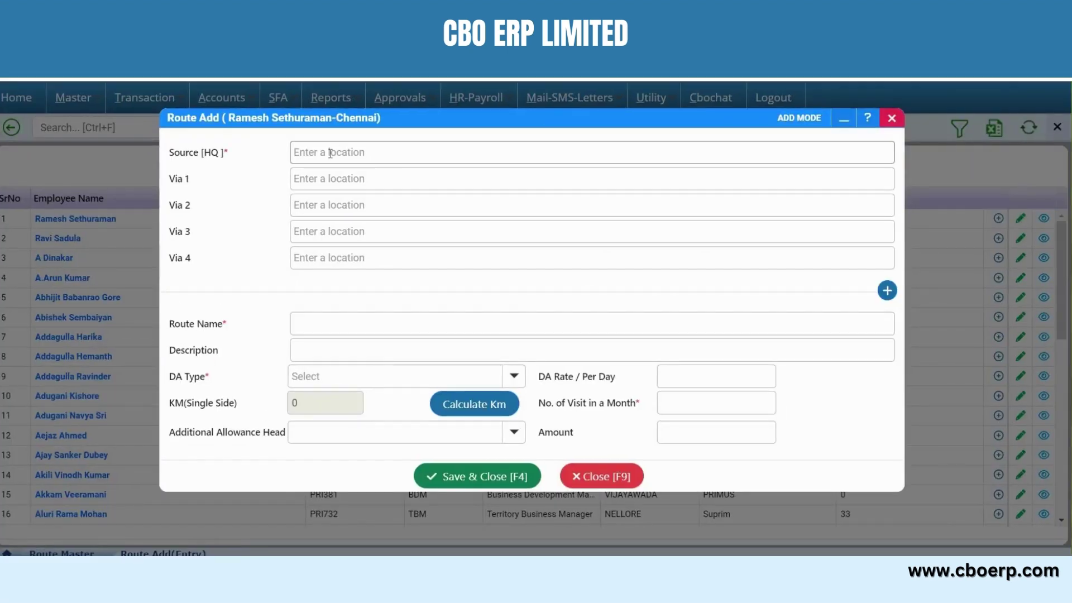
left_click(330, 153)
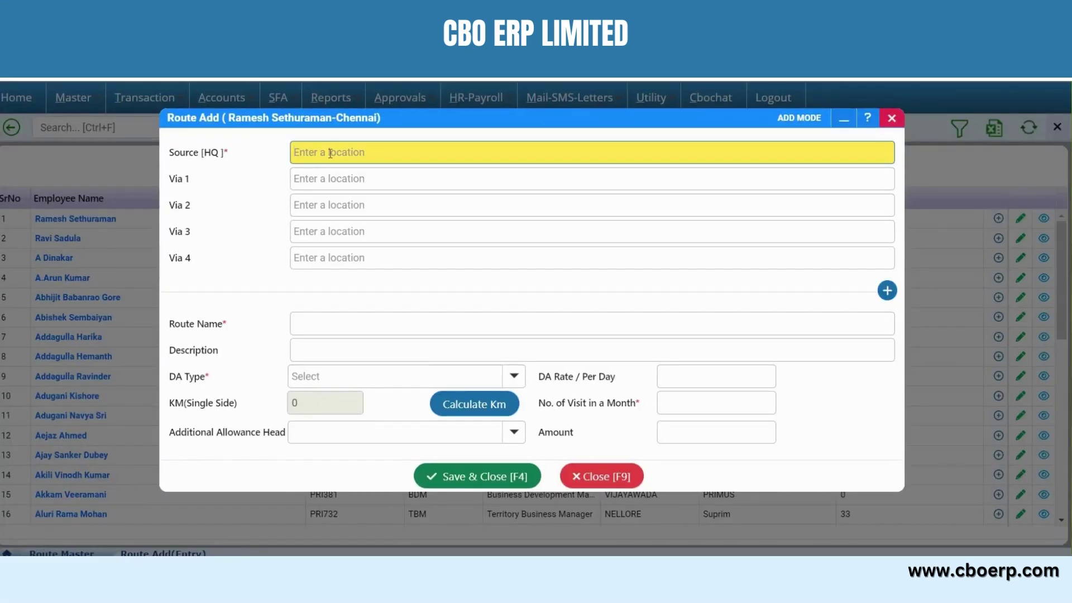
type("maha")
left_click(337, 177)
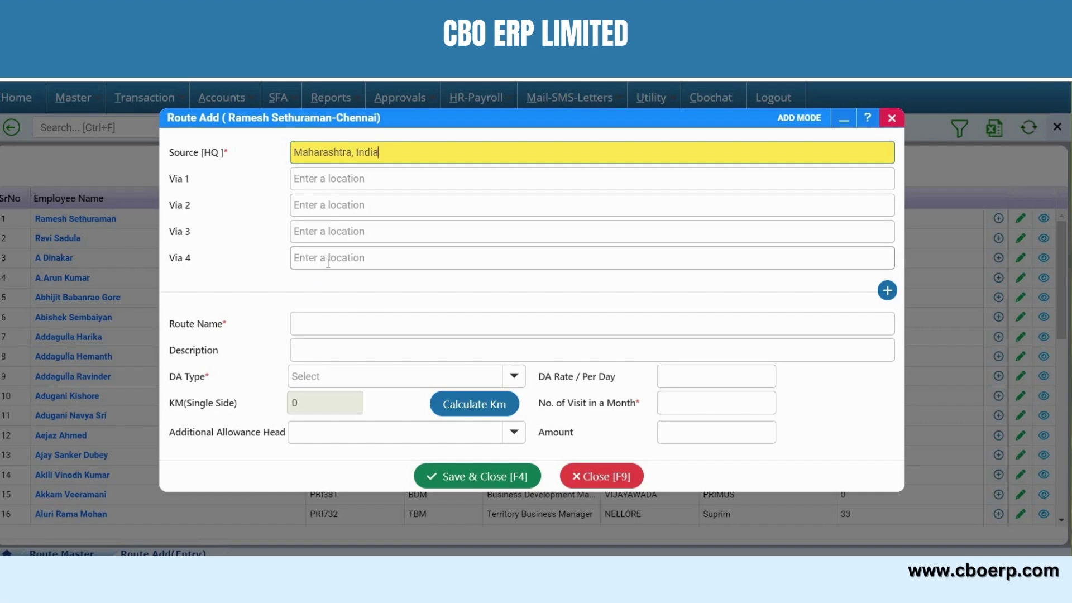
left_click(317, 179)
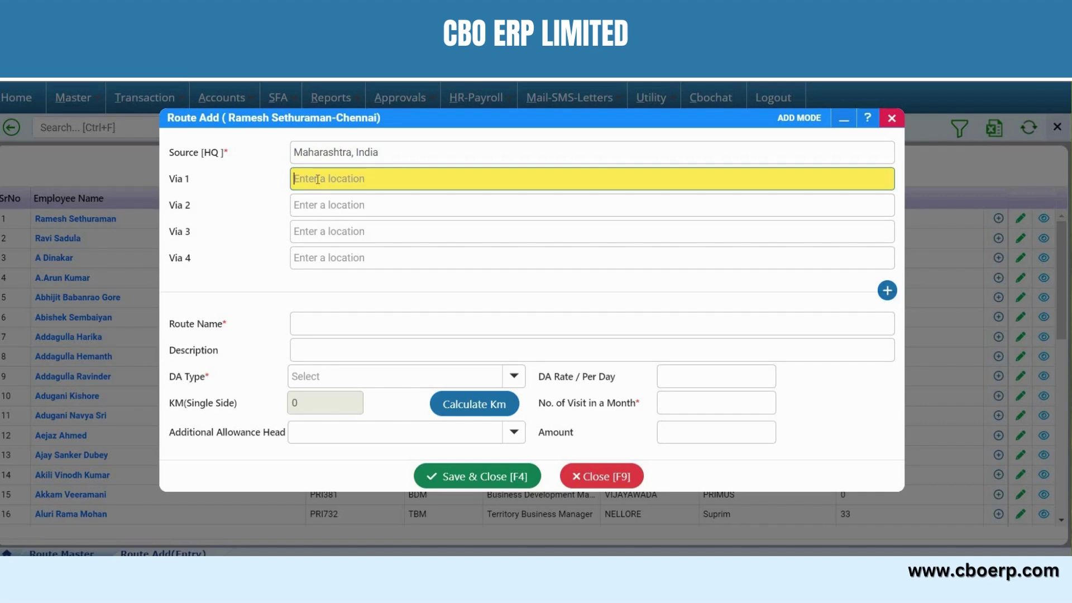
type("and")
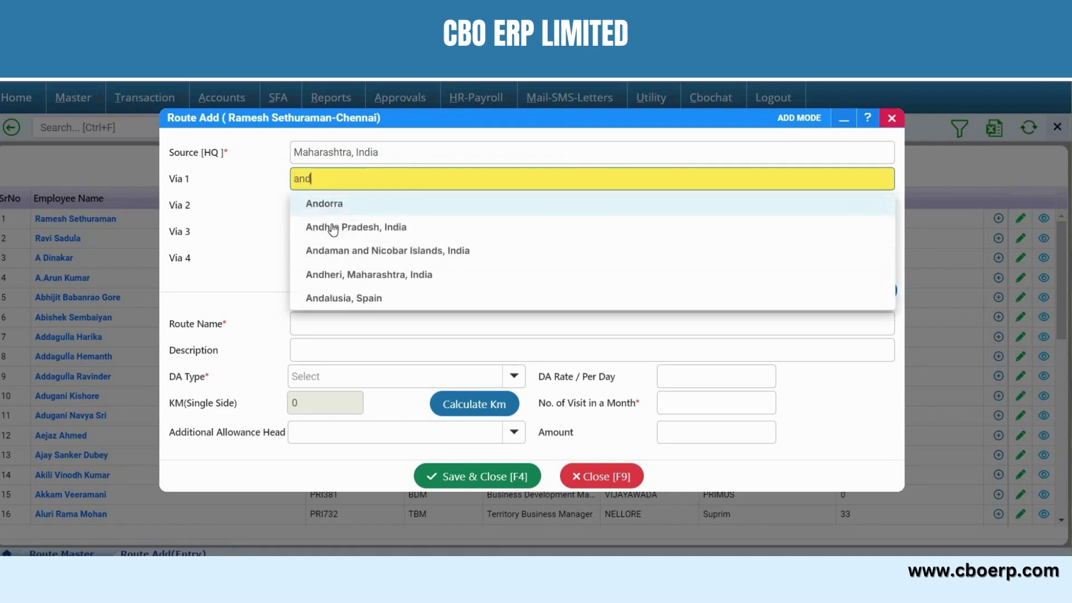
left_click(331, 275)
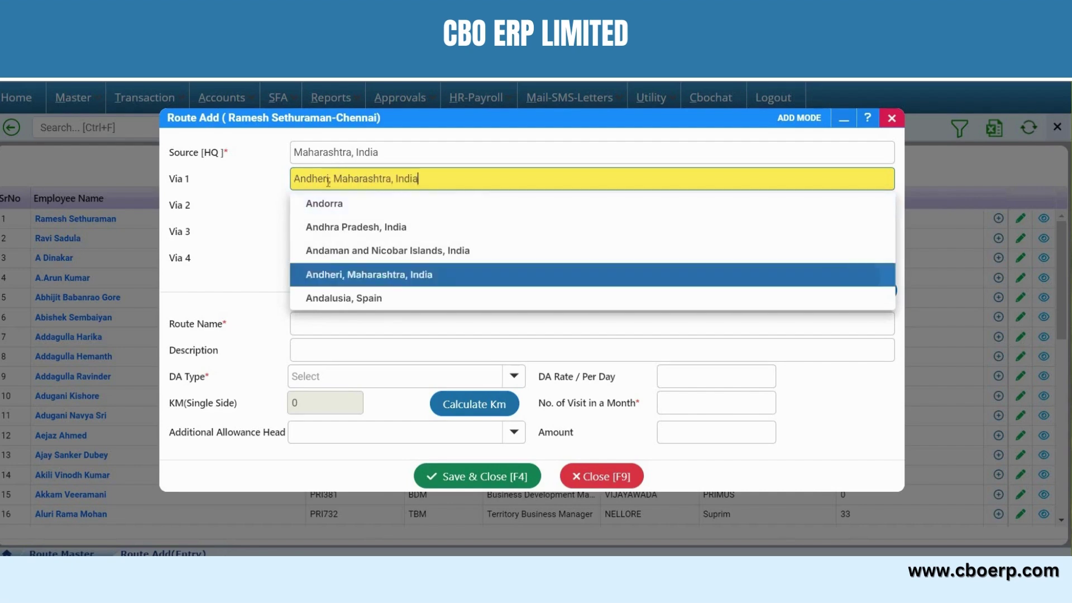
left_click(324, 205)
type("sata")
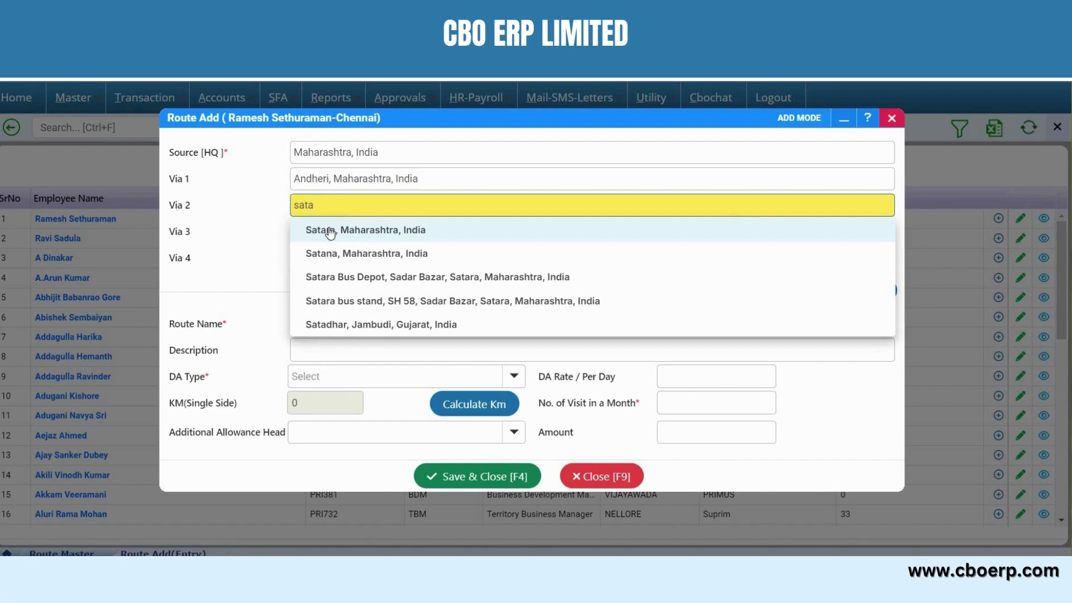
left_click(330, 230)
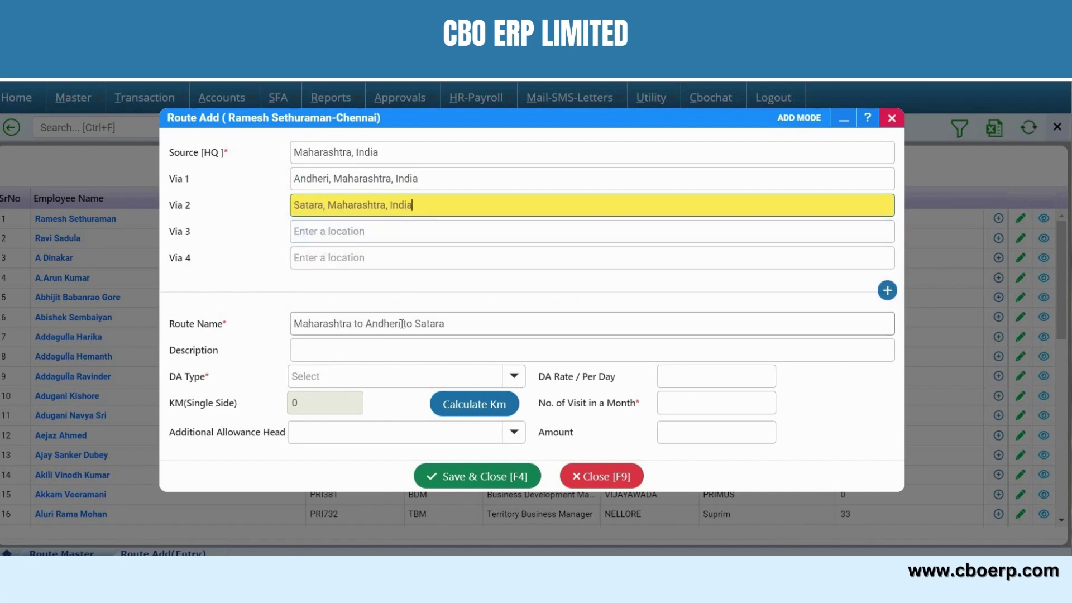
Try the Local DA type, replace it with Ex-Station Fare Single Side, and calculate the route's single-side kilometres
left_click(515, 377)
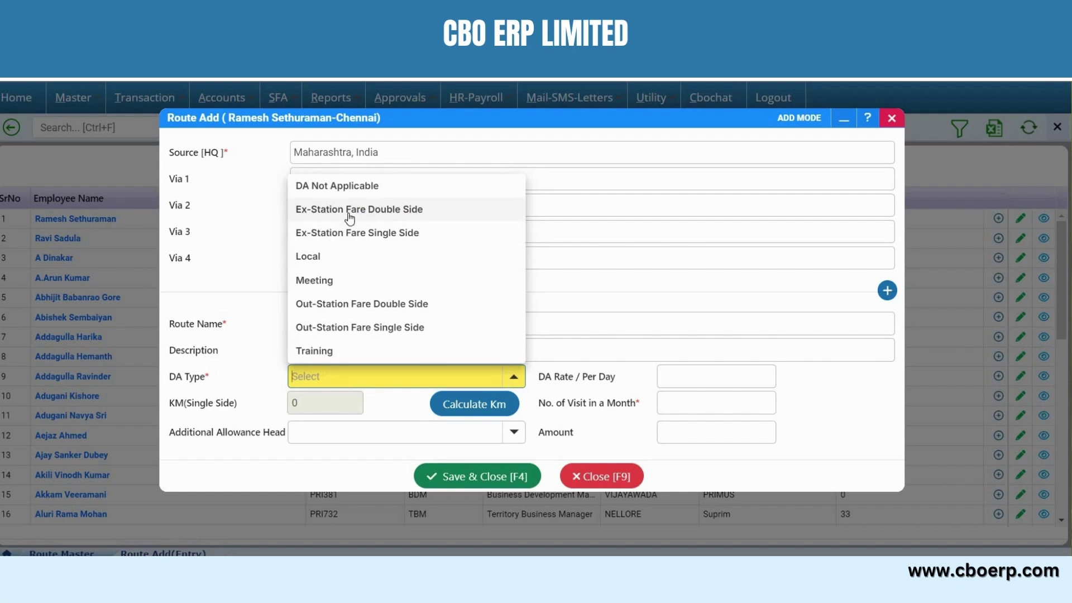
left_click(315, 262)
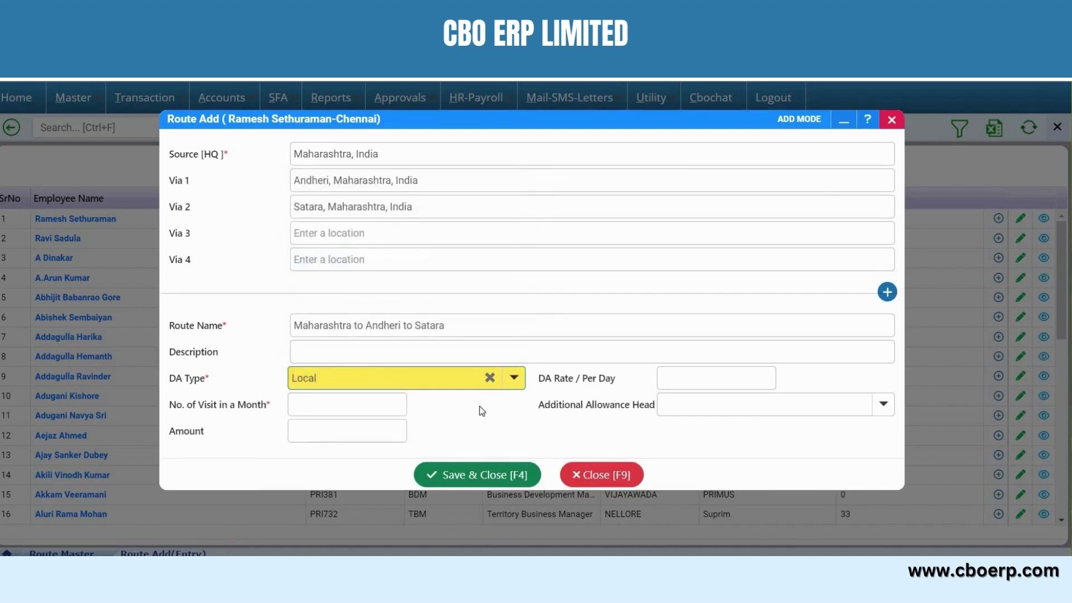
left_click(490, 378)
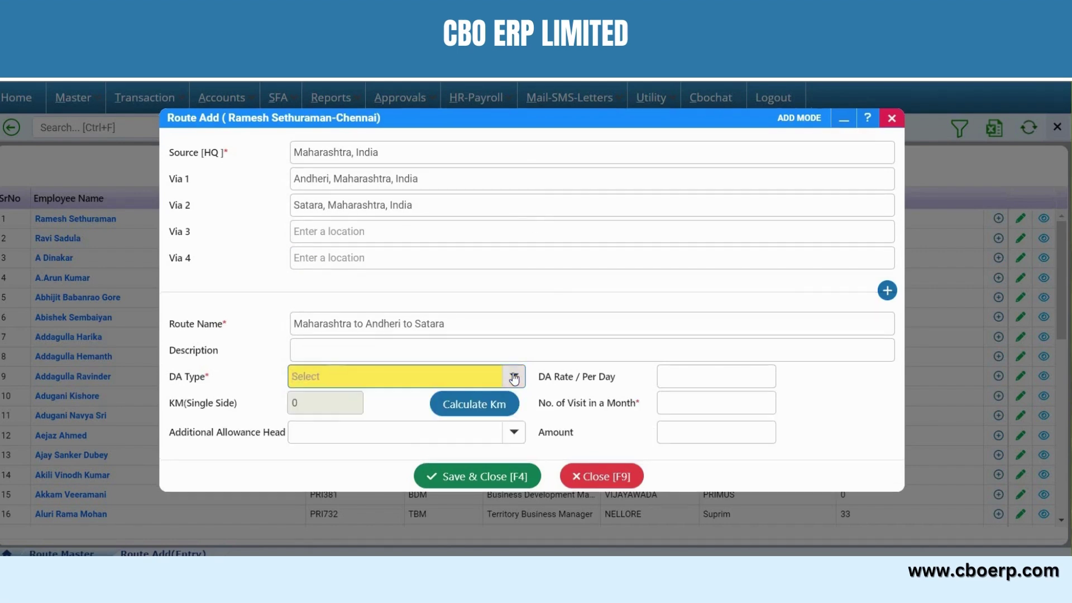
left_click(514, 378)
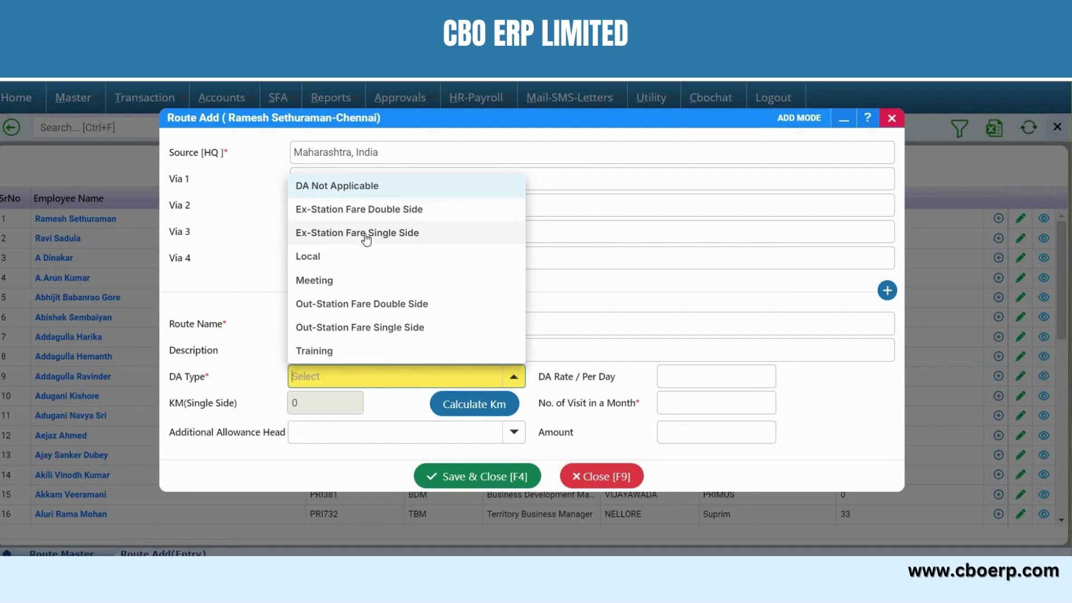
left_click(467, 414)
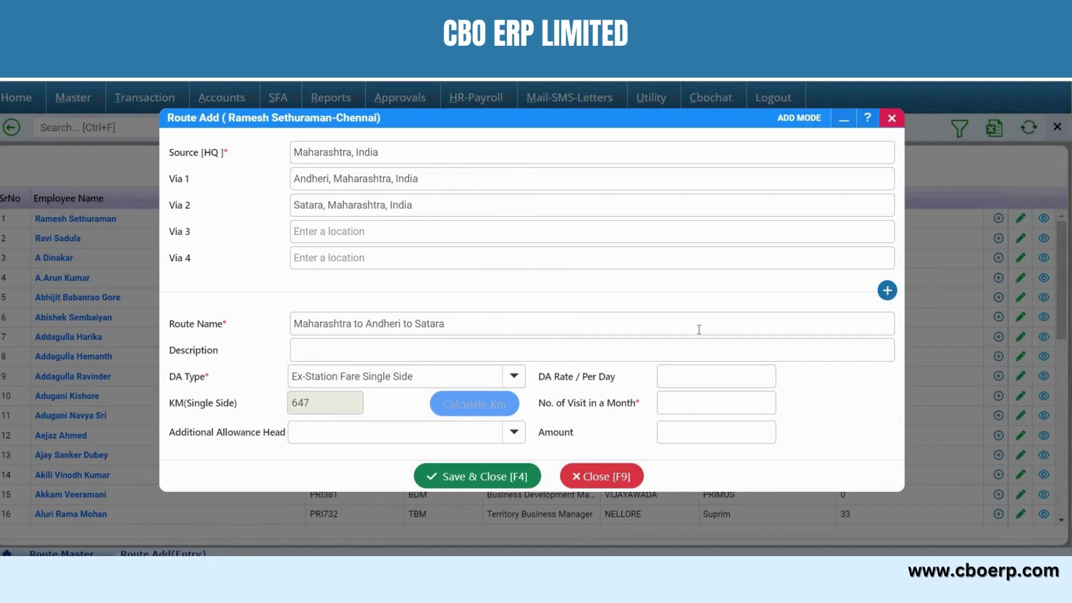
Review the route form's DA rate, monthly visits and Additional Allowance Head fields, and close the form without saving
left_click(680, 372)
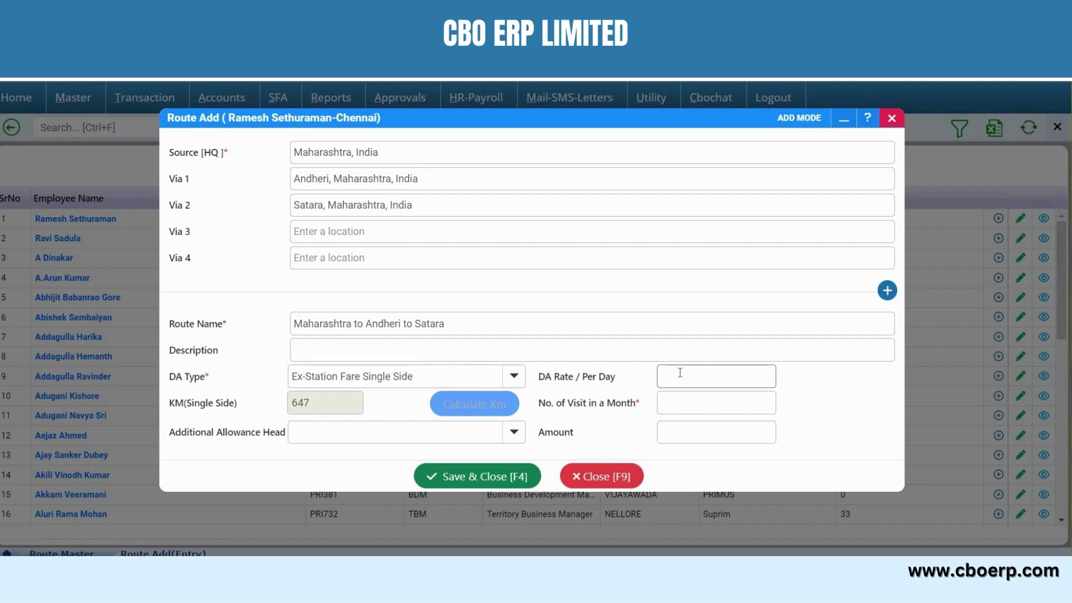
left_click(673, 402)
left_click(673, 401)
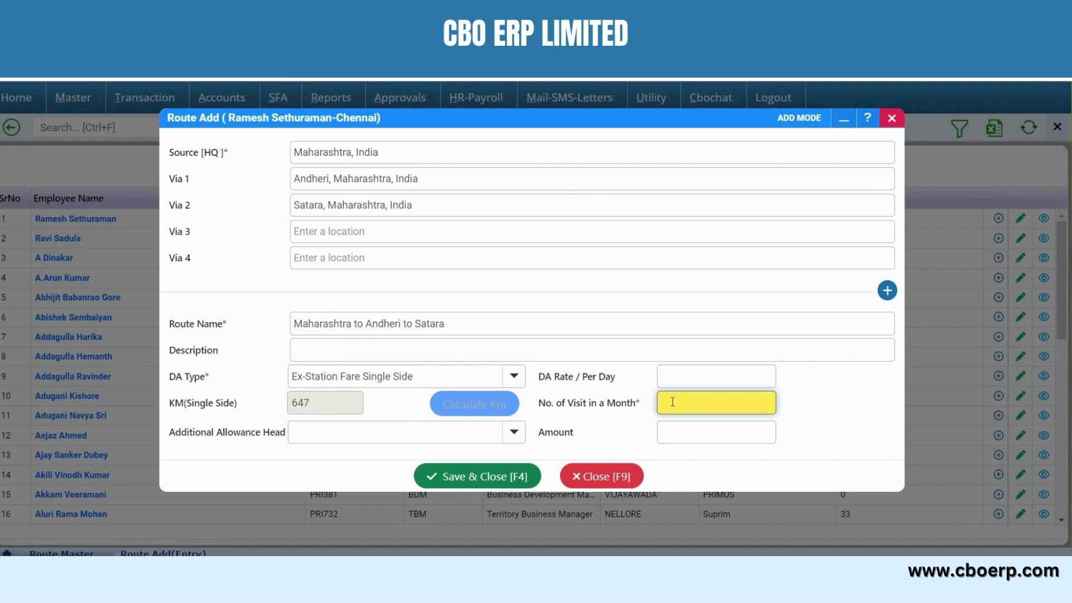
left_click(511, 432)
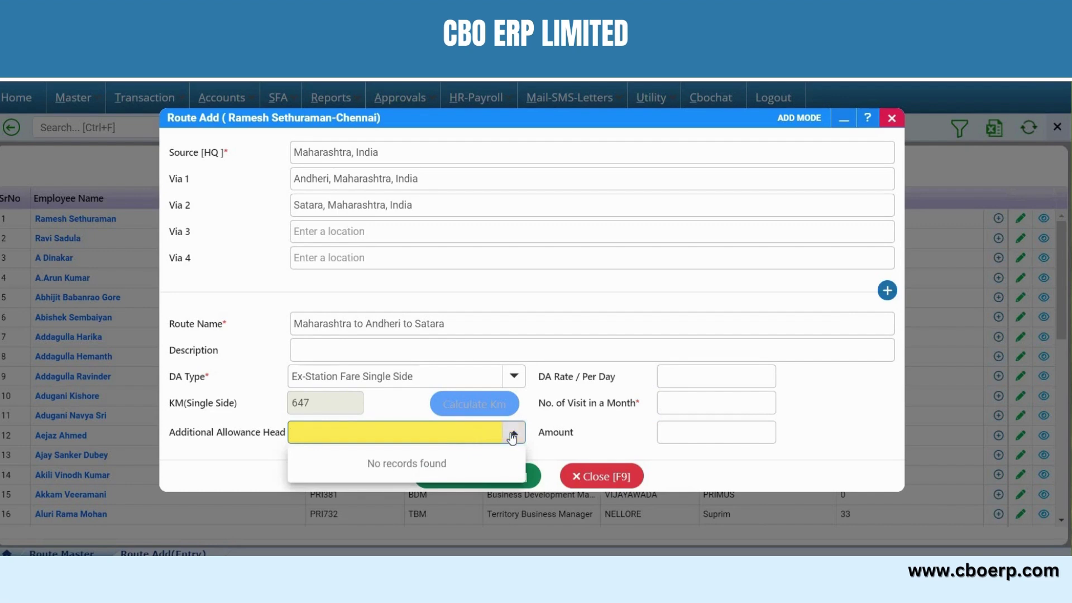
left_click(512, 436)
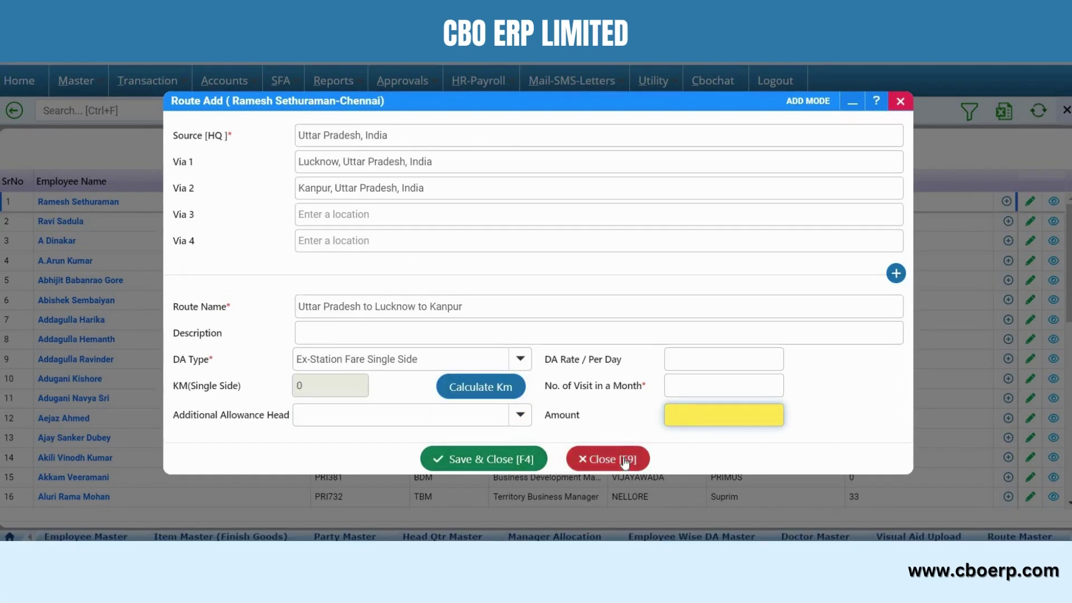
left_click(626, 460)
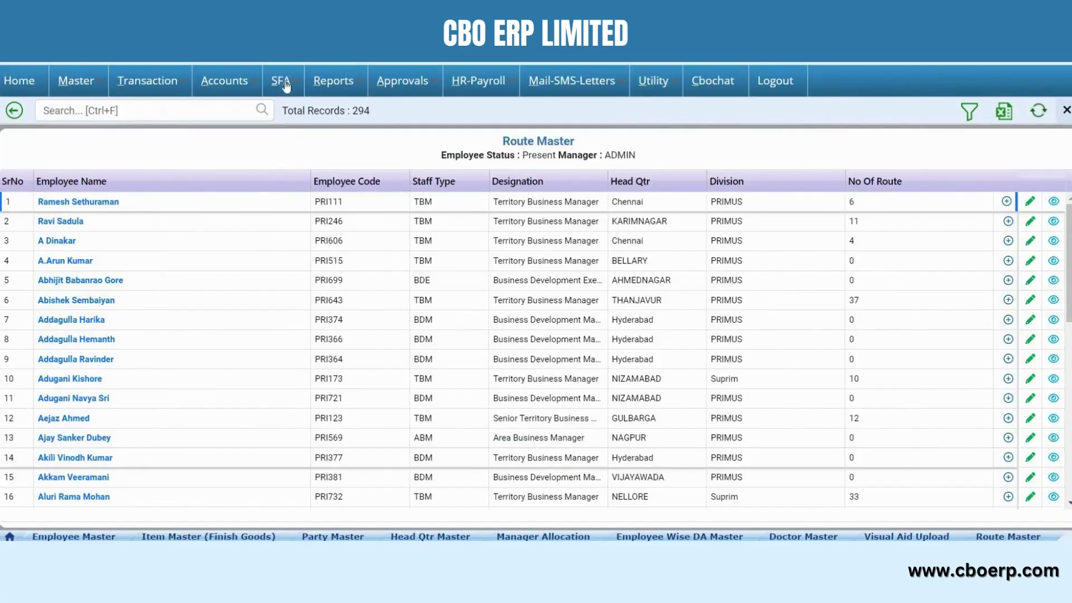
Look over the Route, Tour Programme, Stock & Sales Statement and Target Entry options, and open the Jul-2024 Expense Statement for Present employees
left_click(285, 82)
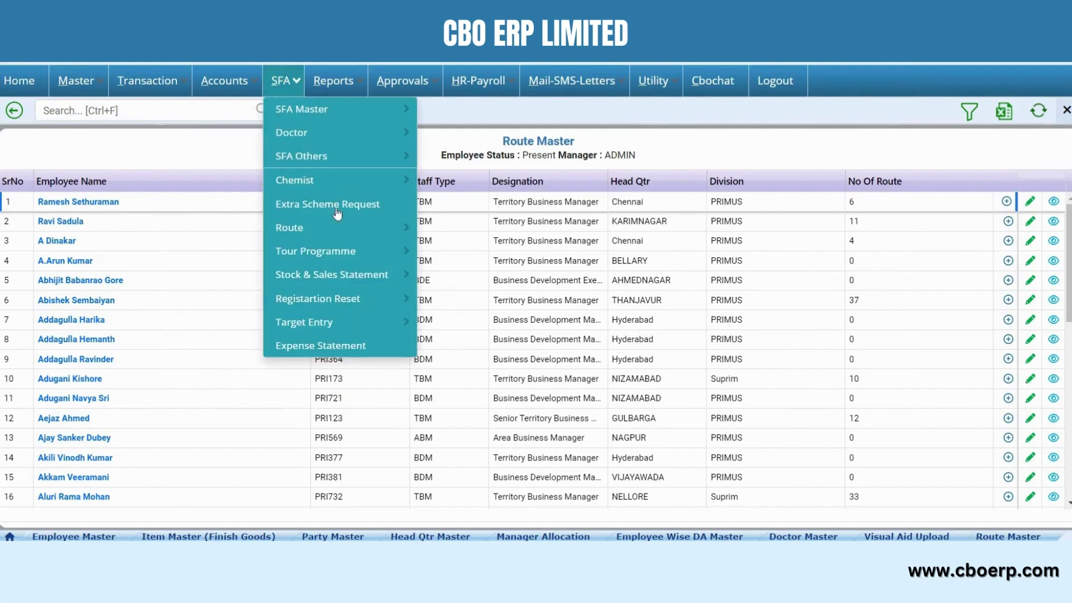
mouse_move(335, 228)
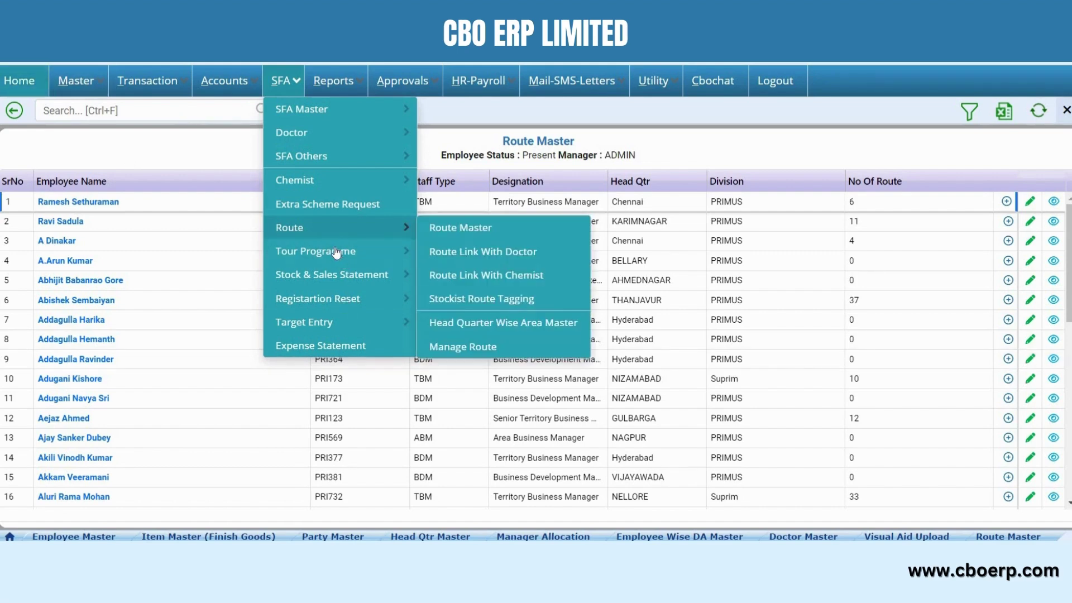
mouse_move(335, 252)
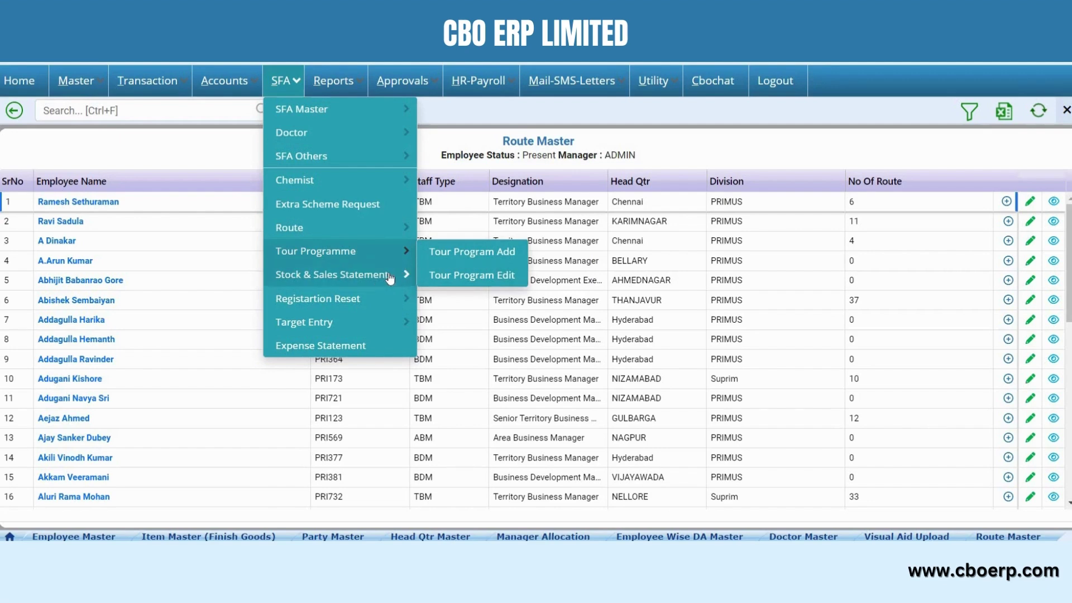
mouse_move(390, 279)
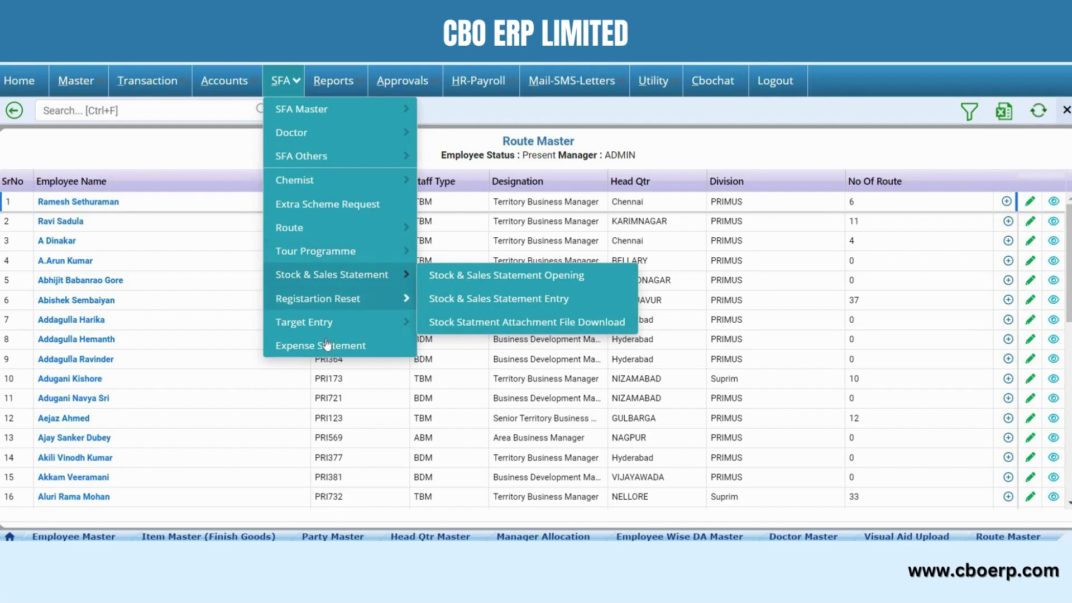
mouse_move(351, 324)
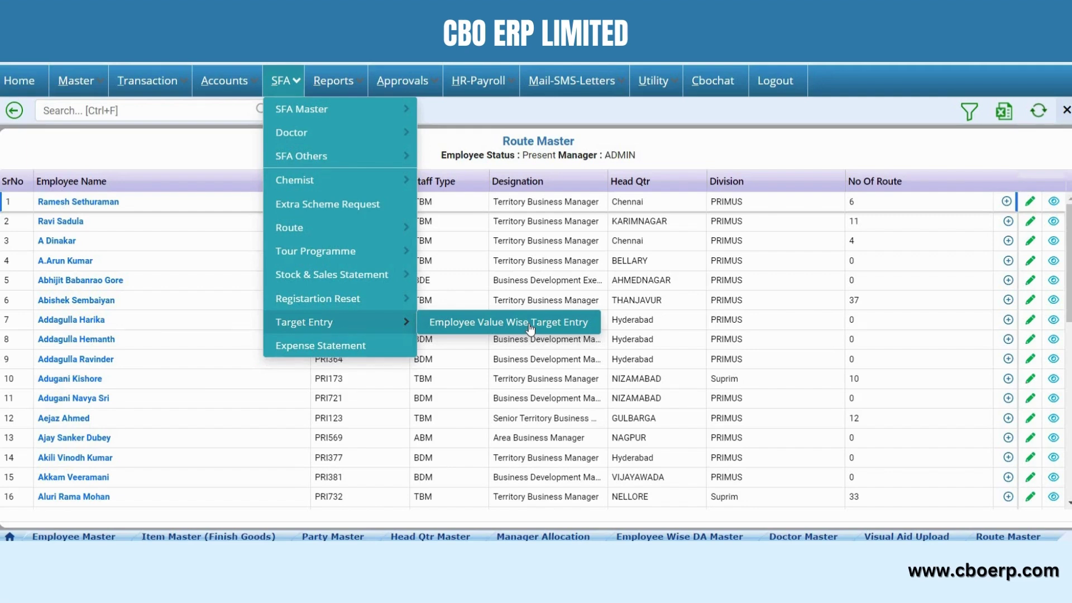
left_click(337, 349)
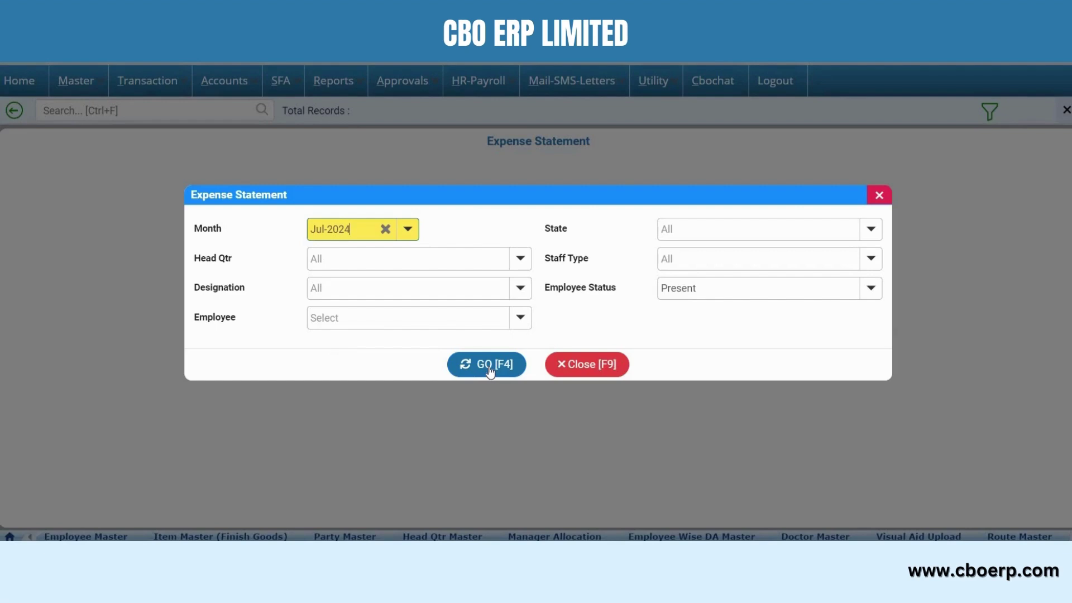
left_click(488, 366)
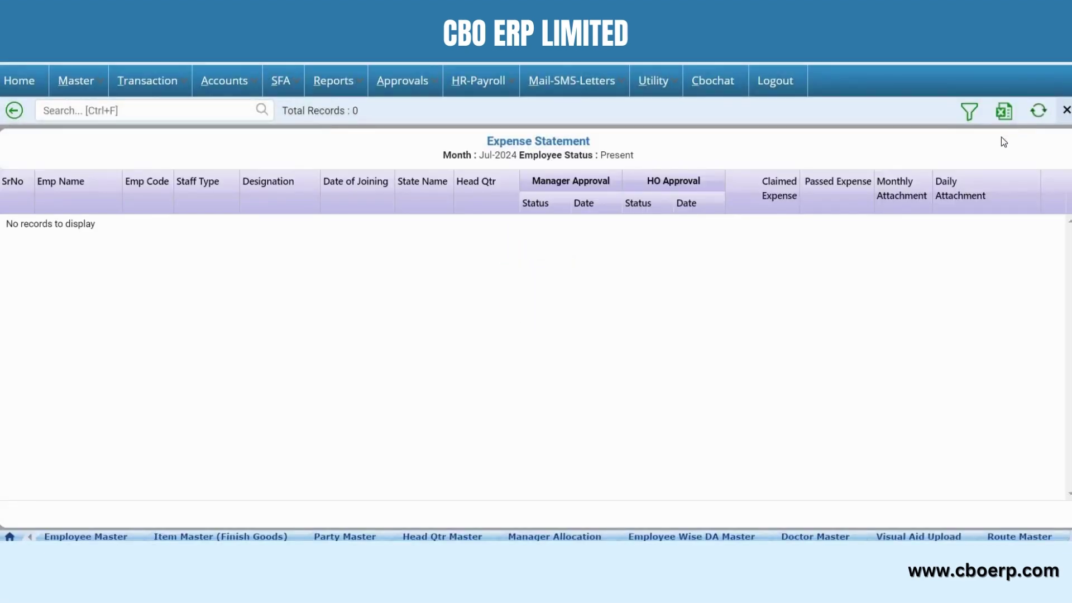
Filter the Expense Statement list to Apr-2024 and open the first listed employee's expense details
left_click(970, 113)
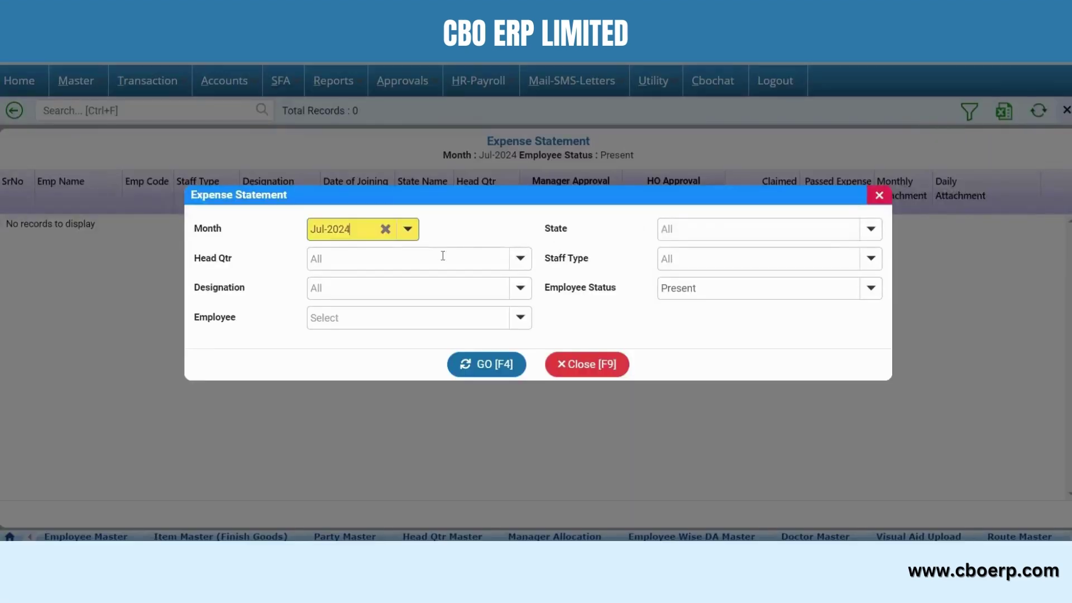
left_click(386, 229)
left_click(409, 232)
left_click(366, 259)
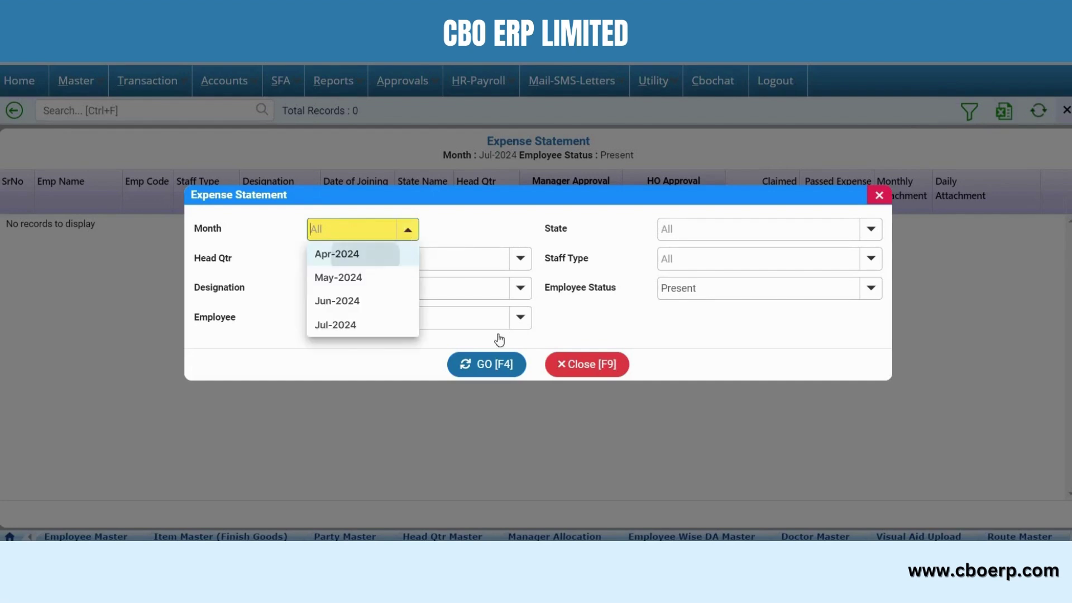
left_click(487, 370)
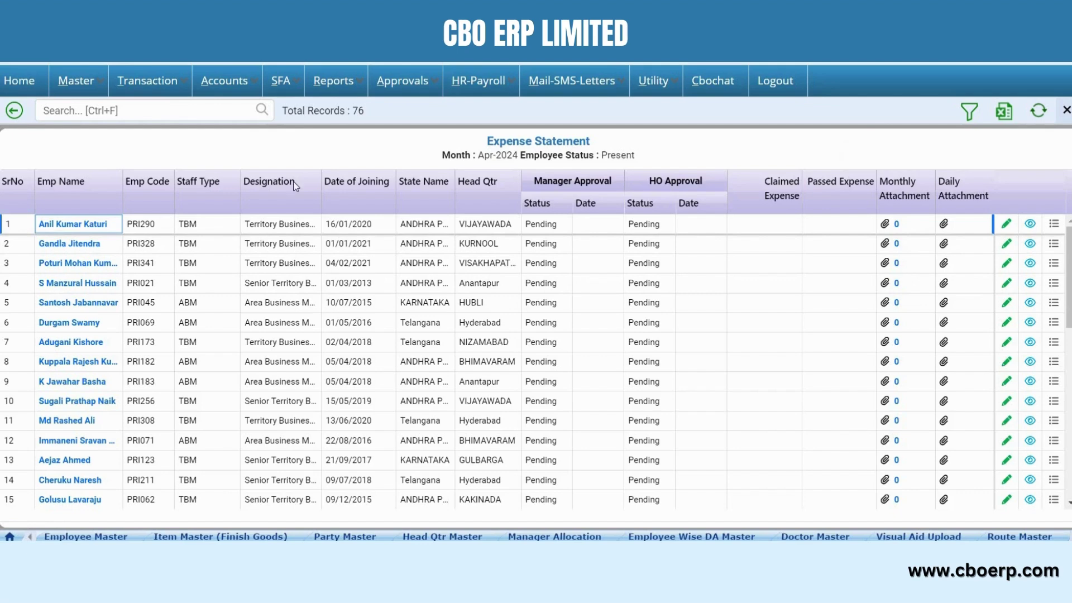
left_click(74, 226)
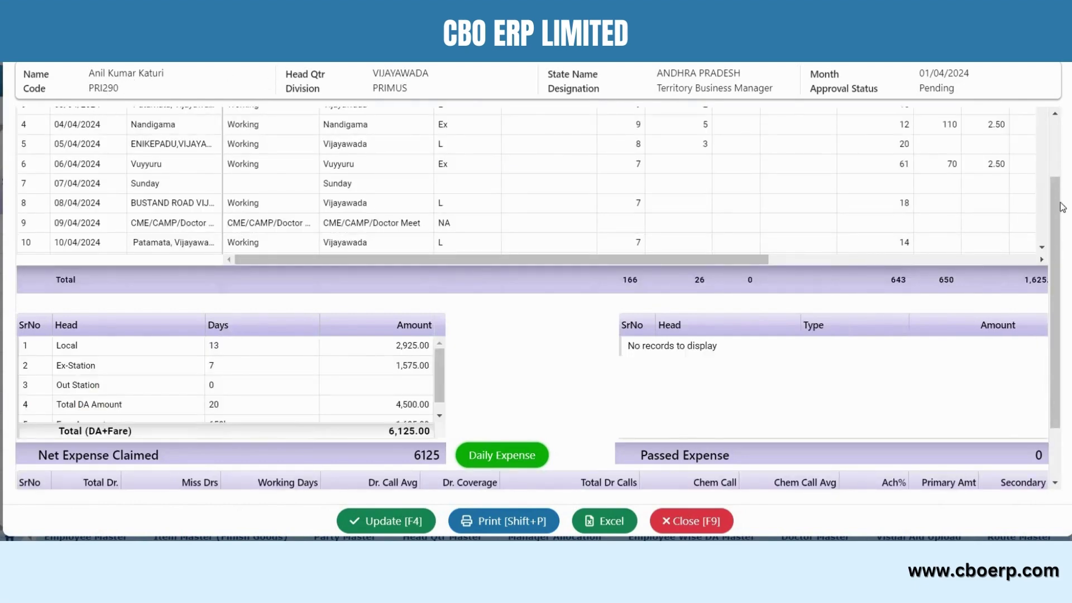
Review the employee's April daily expense rows and the DA, fare and call summaries, and list the daily expenses of type MANUAL
scroll(399, 174, "up", 3)
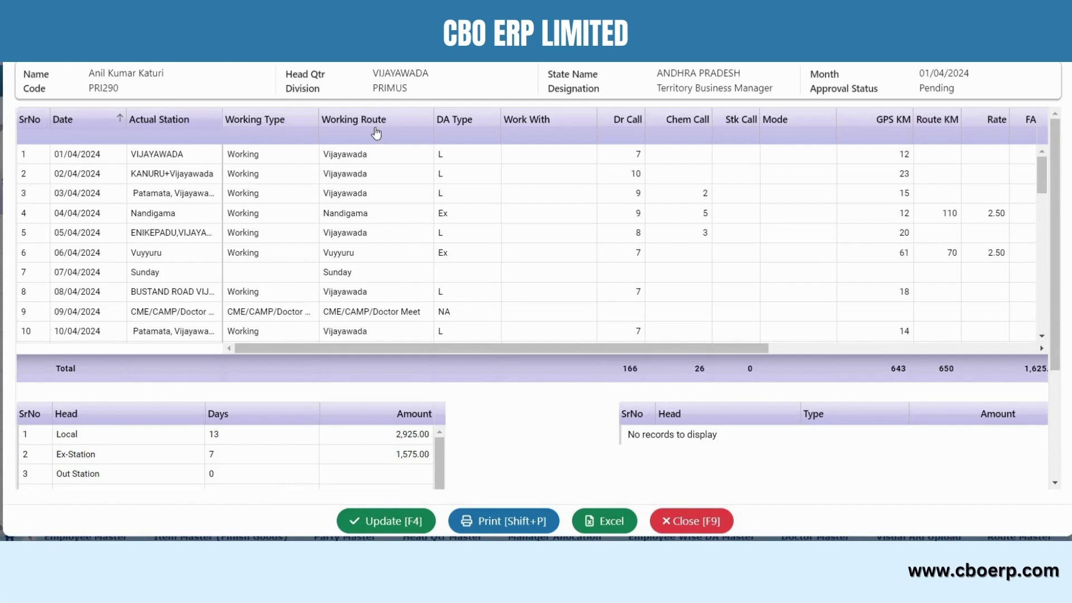
left_click(459, 215)
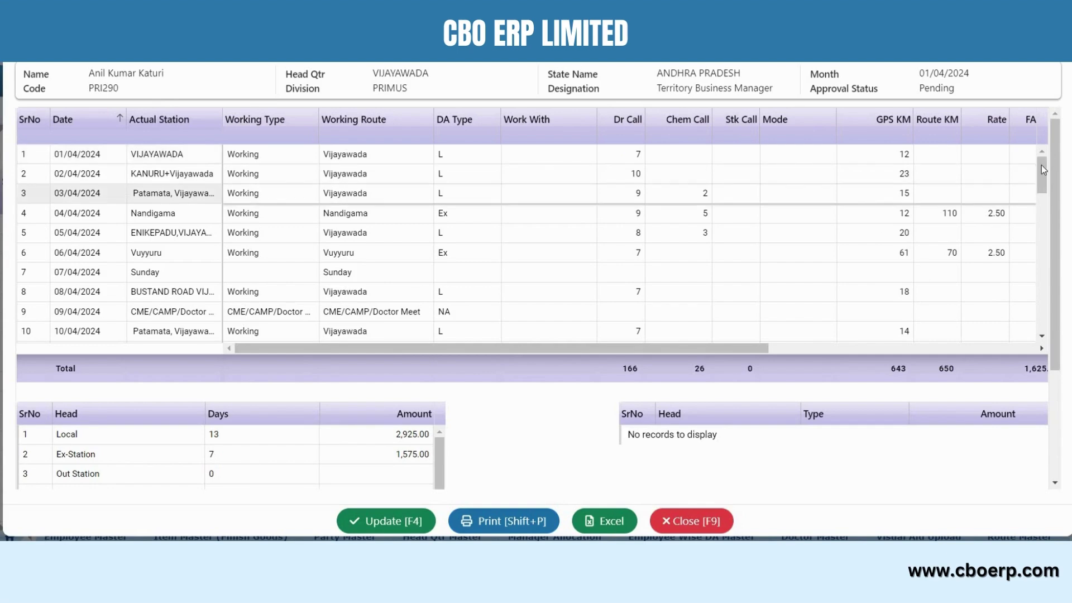
left_click_drag(1041, 165, 1049, 265)
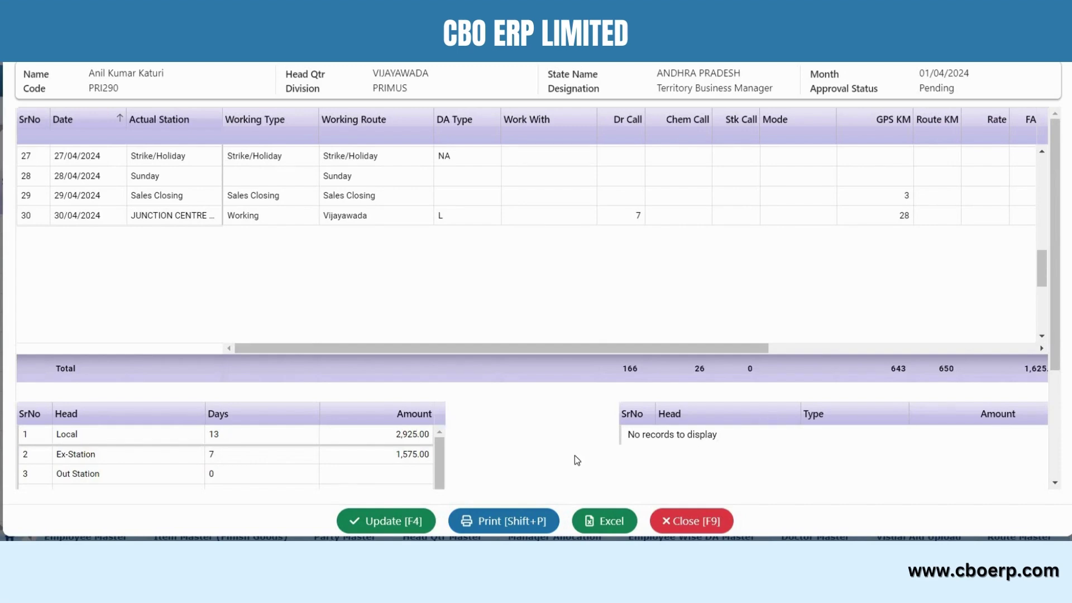
scroll(437, 486, "down", 1)
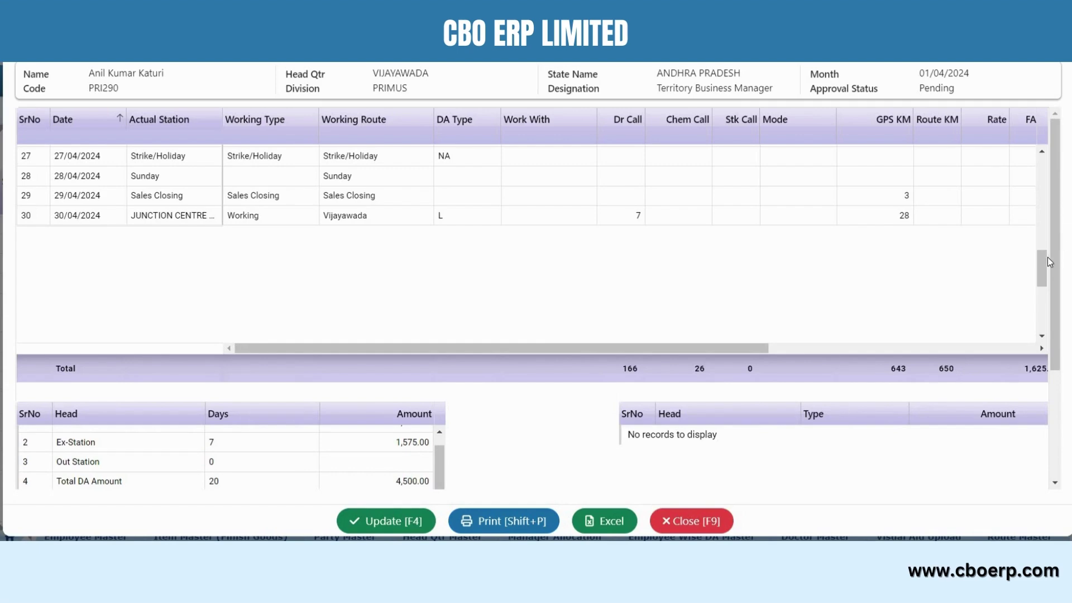
left_click_drag(1061, 266, 1059, 428)
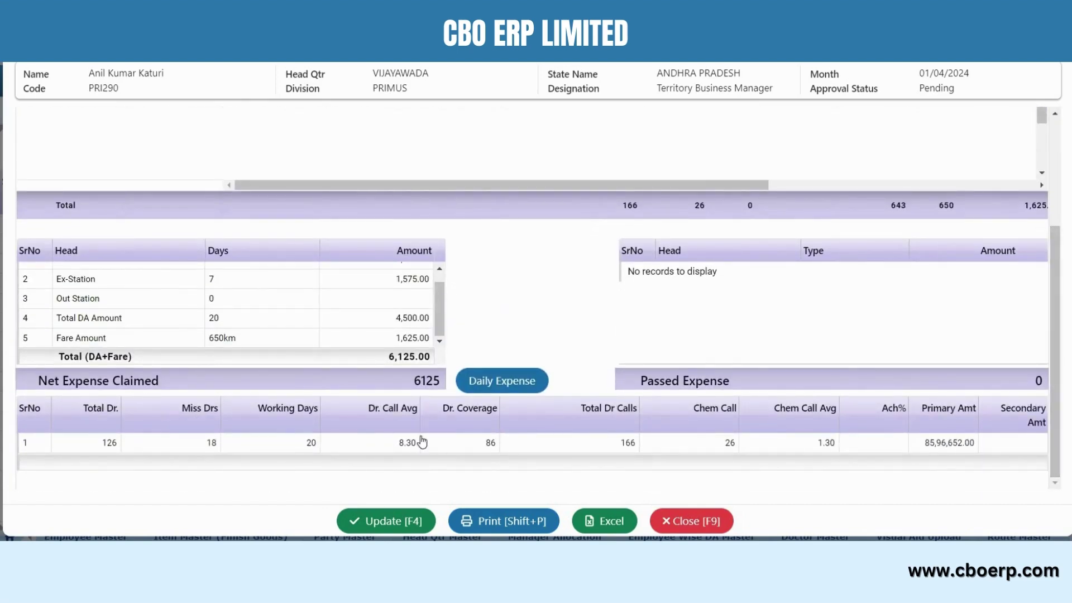
left_click(491, 383)
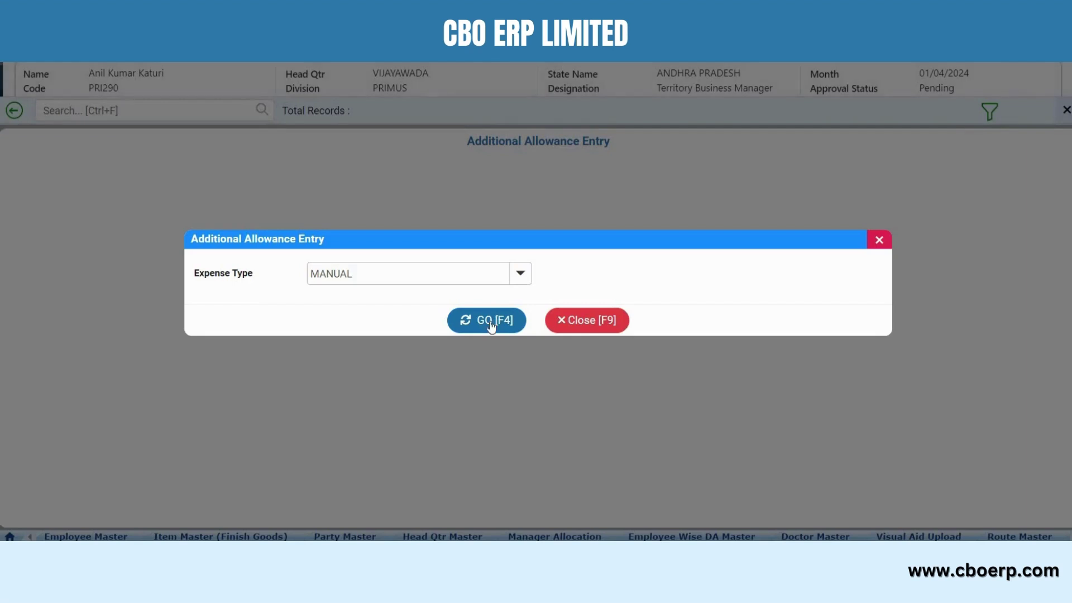
left_click(492, 326)
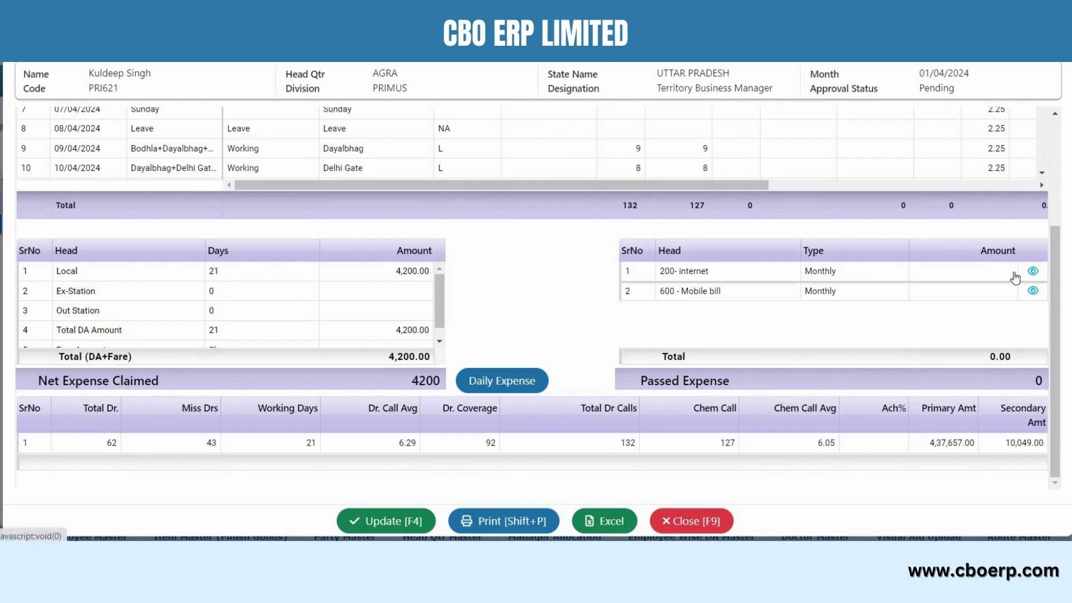
List the AGRA employee's daily expenses with the expense type ALL, and return to the expense details
left_click(508, 391)
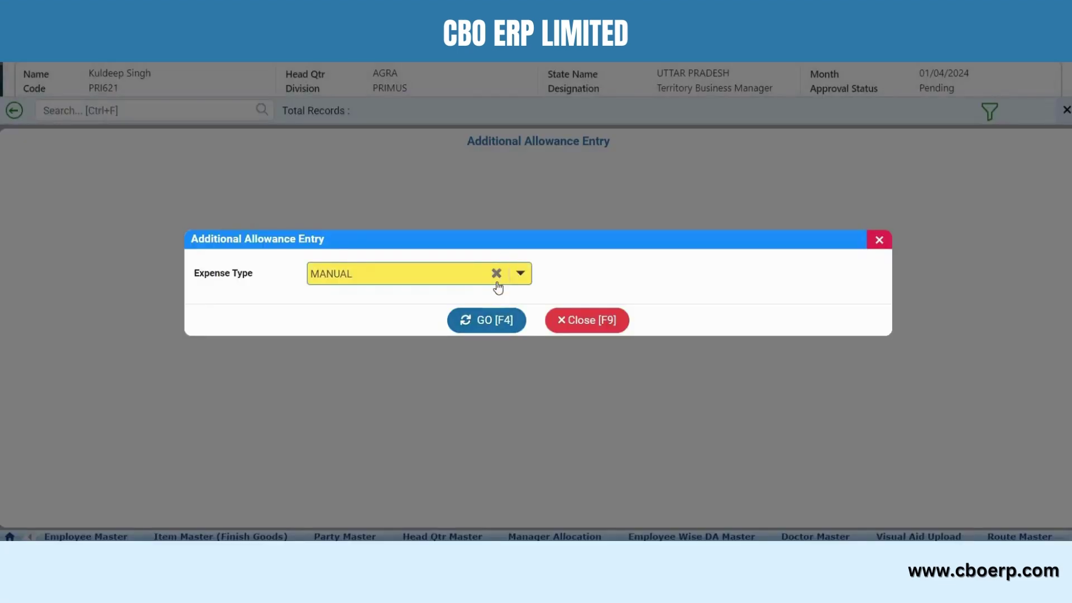
left_click(496, 273)
left_click(521, 274)
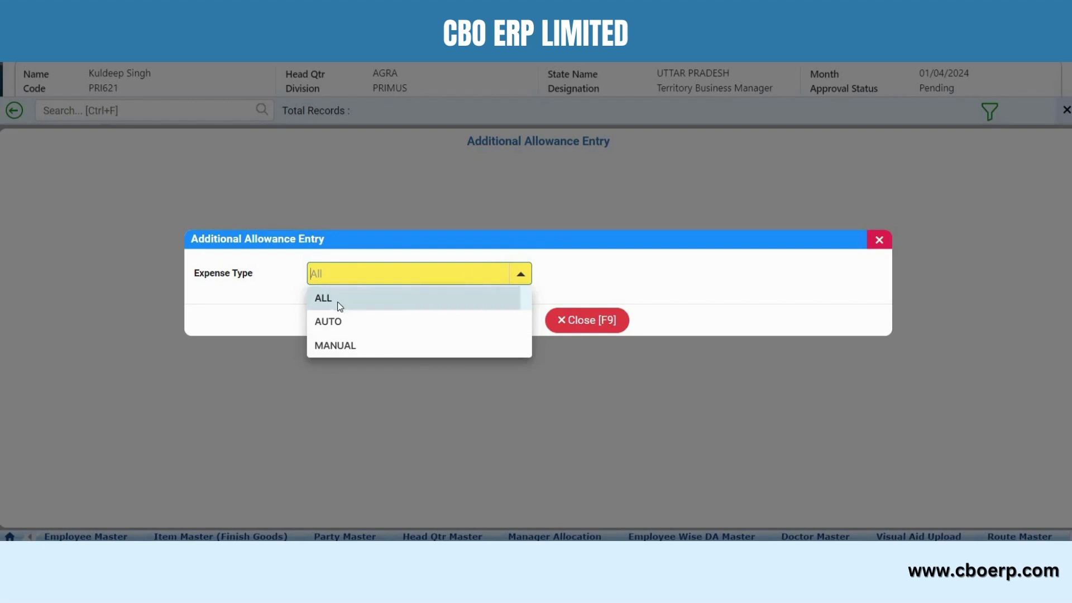
left_click(337, 302)
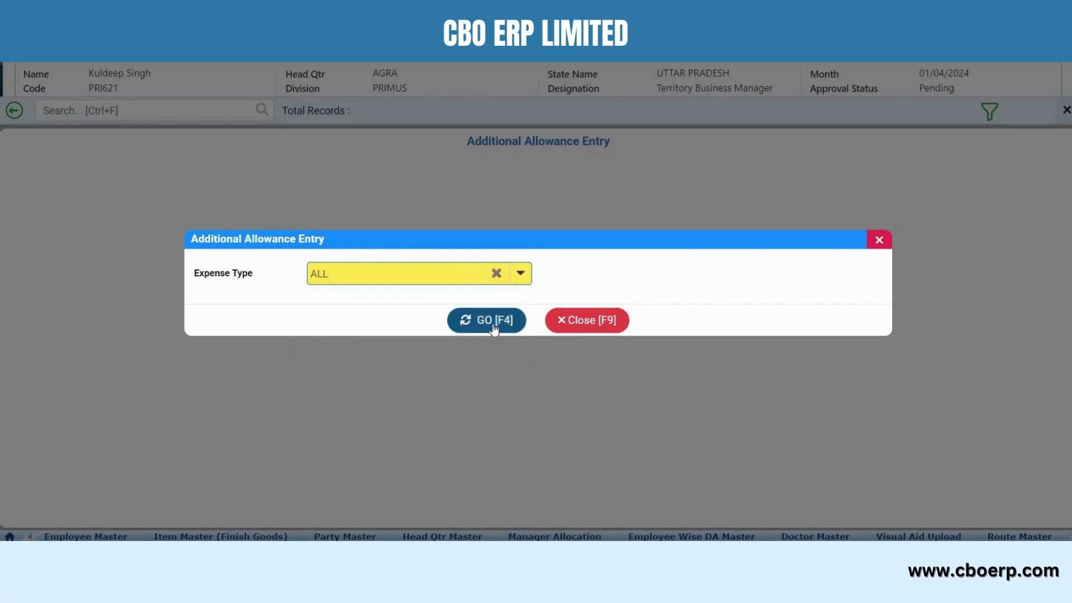
left_click(494, 327)
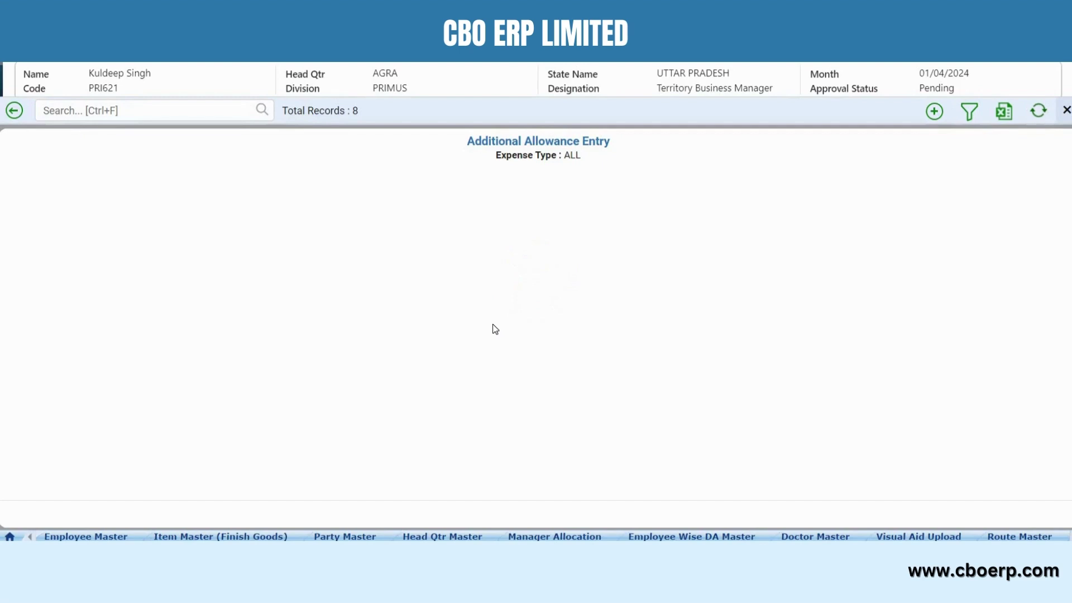
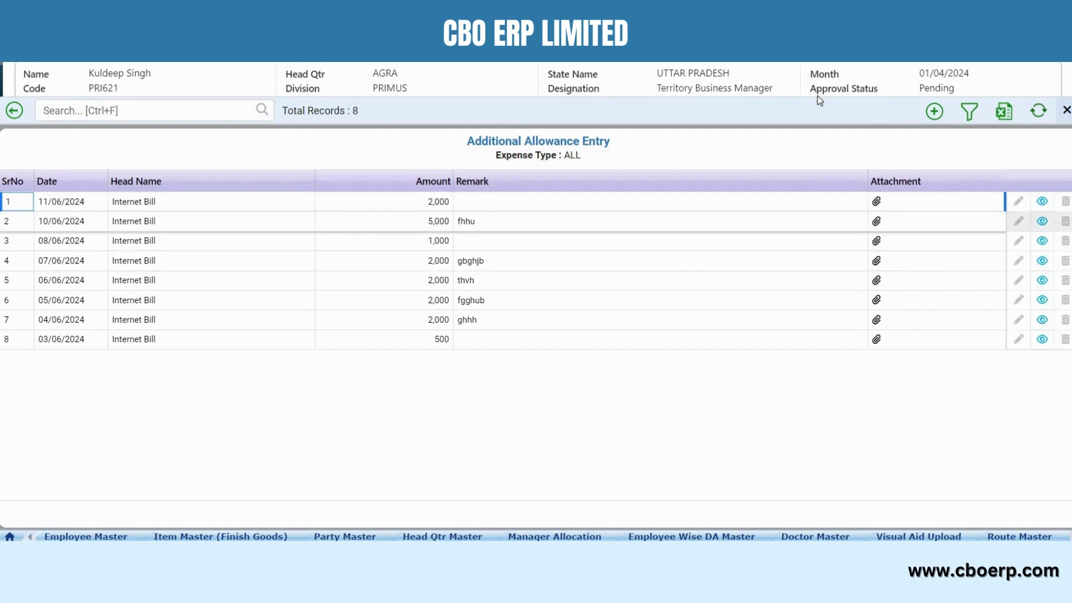
left_click(15, 114)
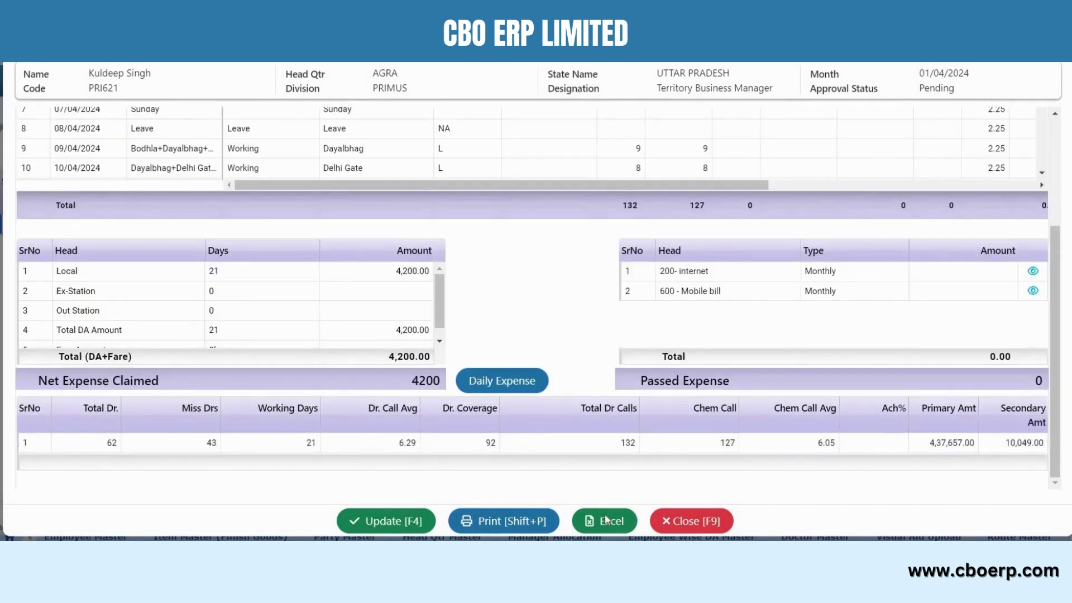
Export the AGRA employee's April expense statement to Excel and review the exported sheet's daily rows
left_click(603, 524)
mouse_move(620, 534)
left_click(611, 522)
left_click(1015, 8)
left_click(858, 78)
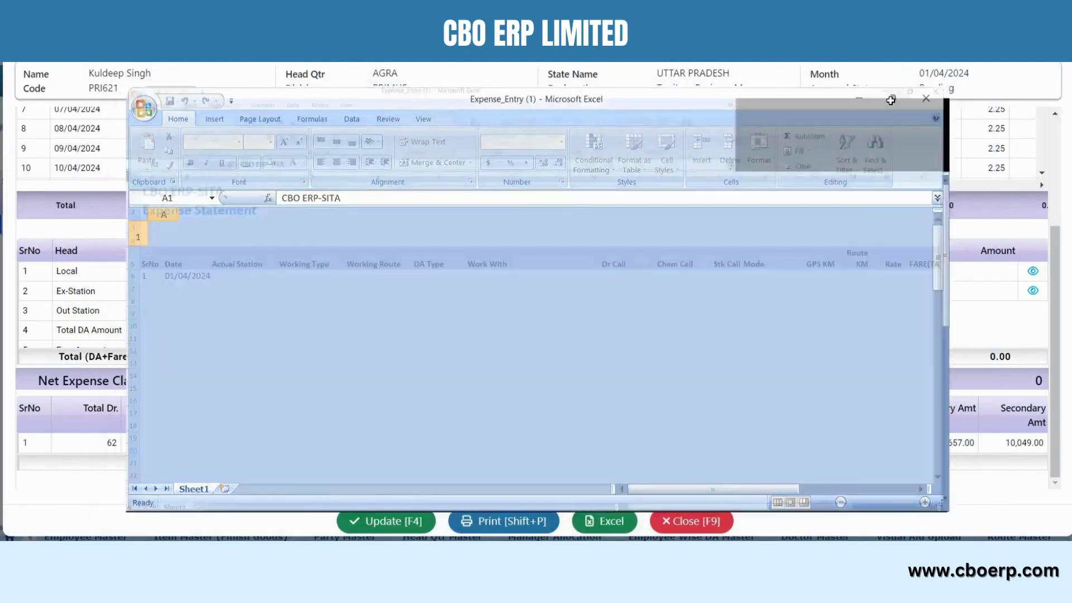
left_click(891, 99)
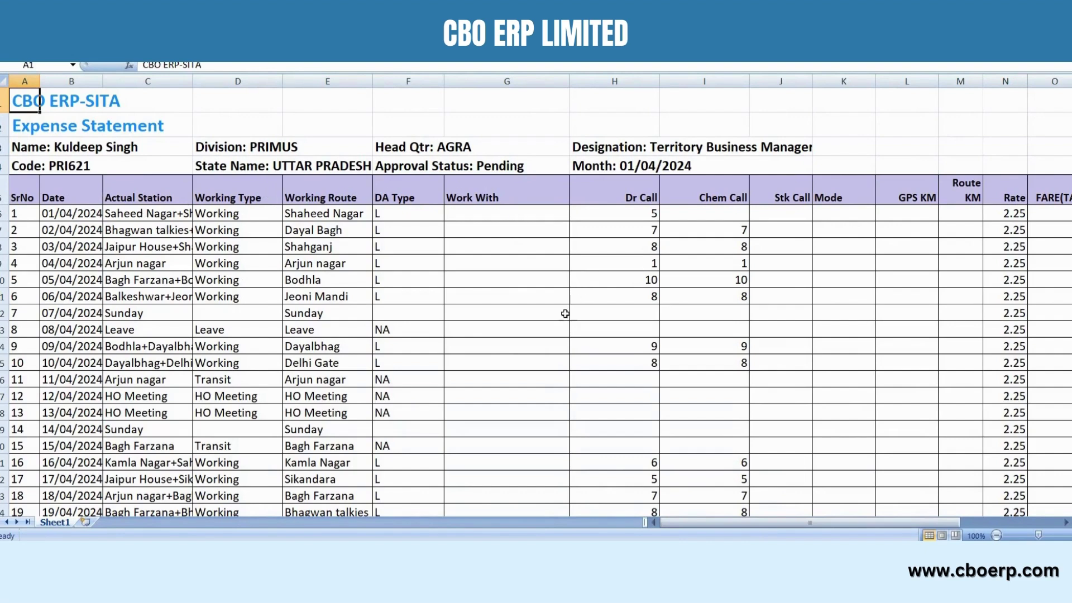
left_click_drag(1071, 260, 1071, 360)
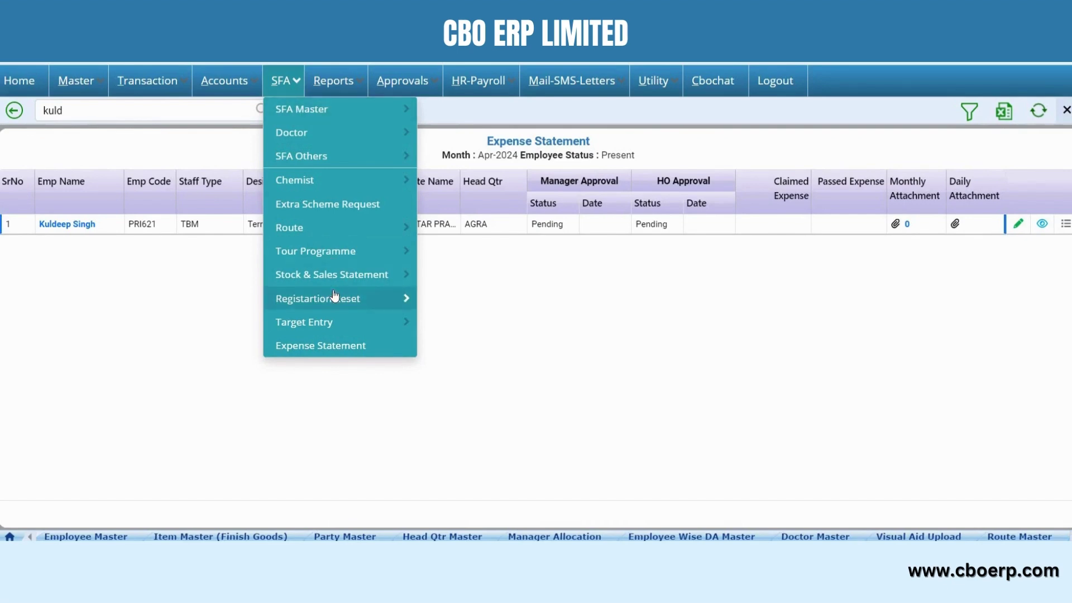
left_click(334, 94)
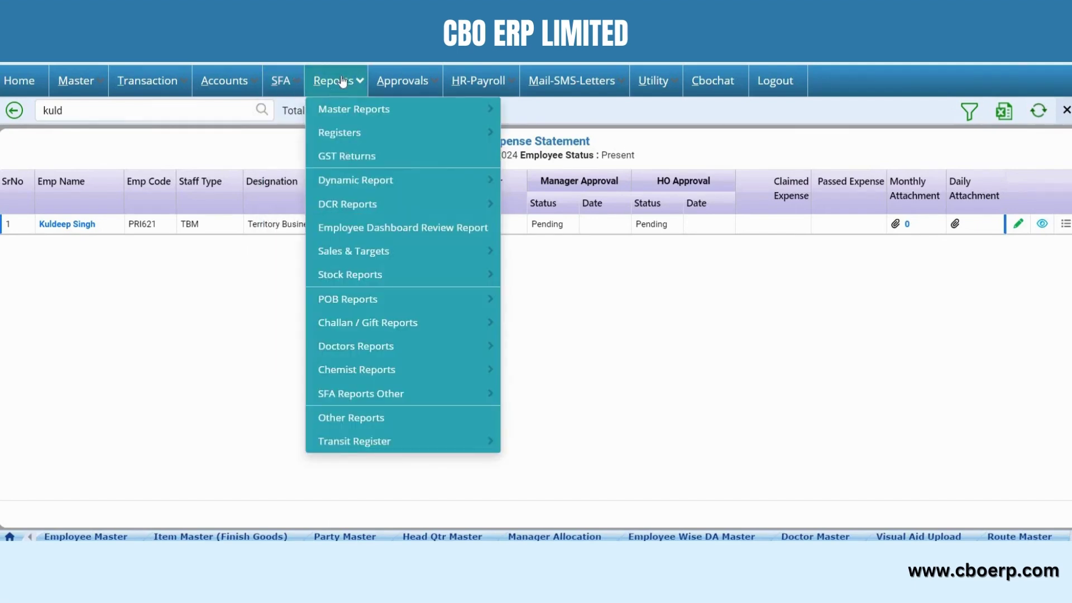
left_click(154, 380)
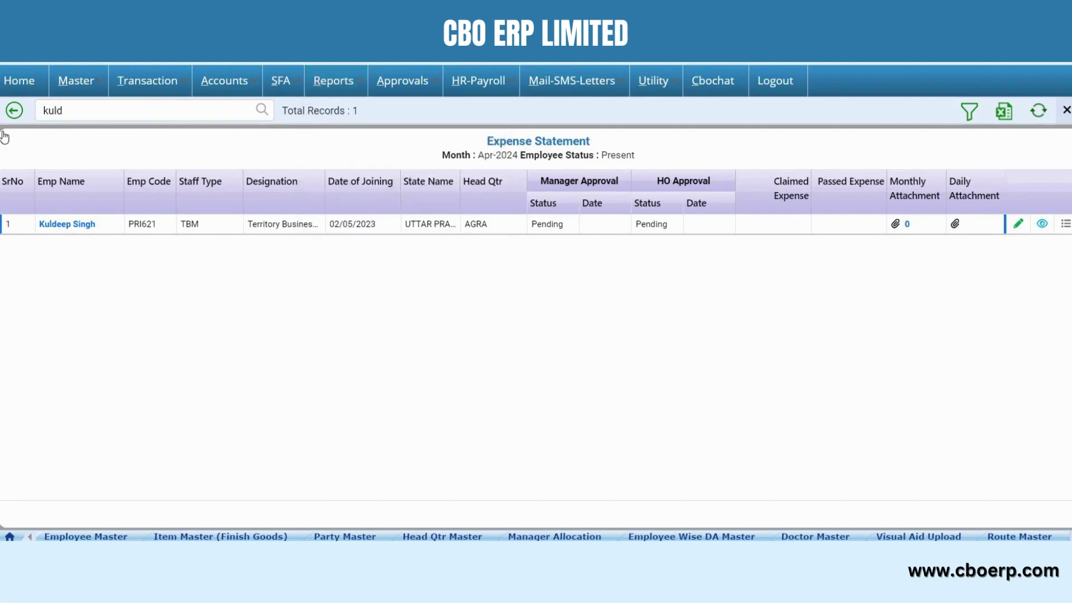